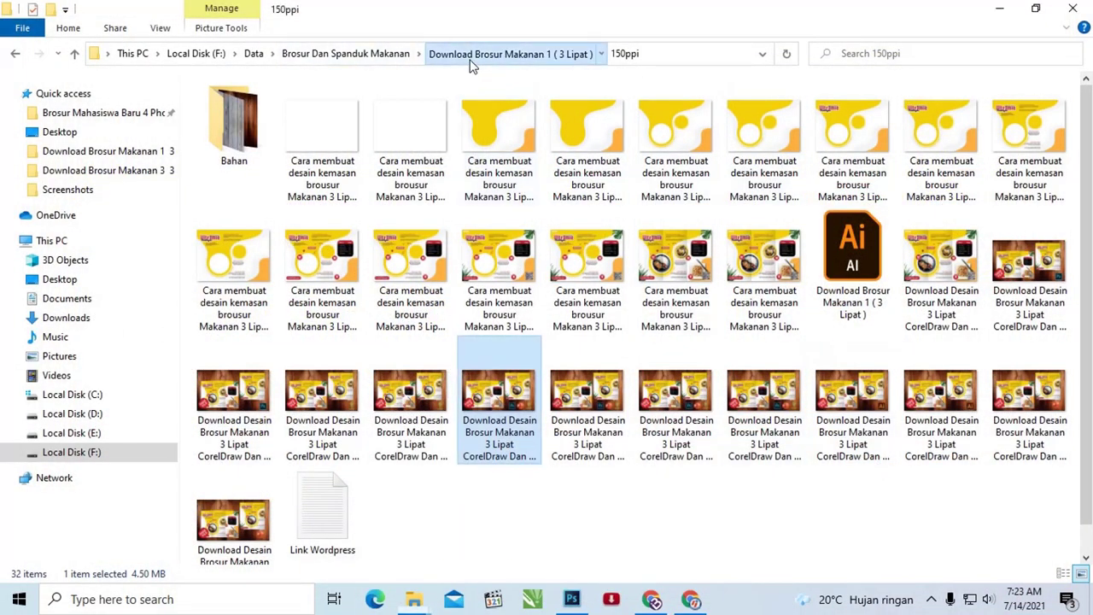
Go up to the brochure download folder and open the brochure PSD from the Photoshop folder
click(471, 59)
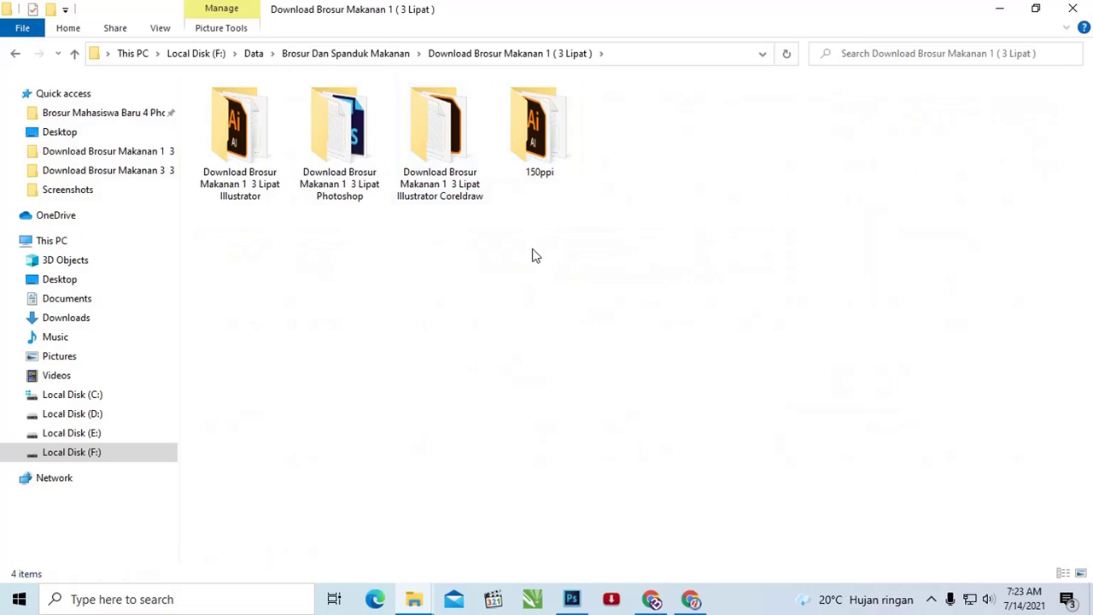
drag(453, 241, 230, 124)
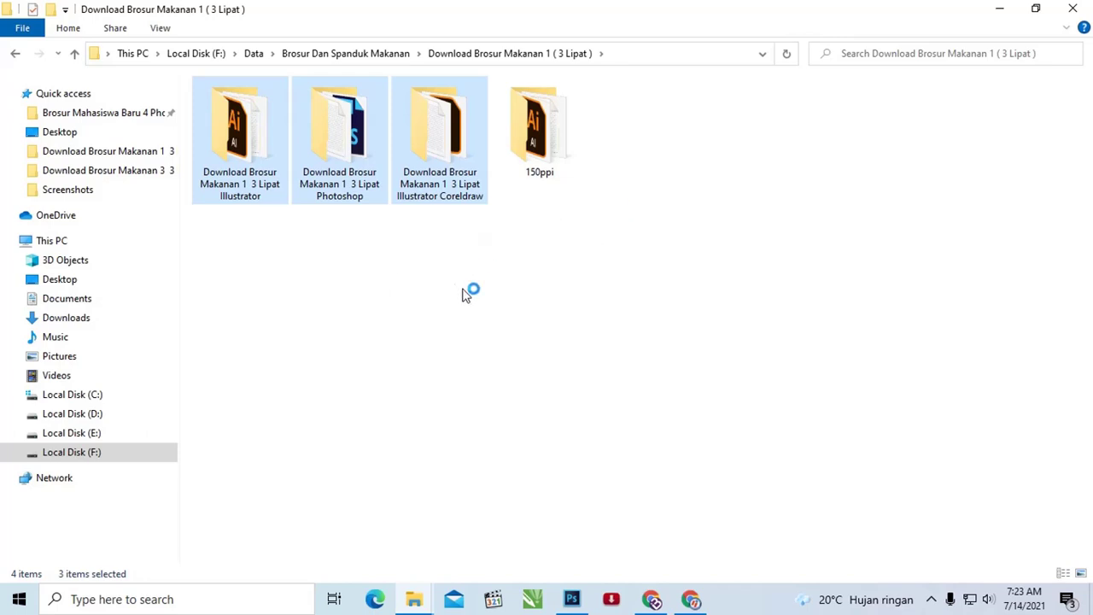
click(429, 272)
click(337, 141)
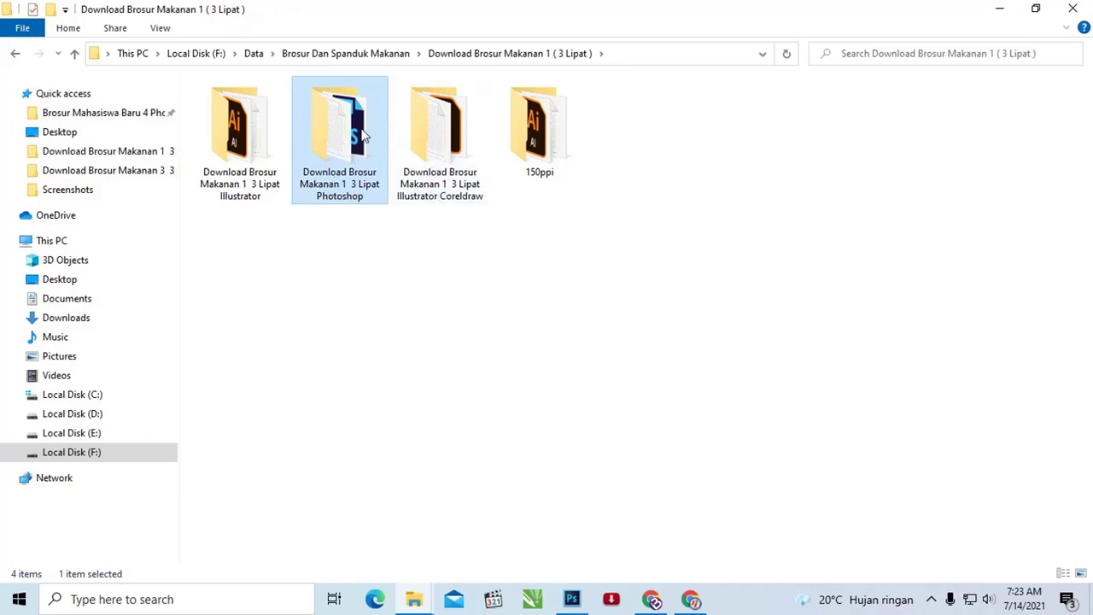
double_click(363, 137)
click(313, 128)
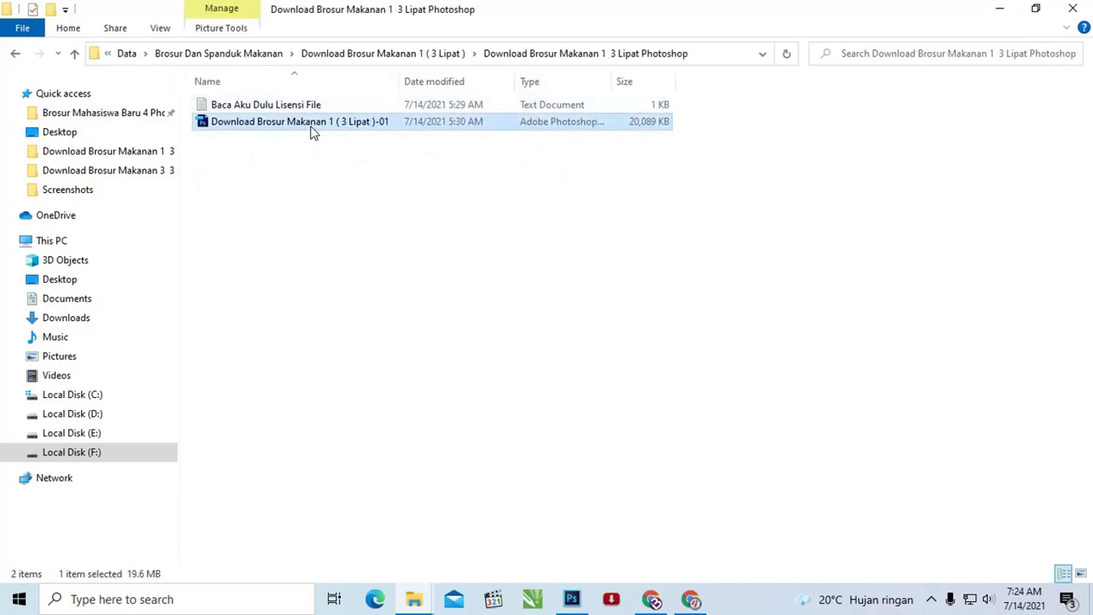
right_click(314, 128)
click(330, 139)
Open the brochure file from the Illustrator folder
key(BackSpace)
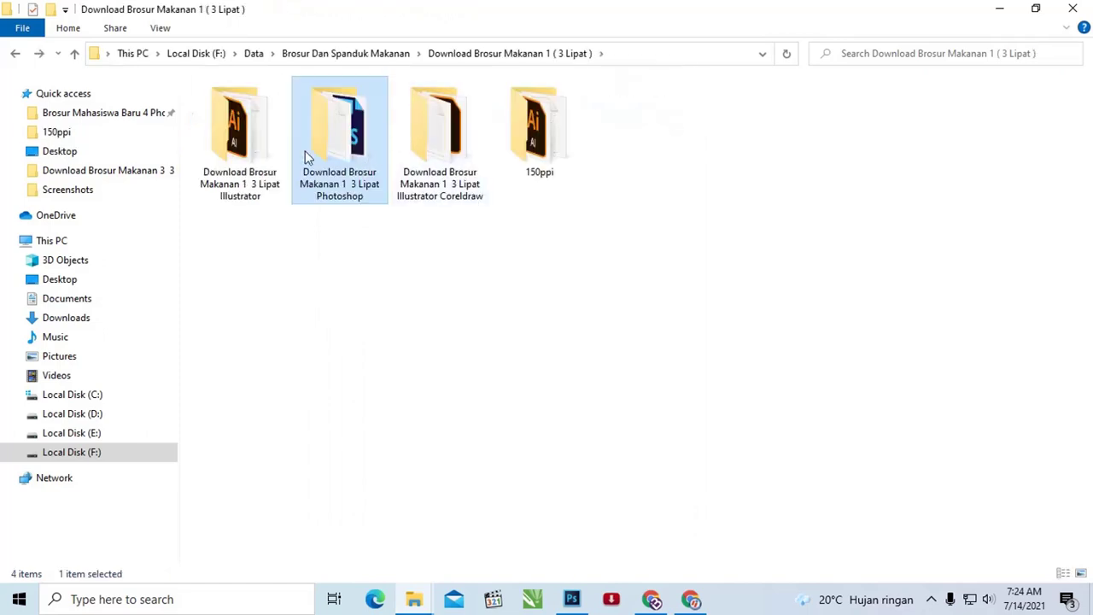
double_click(261, 134)
click(259, 124)
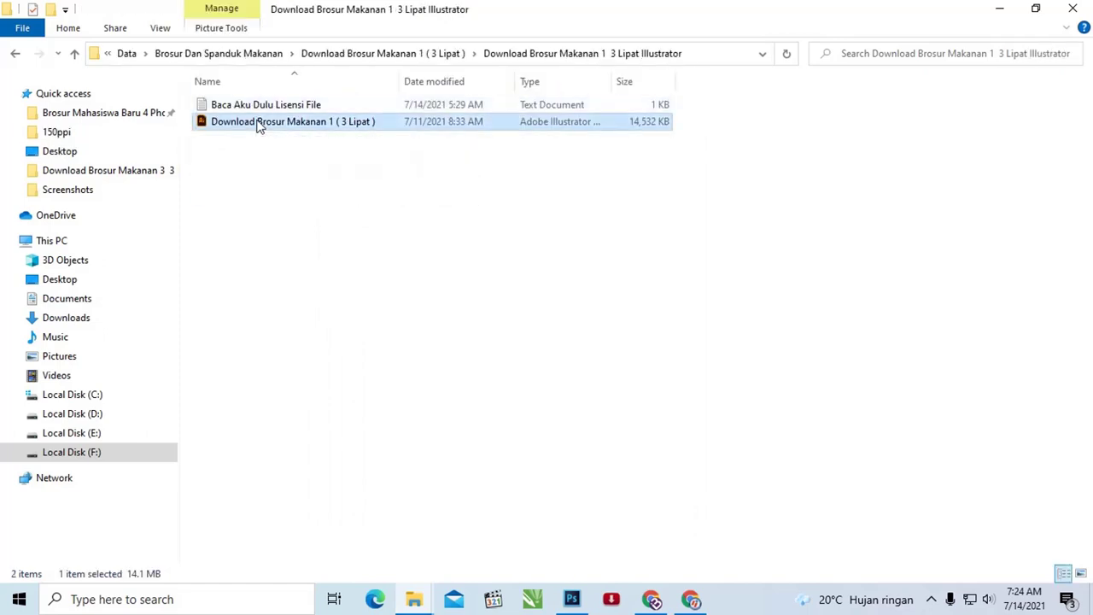
right_click(267, 128)
click(277, 131)
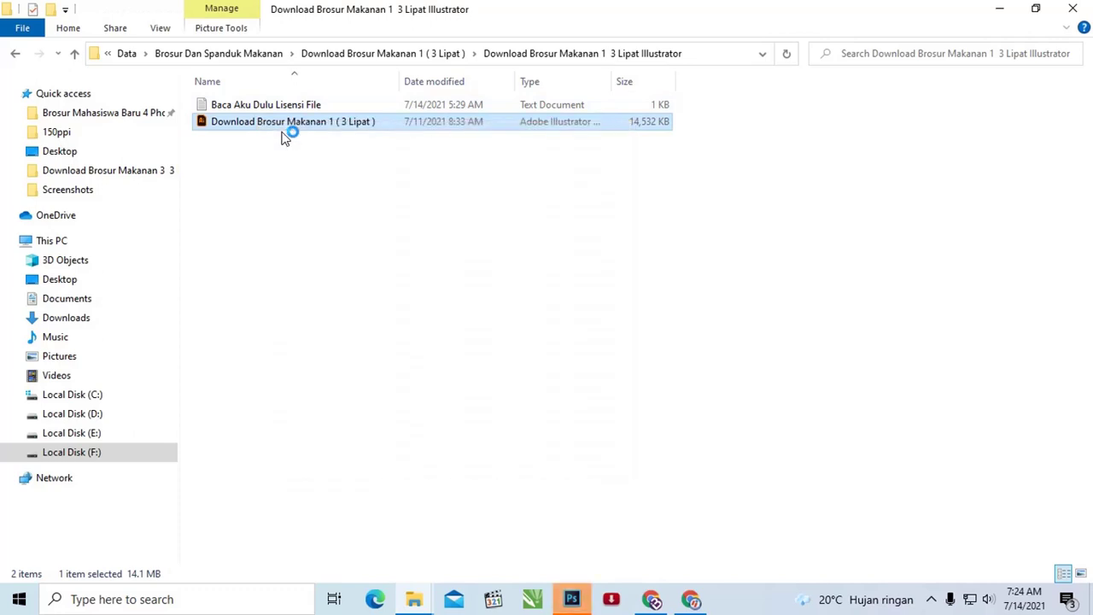
Open the Illustrator Coreldraw folder's brochure file with CorelDRAW X7
key(BackSpace)
double_click(424, 130)
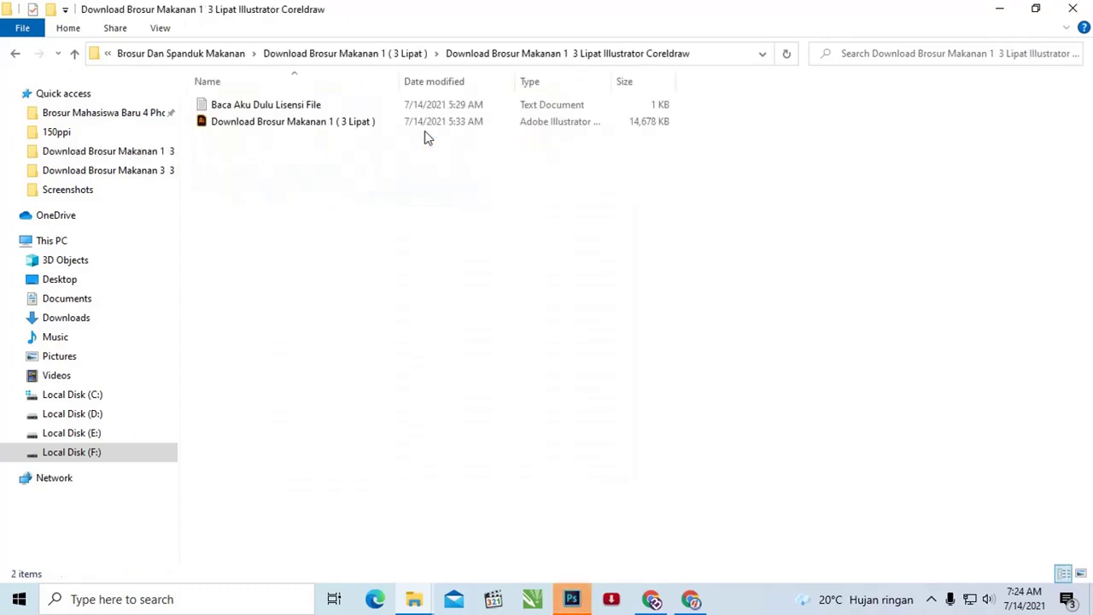
click(350, 124)
right_click(349, 123)
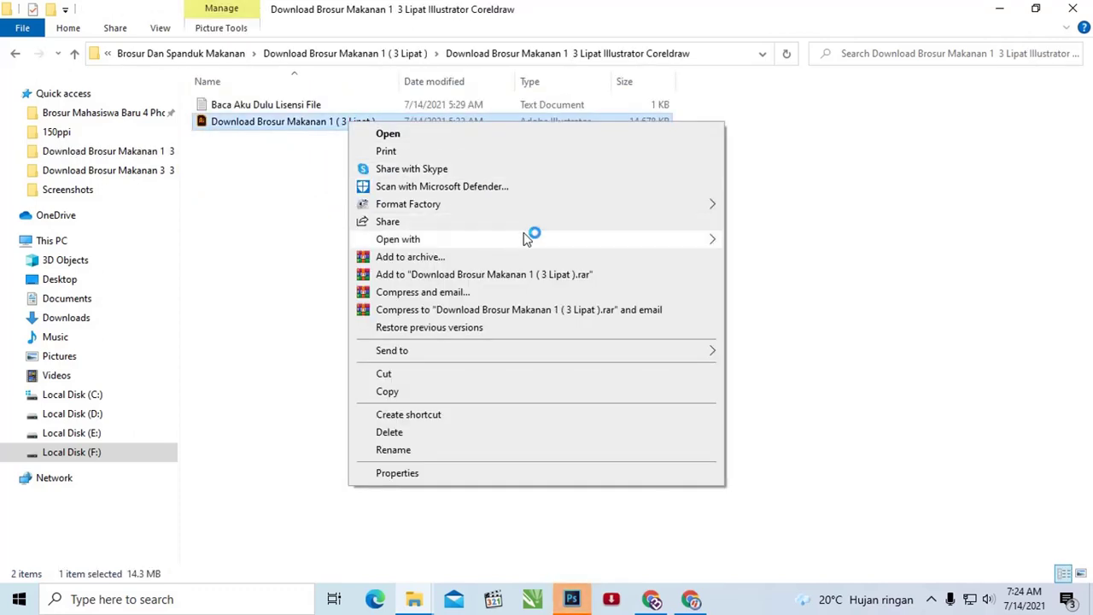
mouse_move(398, 239)
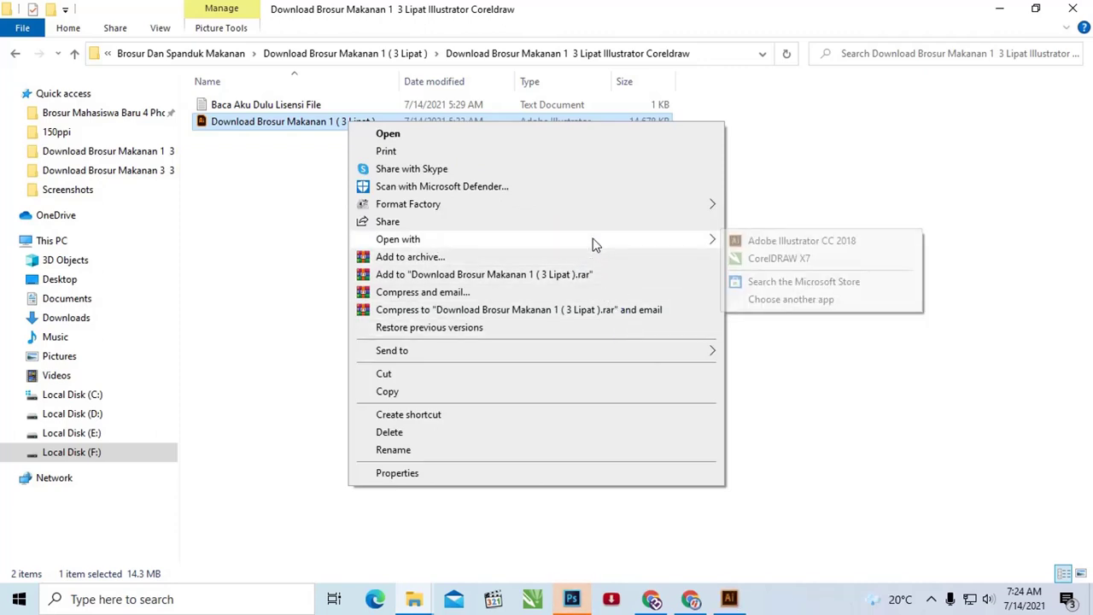
click(792, 259)
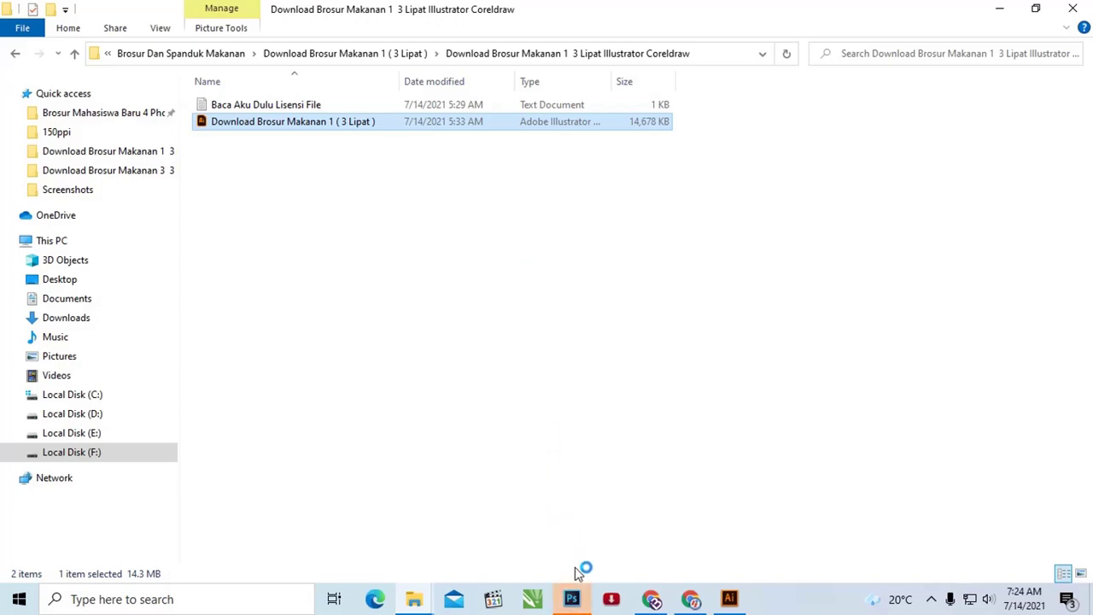
Switch to the brochure PSD, select the Move tool (V), deselect Layer 1 and zoom in
click(576, 595)
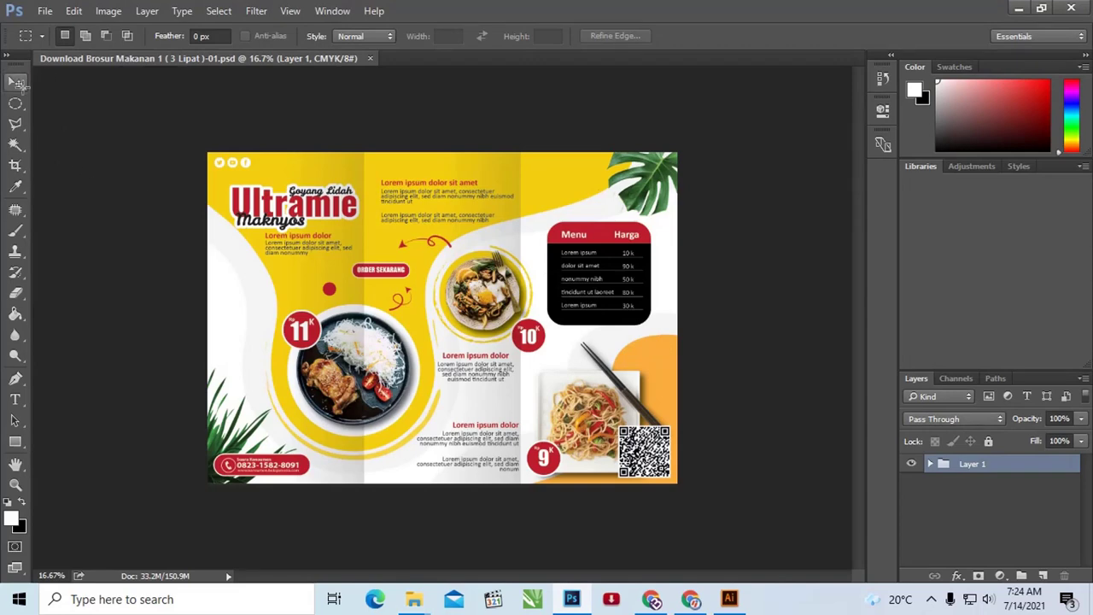
key(v)
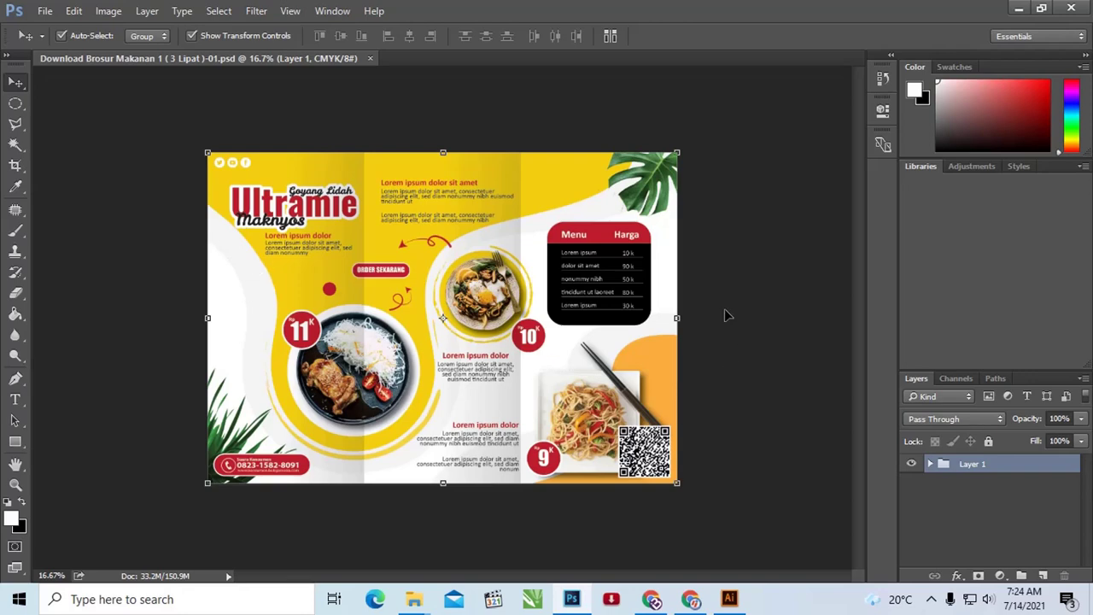
click(717, 280)
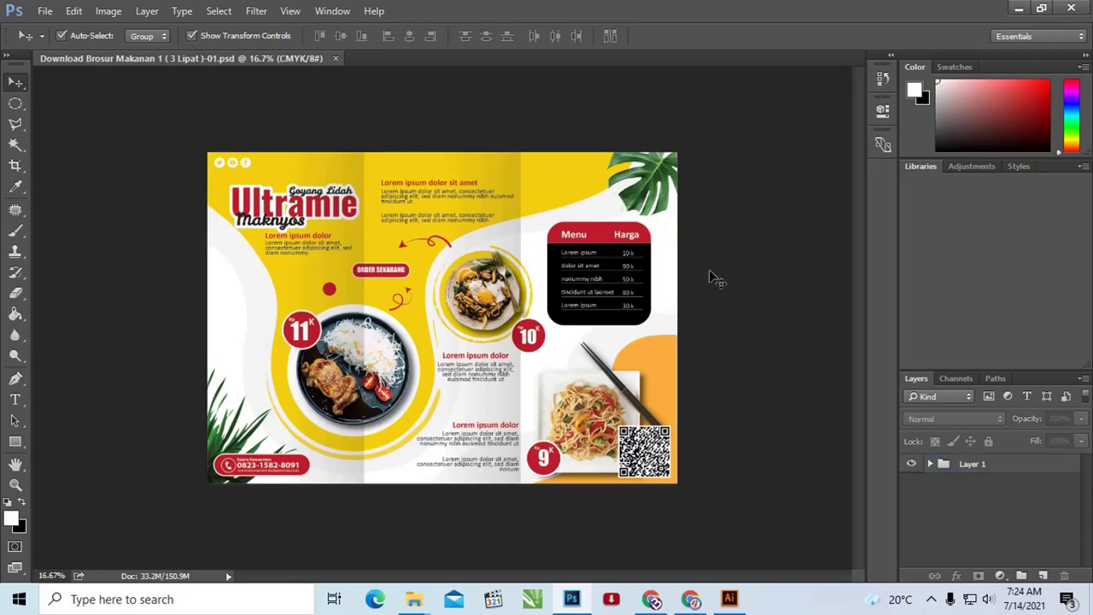
scroll(717, 280, up, 2)
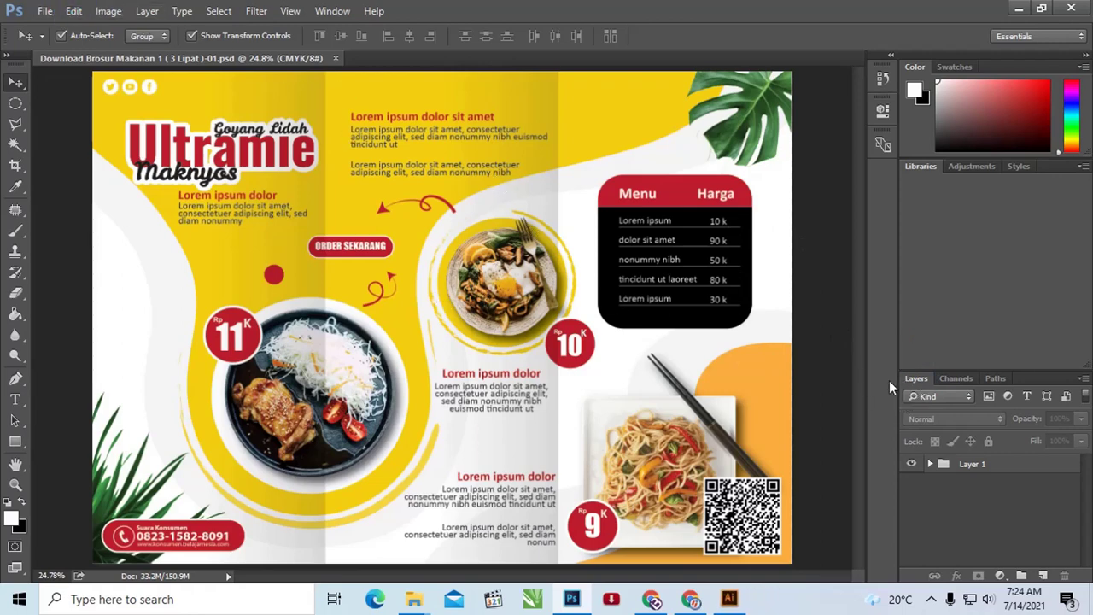
Float the Layers panel beside the canvas, make it taller and move it higher
drag(916, 378, 817, 139)
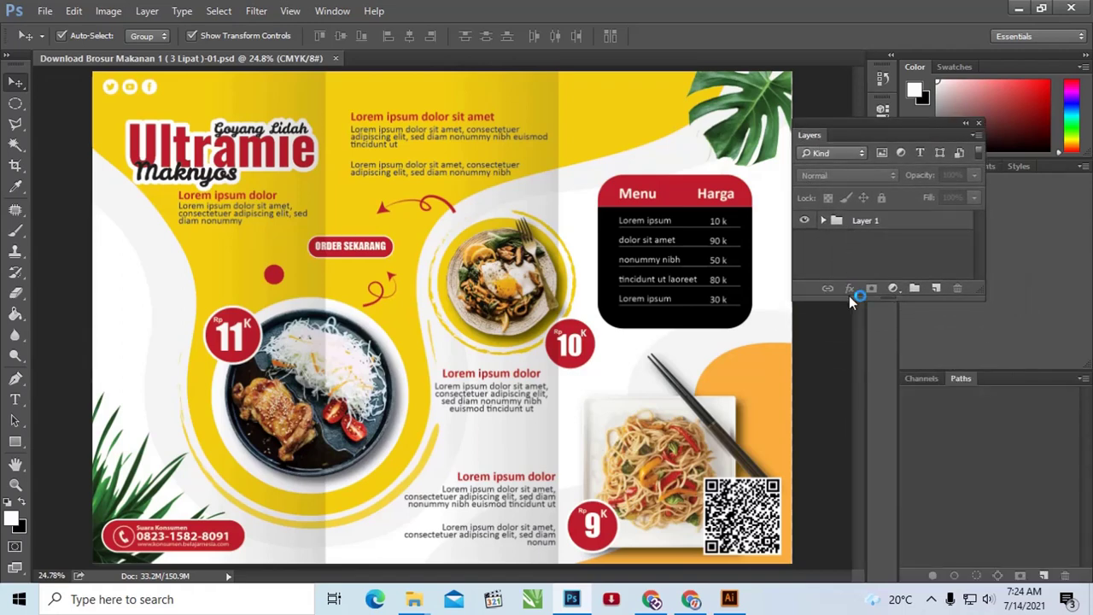
drag(848, 308, 848, 401)
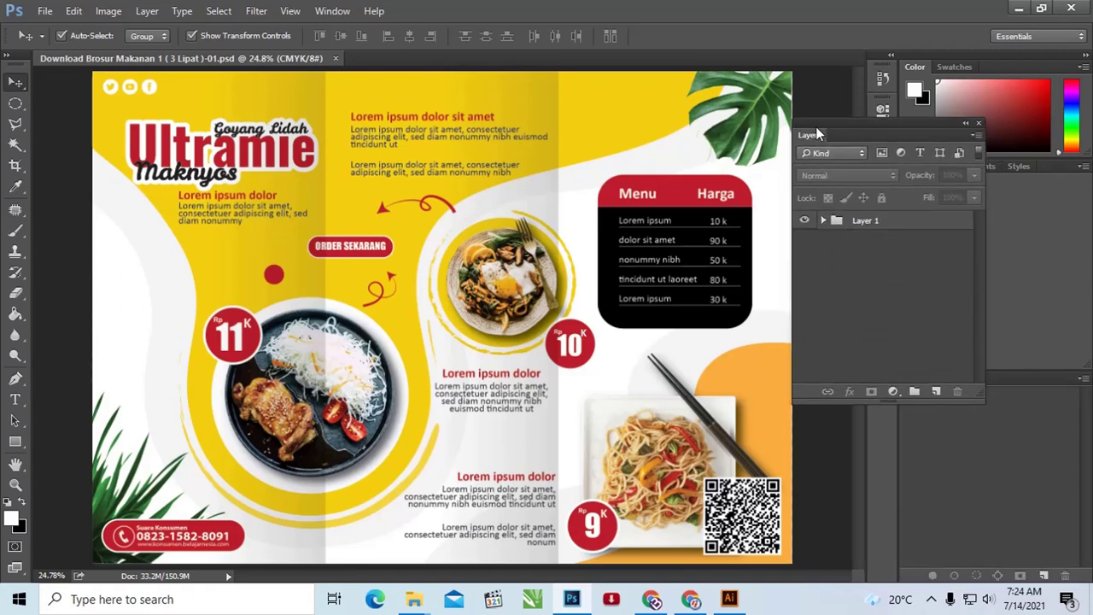
drag(818, 134, 821, 89)
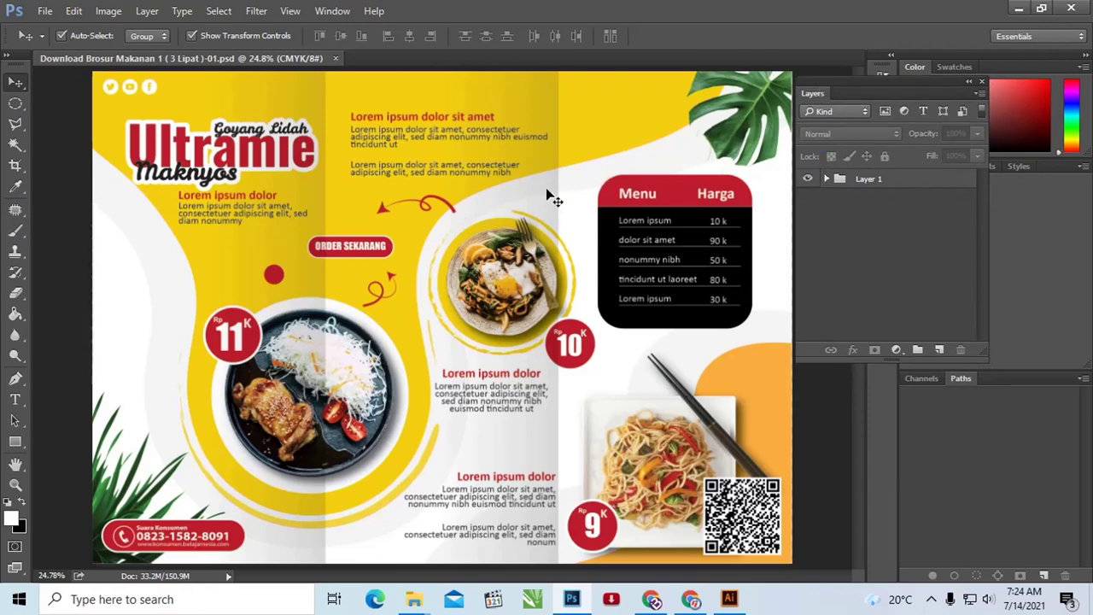
Ungroup Layer 1 into separate layers and select a Rectangle layer
click(871, 182)
right_click(872, 184)
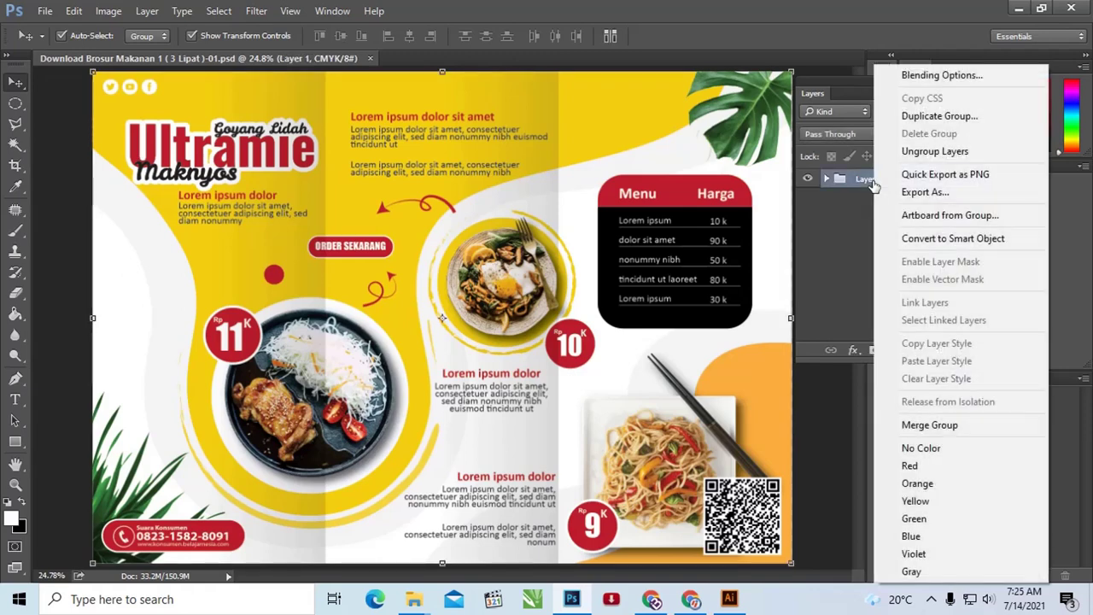
click(954, 151)
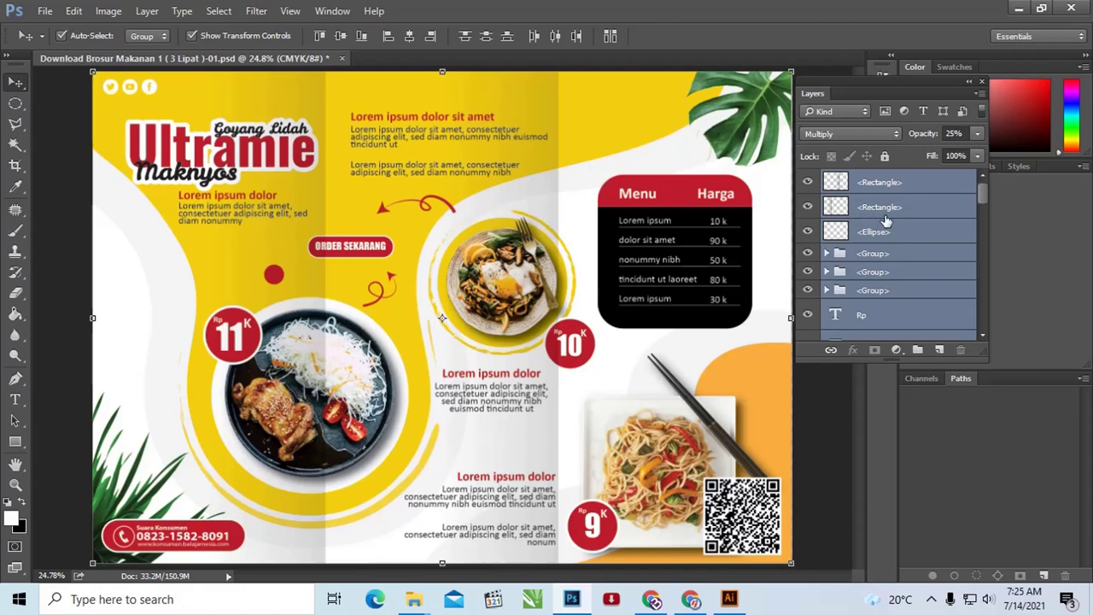
click(857, 213)
mouse_move(982, 193)
mouse_down()
mouse_move(976, 239)
mouse_move(967, 169)
mouse_up()
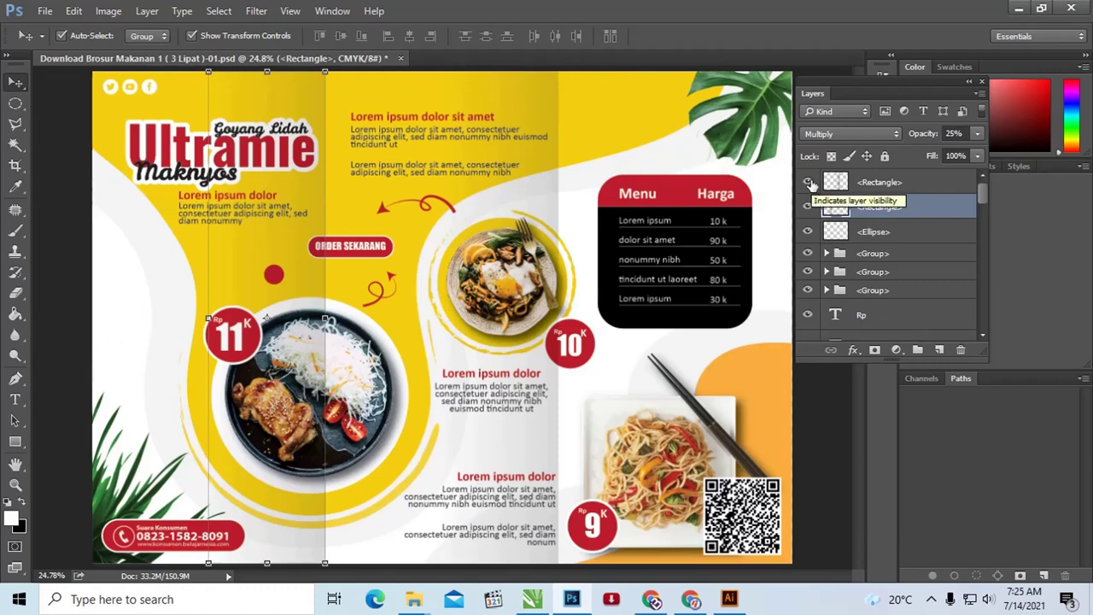
Hide both shaded <Rectangle> fold strips on the brochure
click(808, 183)
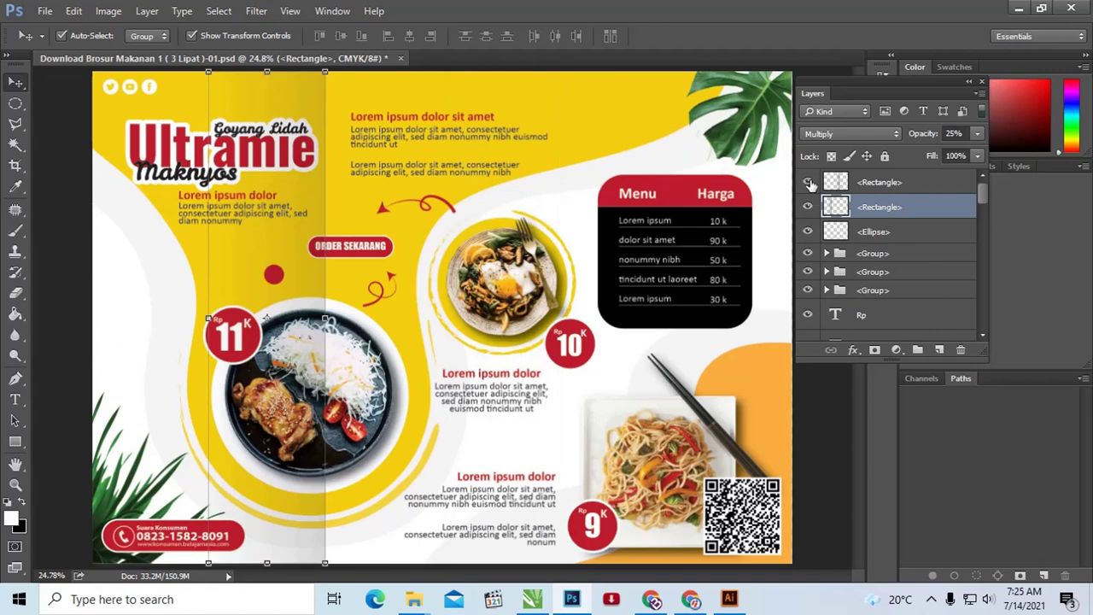
click(809, 182)
click(809, 183)
click(807, 206)
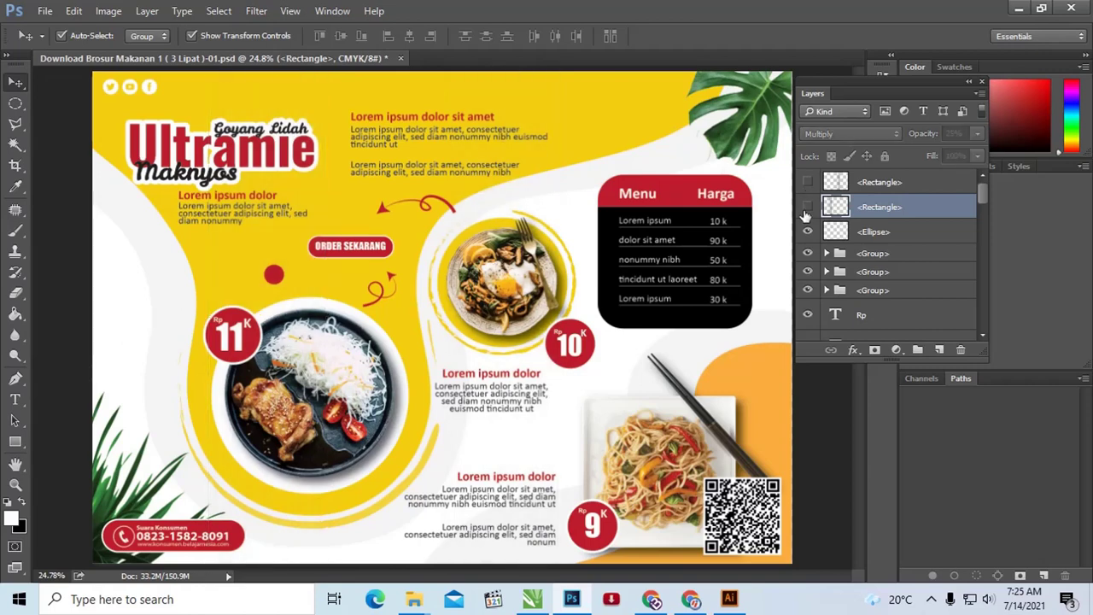
click(807, 206)
click(806, 182)
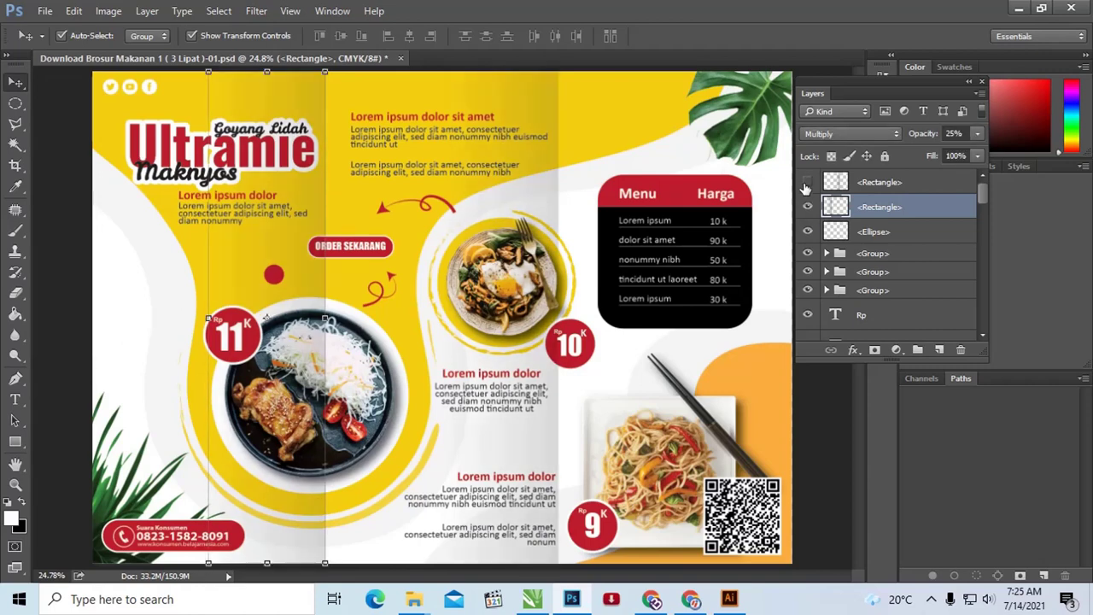
click(806, 183)
click(807, 207)
scroll(862, 269, down, 2)
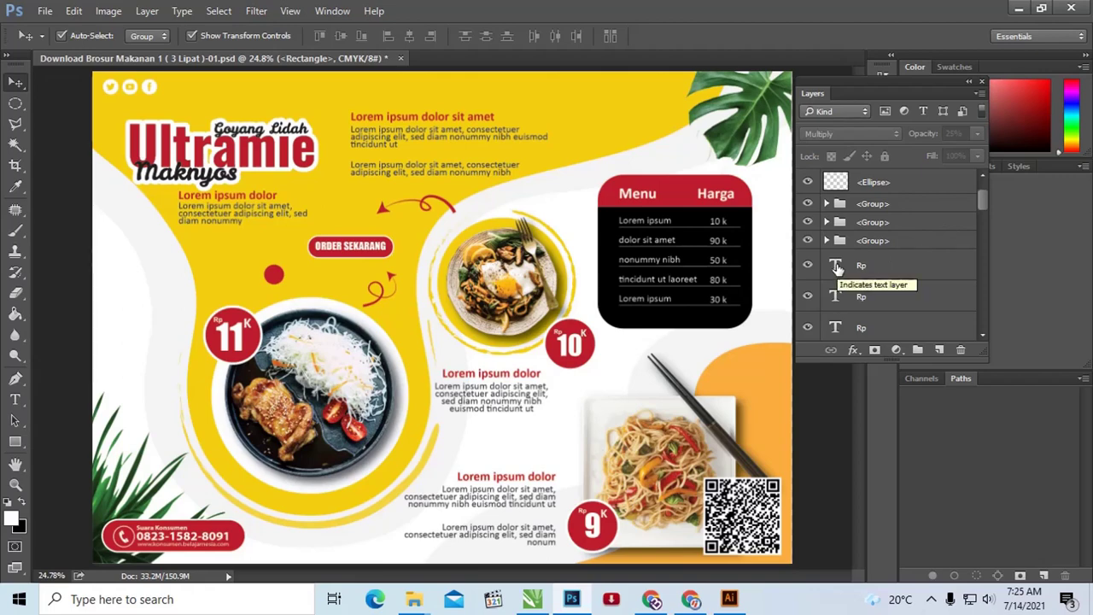
Select the two Rp price text layers and set the tools panel to two columns
double_click(836, 268)
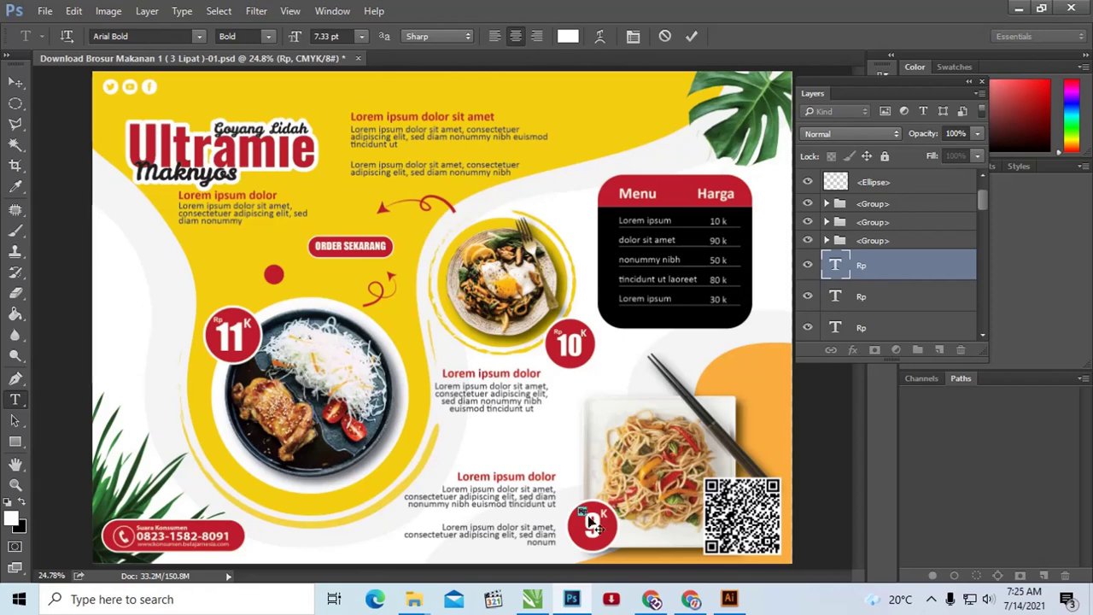
click(834, 299)
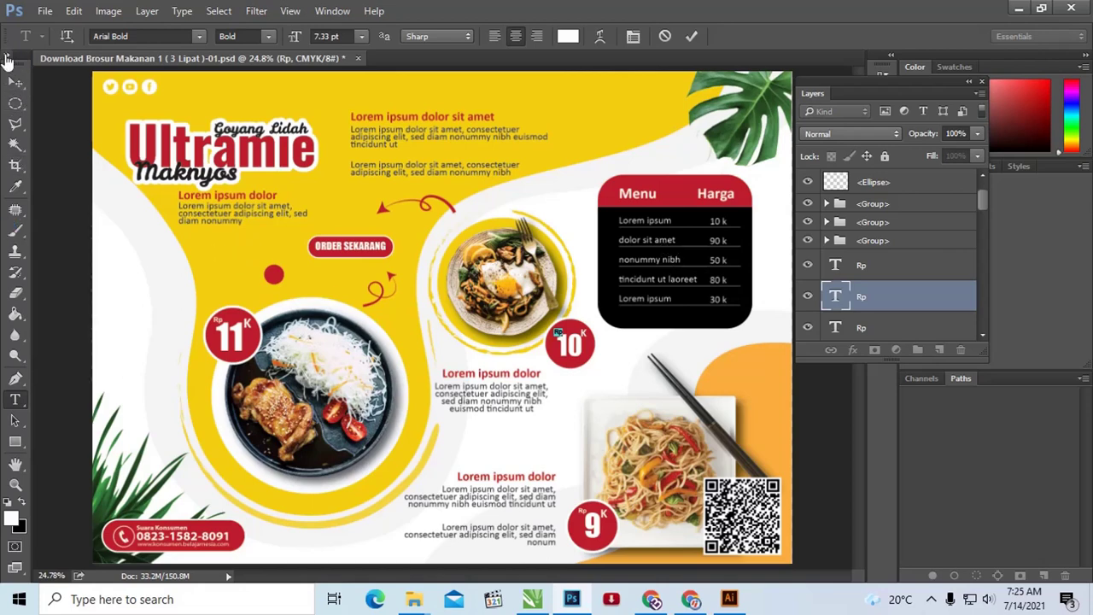
click(8, 55)
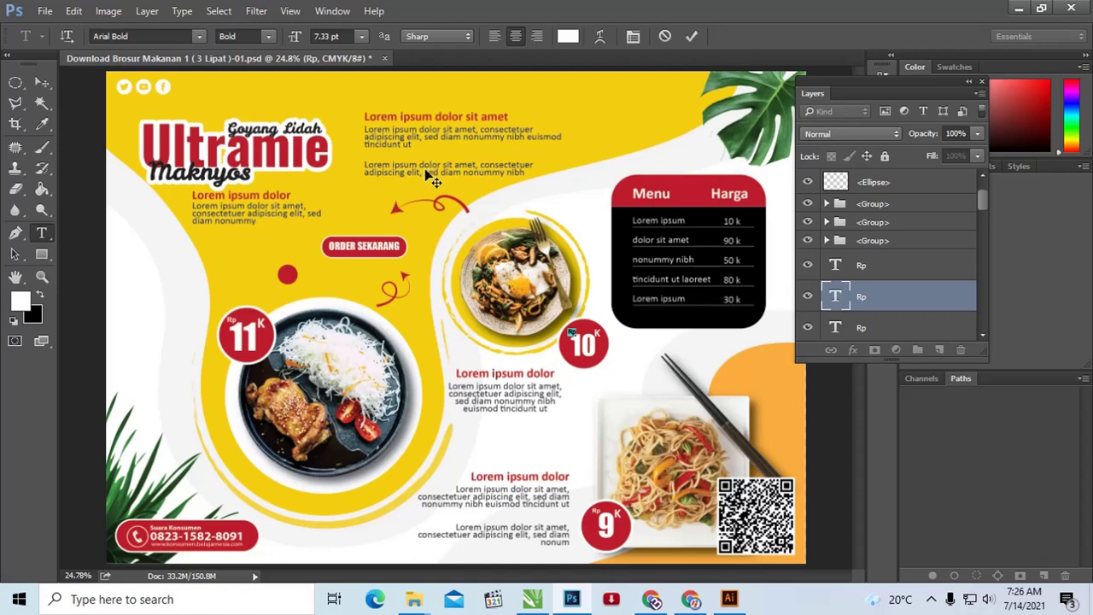
Select and free-transform the top heading text, then commit the text edits
click(42, 83)
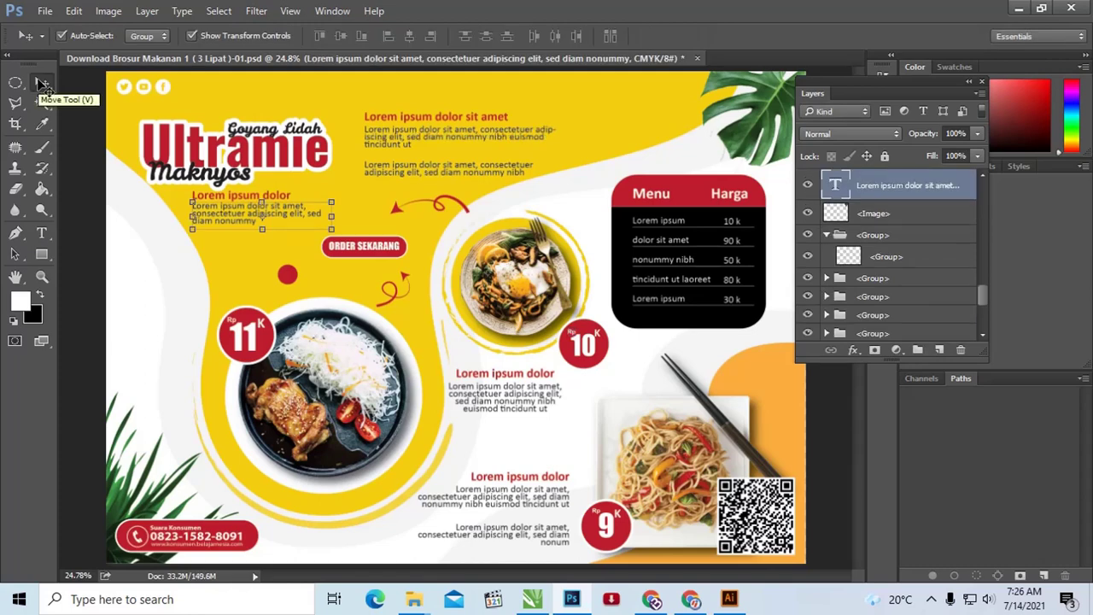
click(38, 235)
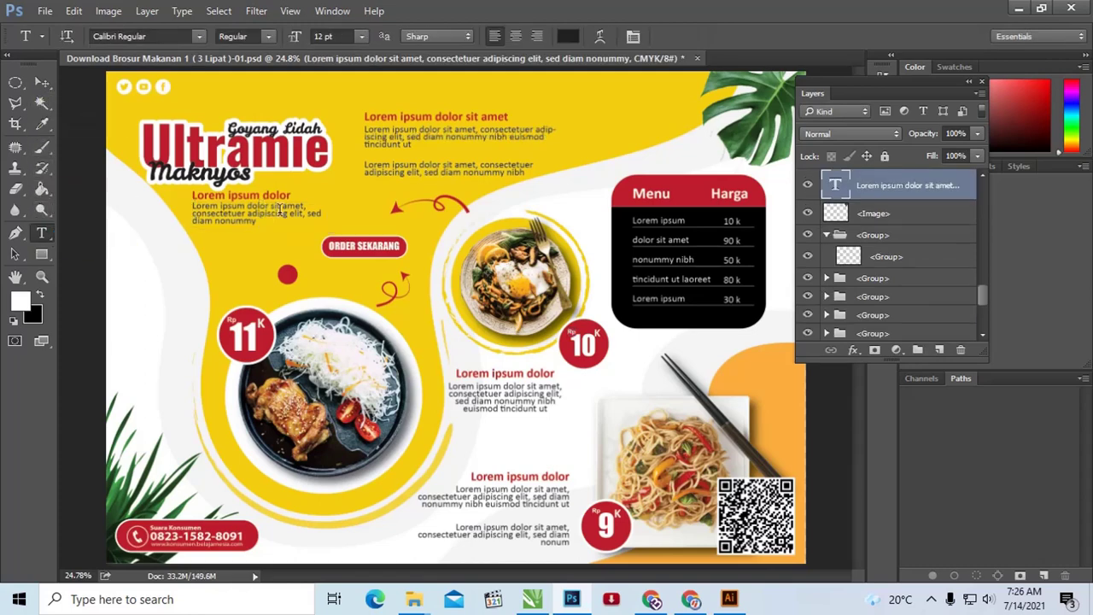
click(443, 116)
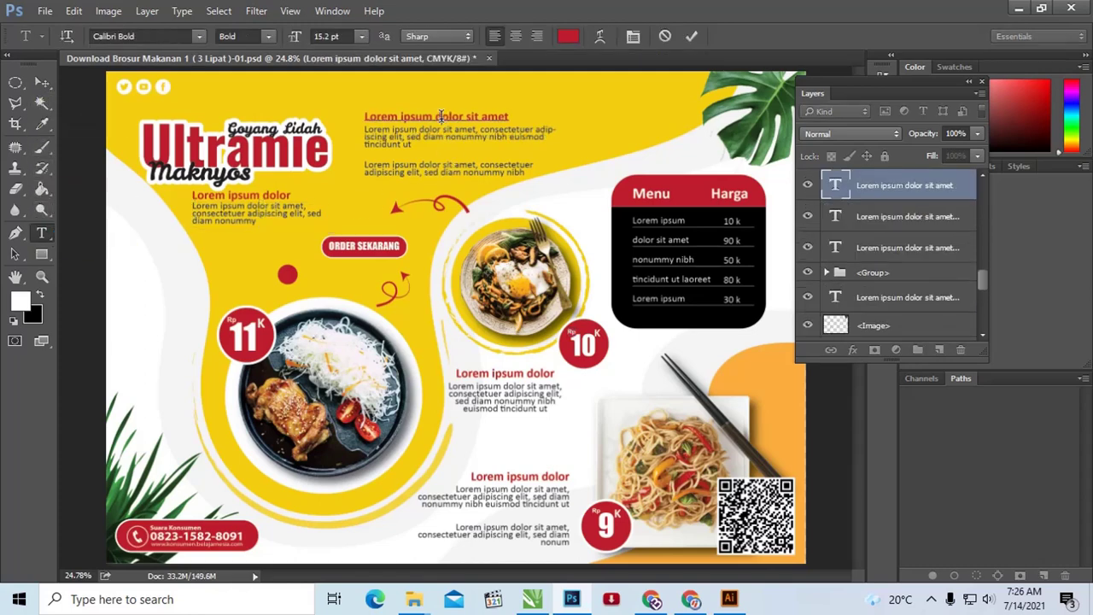
triple_click(421, 116)
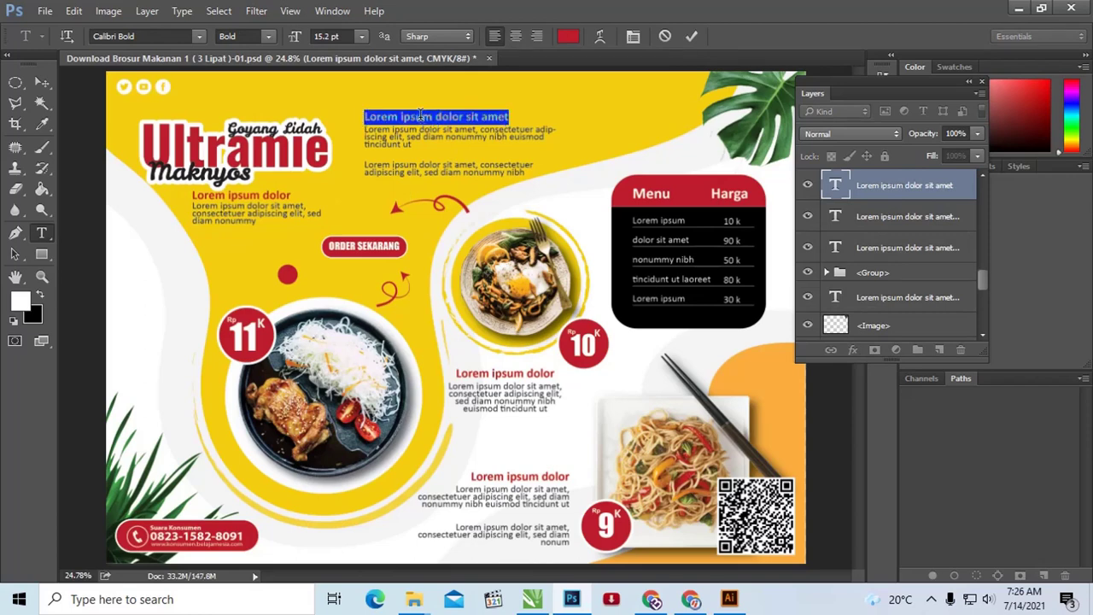
click(41, 82)
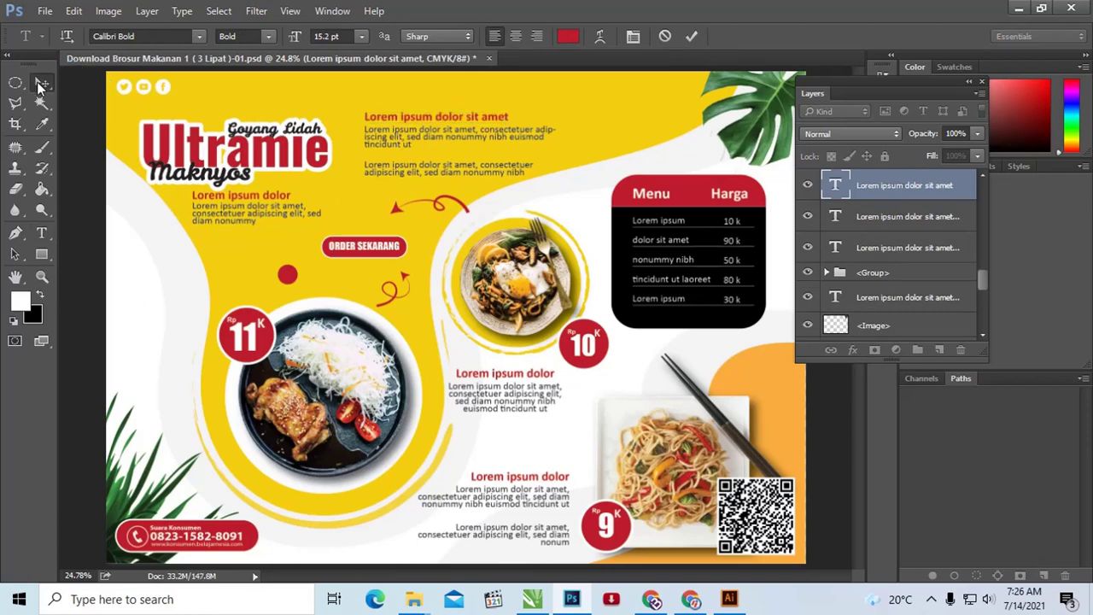
key(ctrl+t)
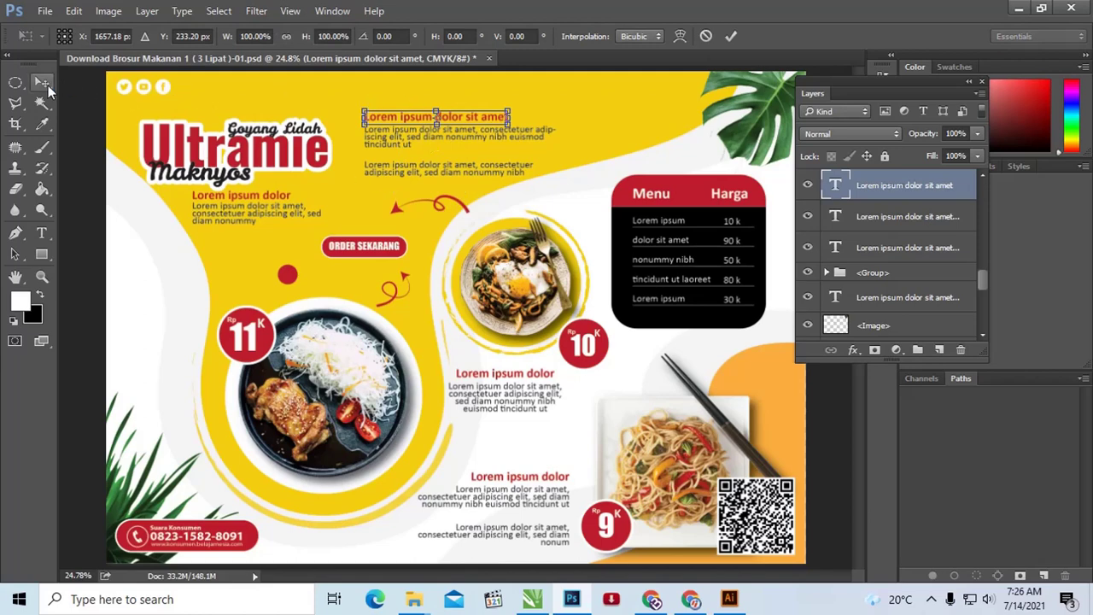
key(Return)
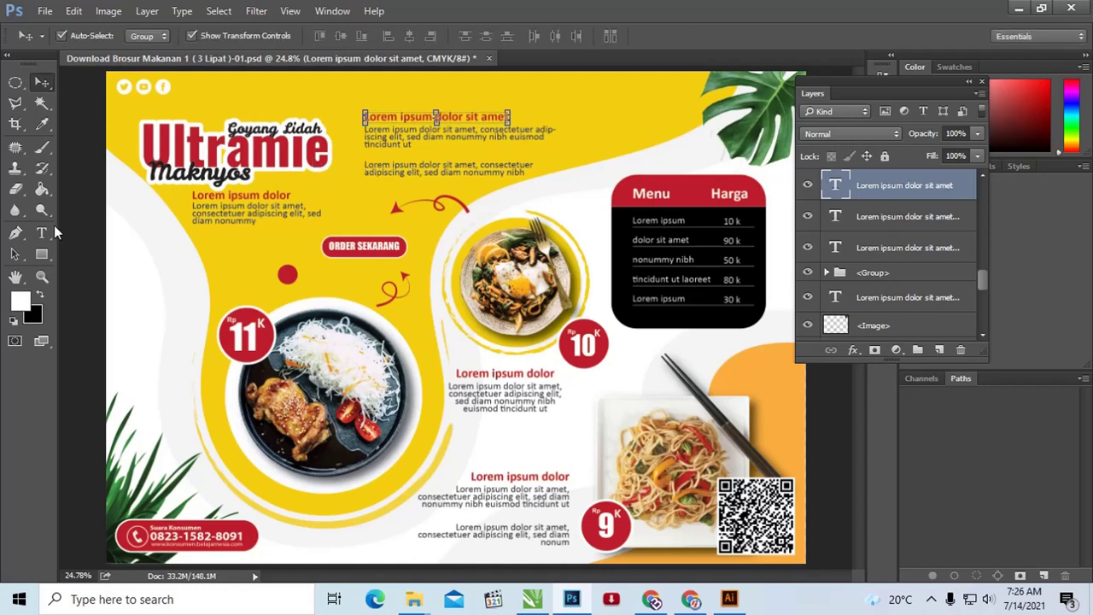
click(445, 134)
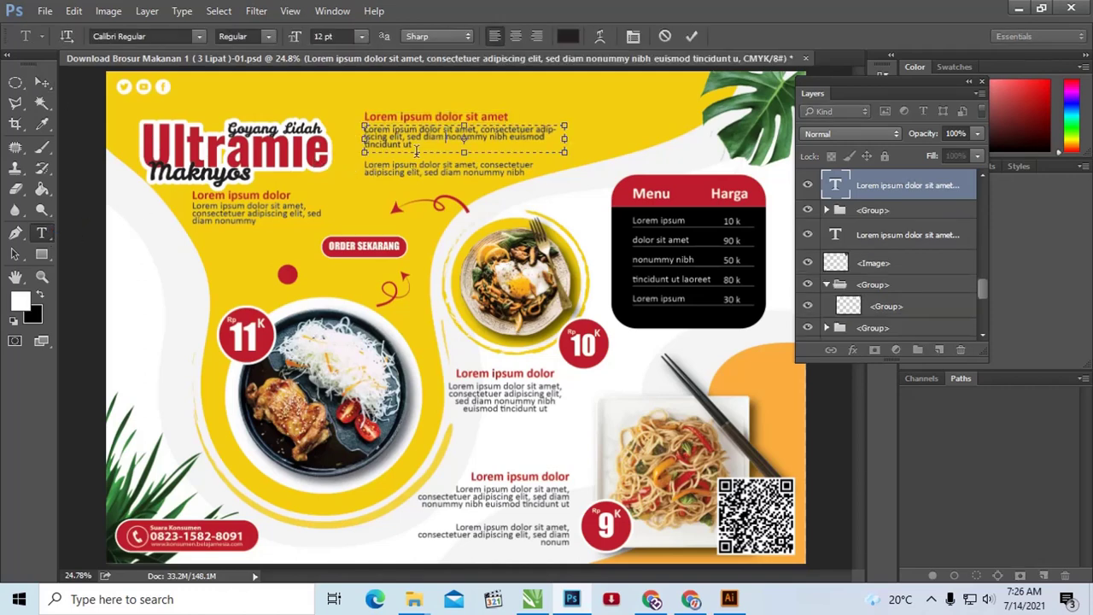
click(40, 84)
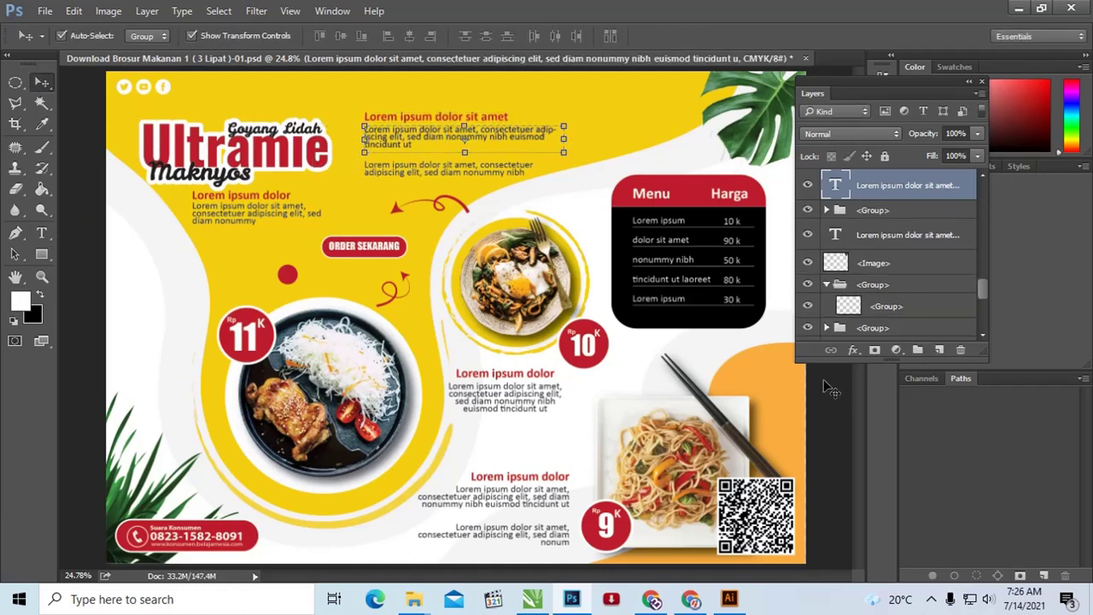
Ungroup the Menu price box group in the Layers panel
click(688, 259)
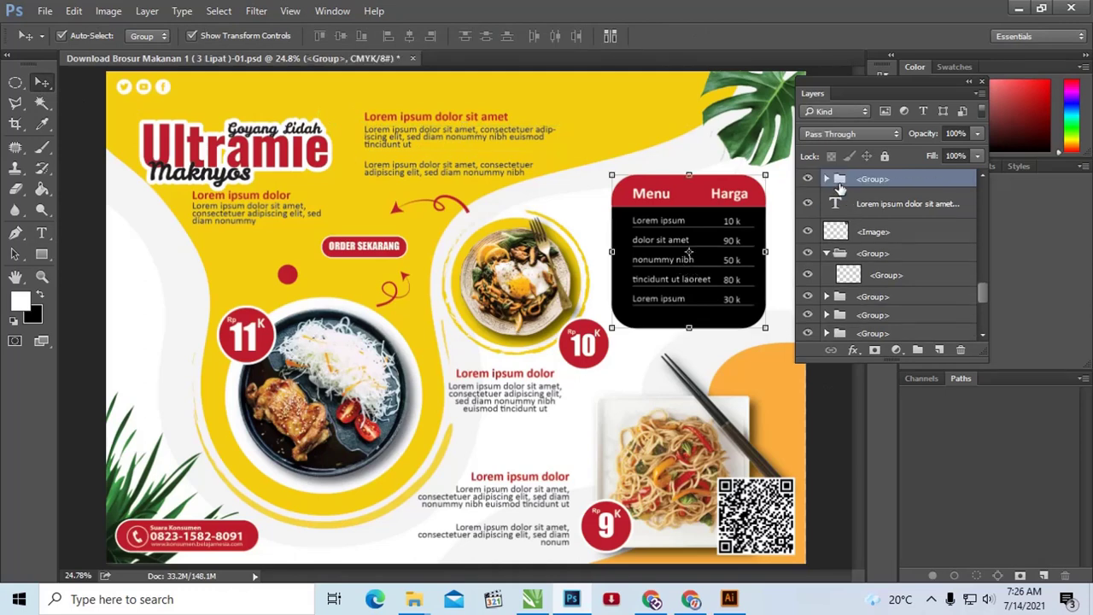
scroll(840, 188, down, 3)
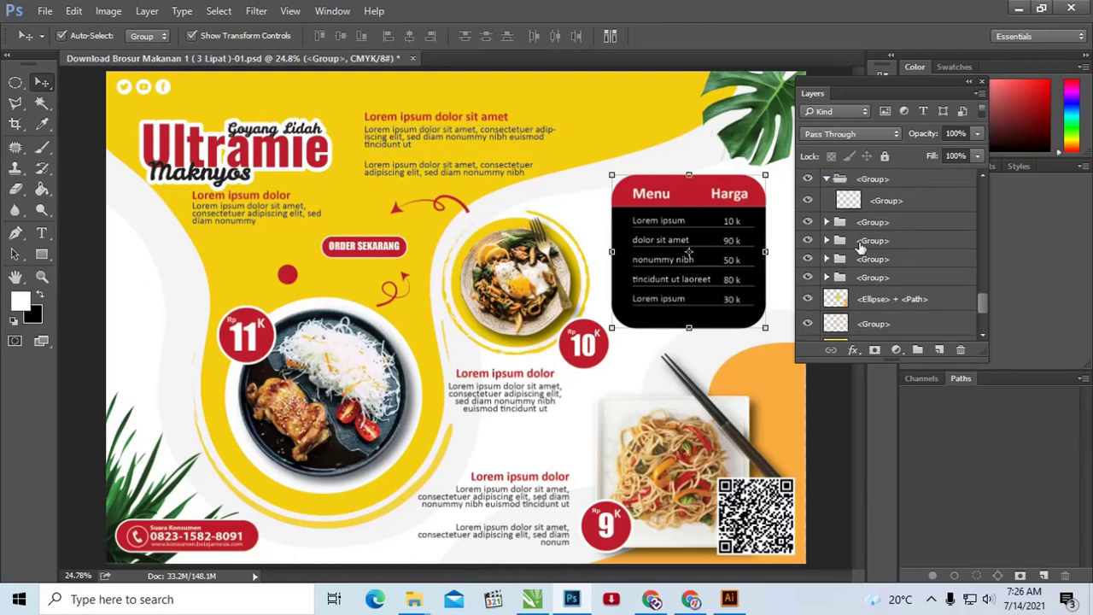
scroll(861, 247, up, 3)
right_click(845, 202)
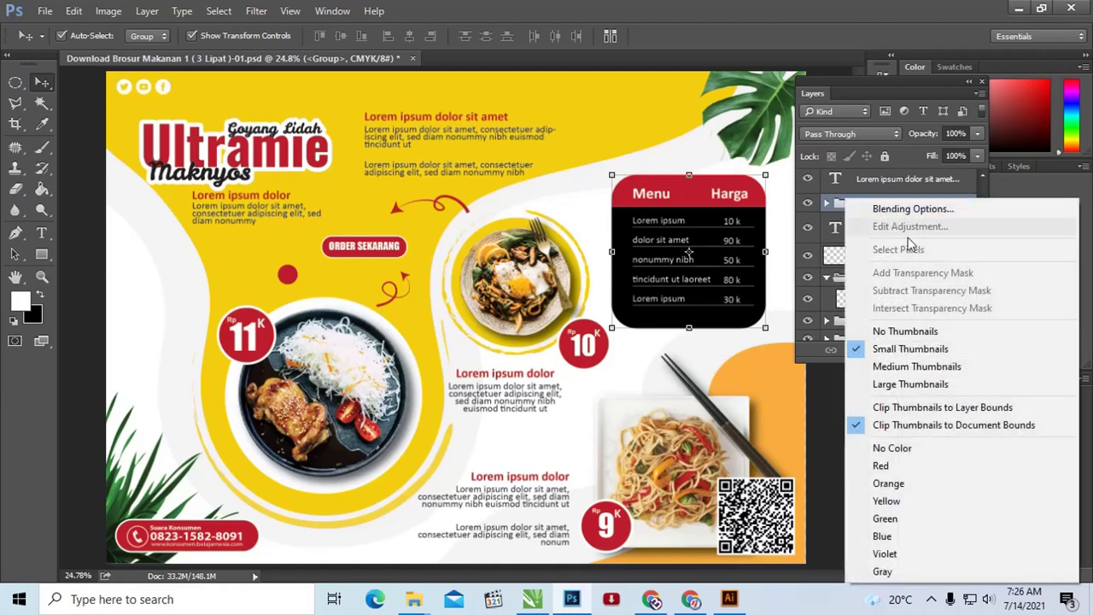
click(860, 206)
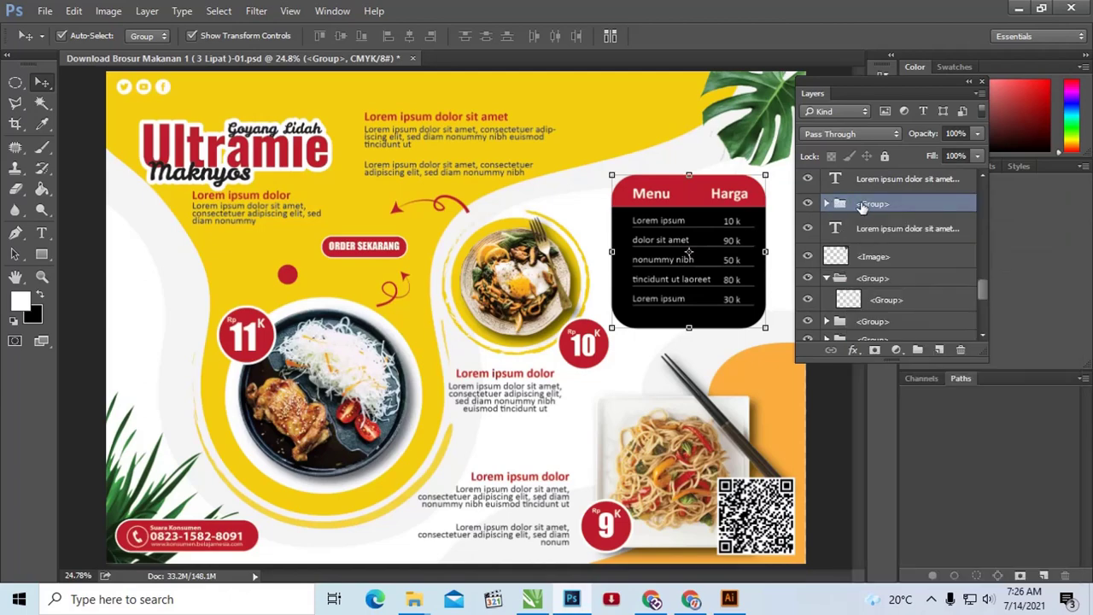
right_click(861, 206)
click(704, 150)
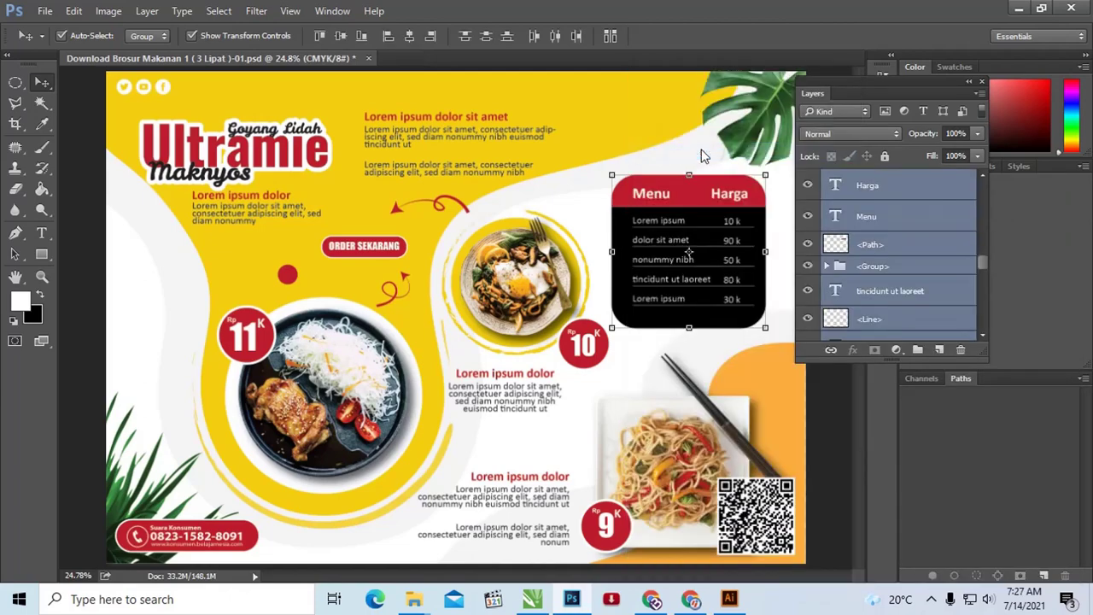
Select the red Menu header shape, then nudge the food plate left and back
click(888, 242)
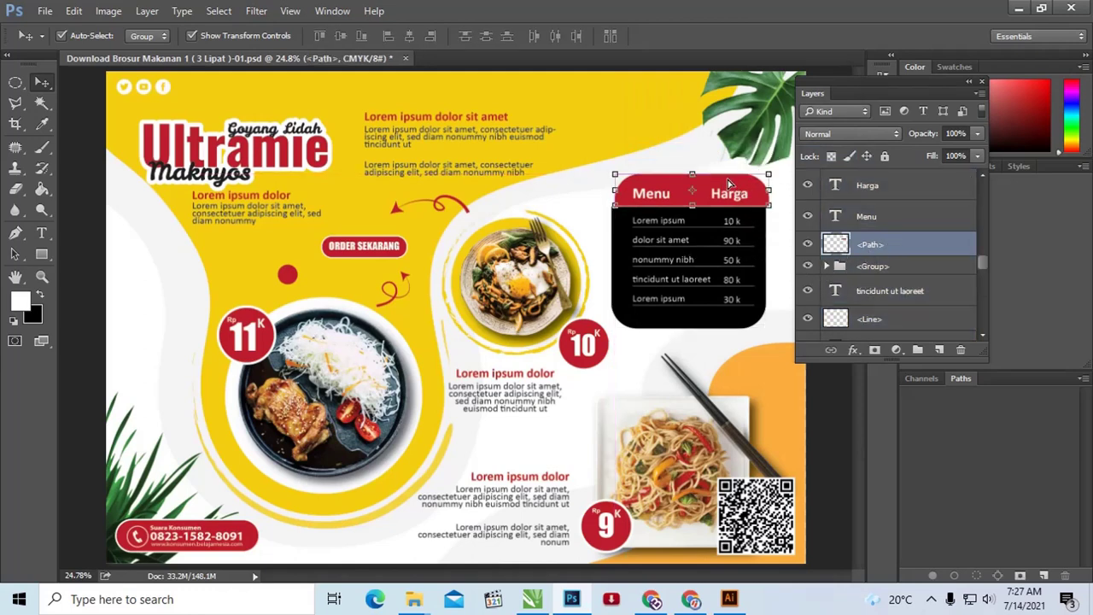
key(ctrl)
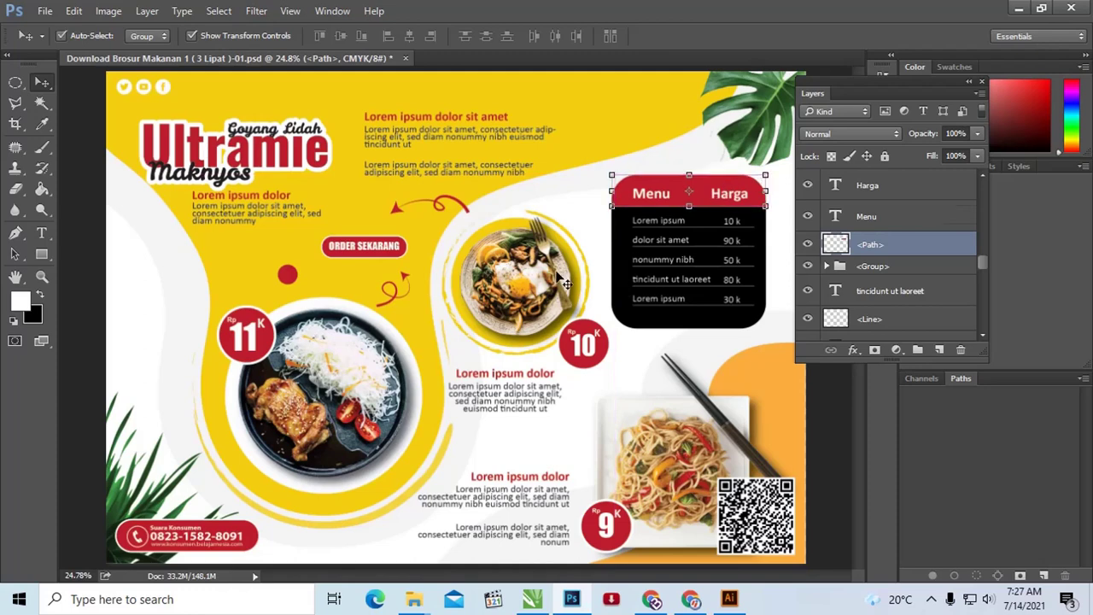
mouse_move(560, 280)
mouse_down()
mouse_move(512, 280)
mouse_move(543, 279)
mouse_up()
click(674, 355)
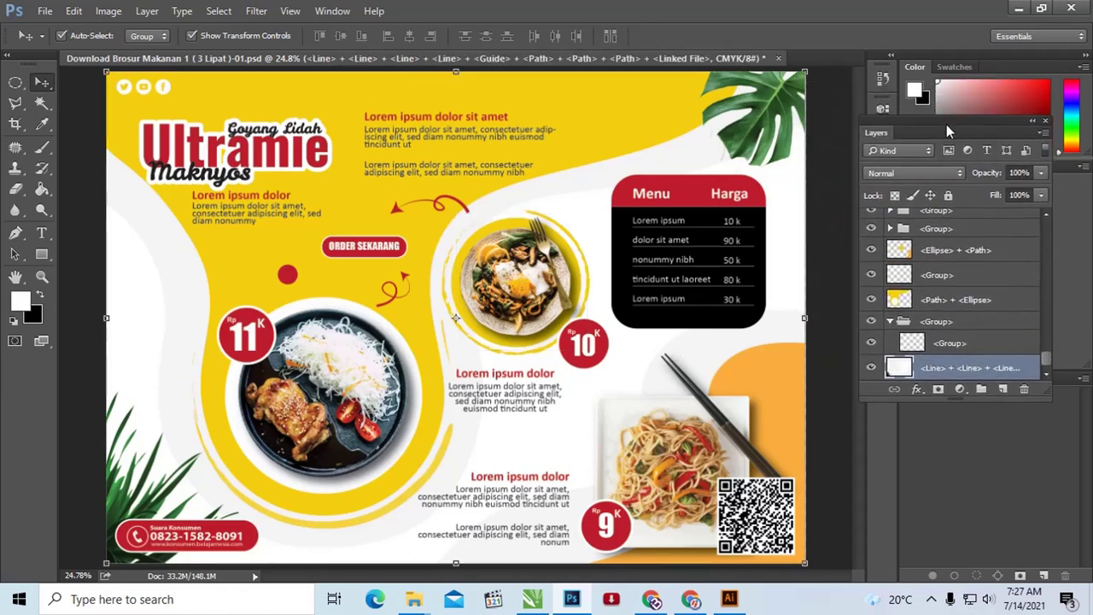
drag(884, 88, 946, 163)
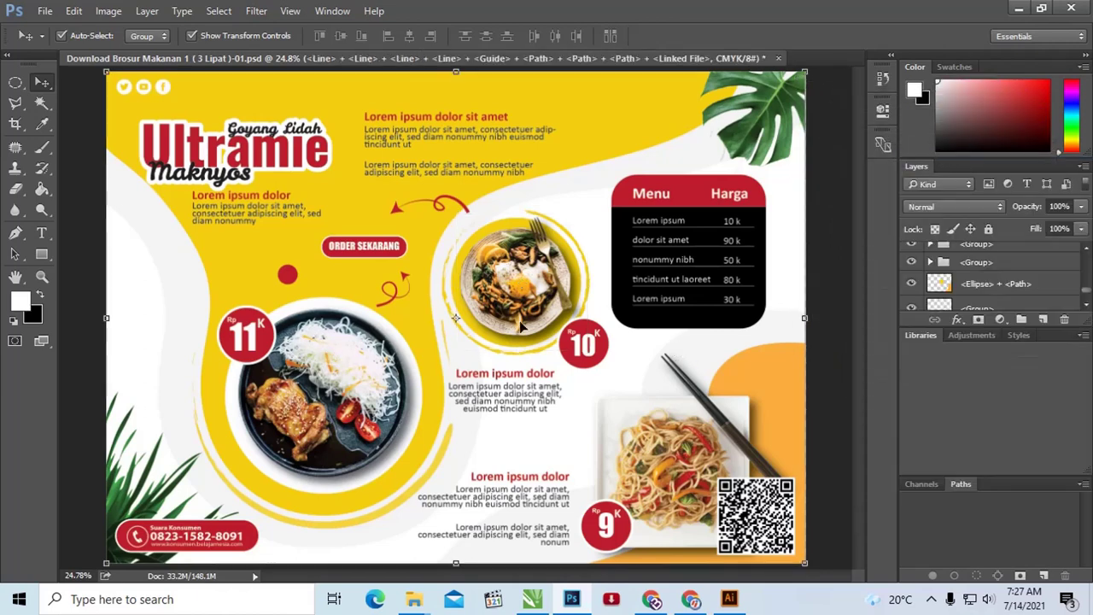
click(530, 290)
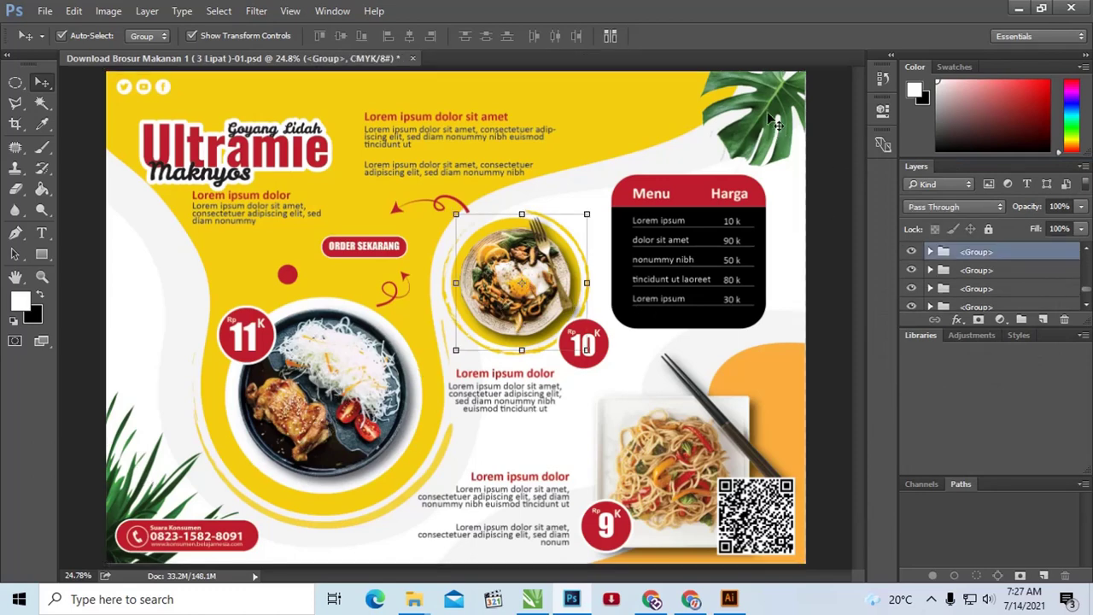
click(168, 500)
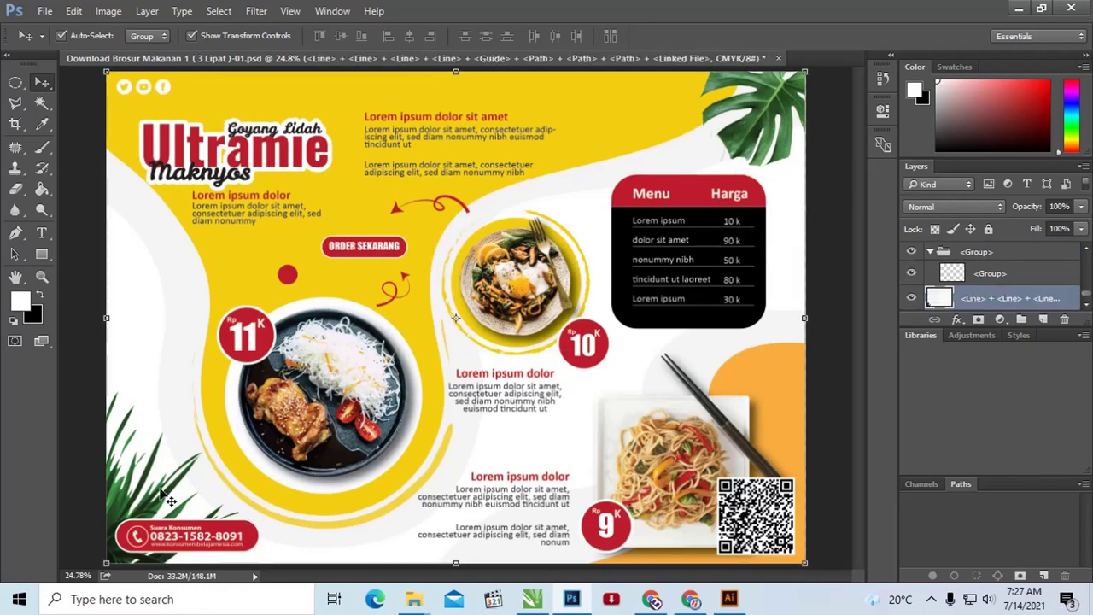
drag(168, 499, 175, 490)
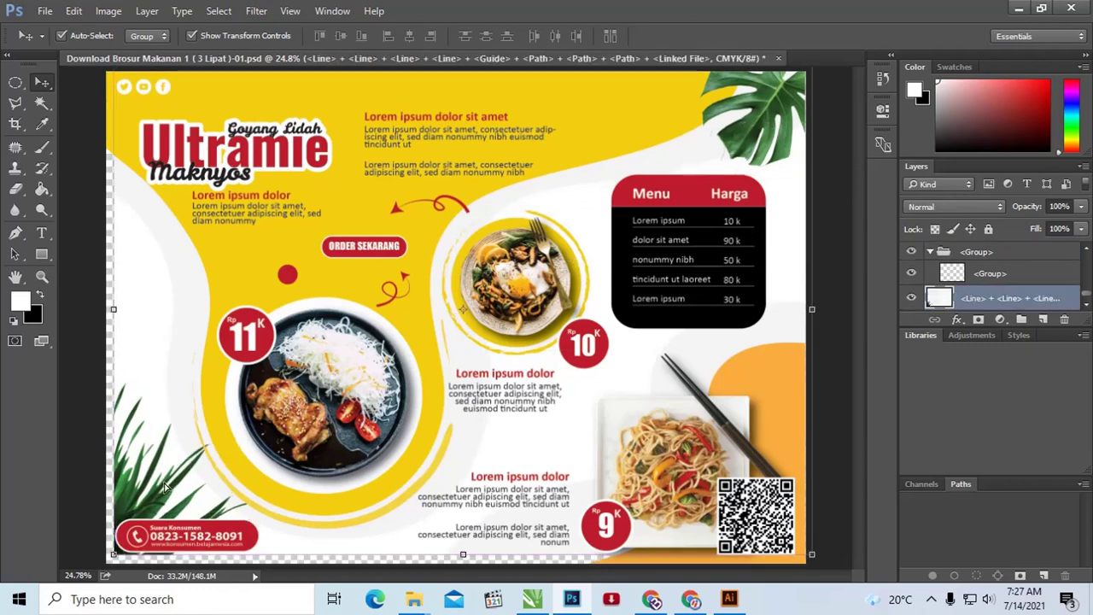
key(shift+Left)
key(shift+Left)
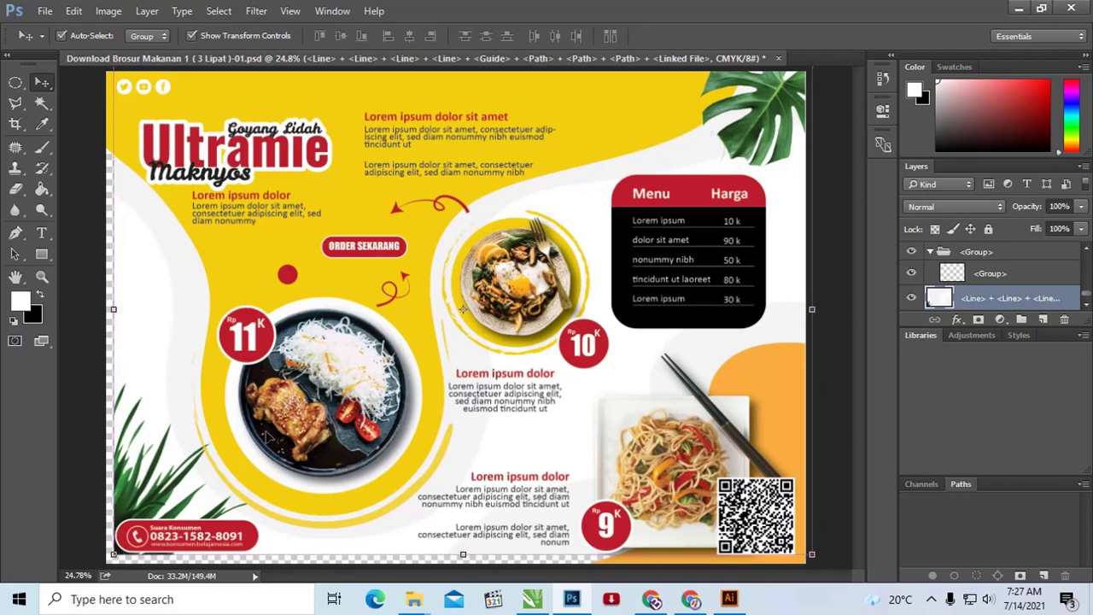
drag(181, 456, 170, 465)
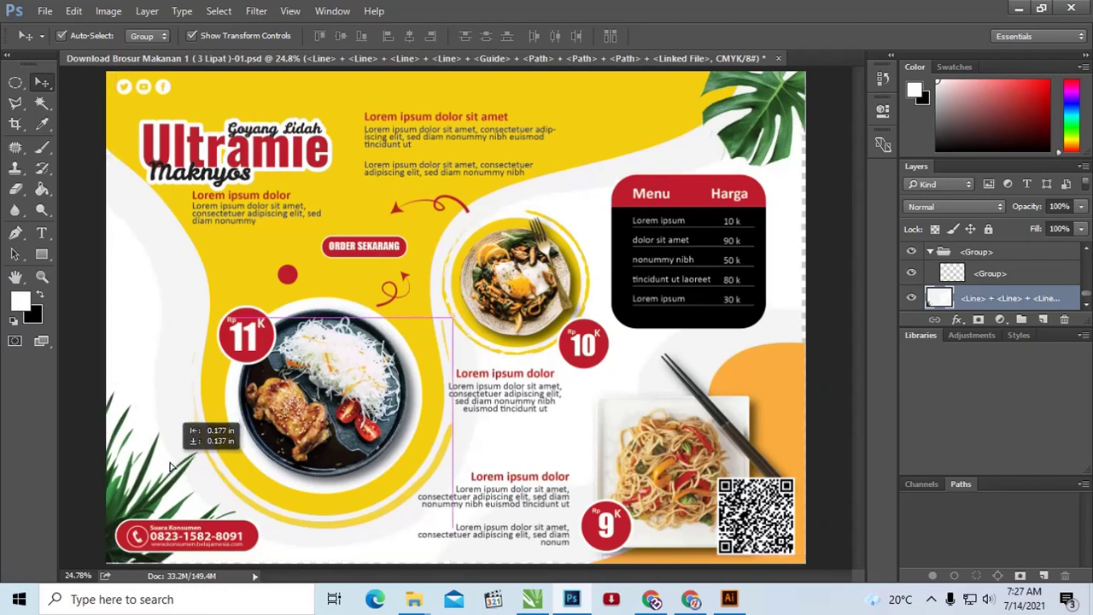
drag(171, 466, 169, 468)
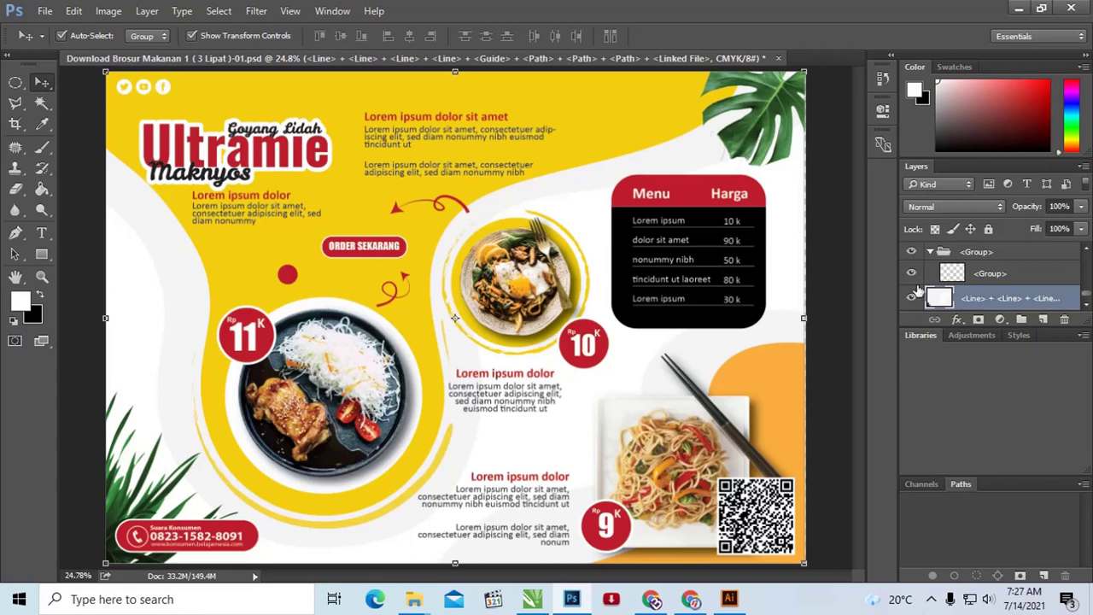
drag(917, 166, 764, 130)
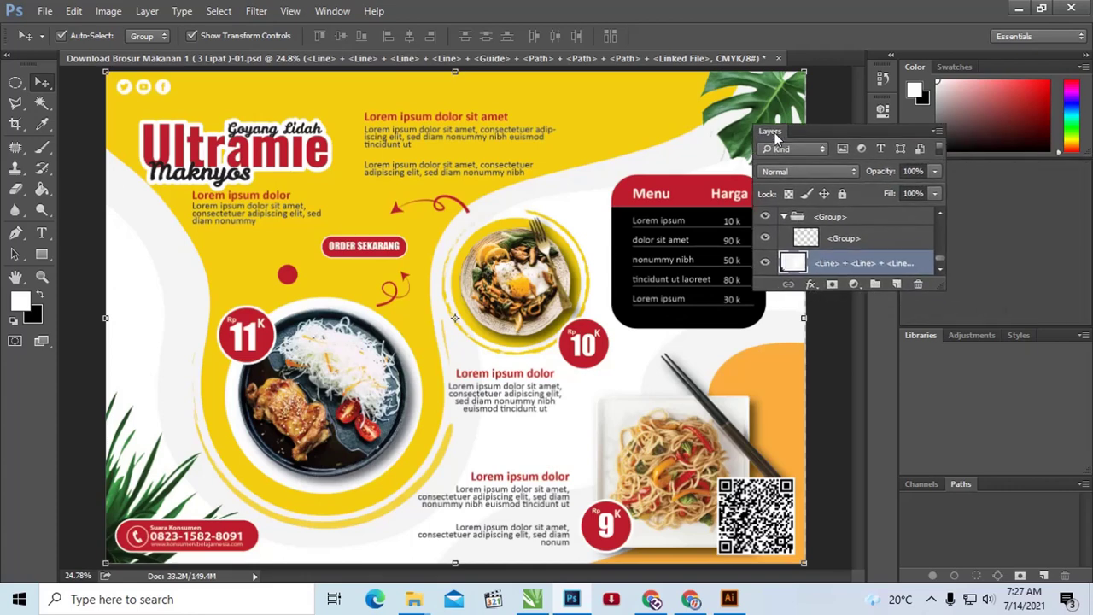
click(693, 250)
click(674, 241)
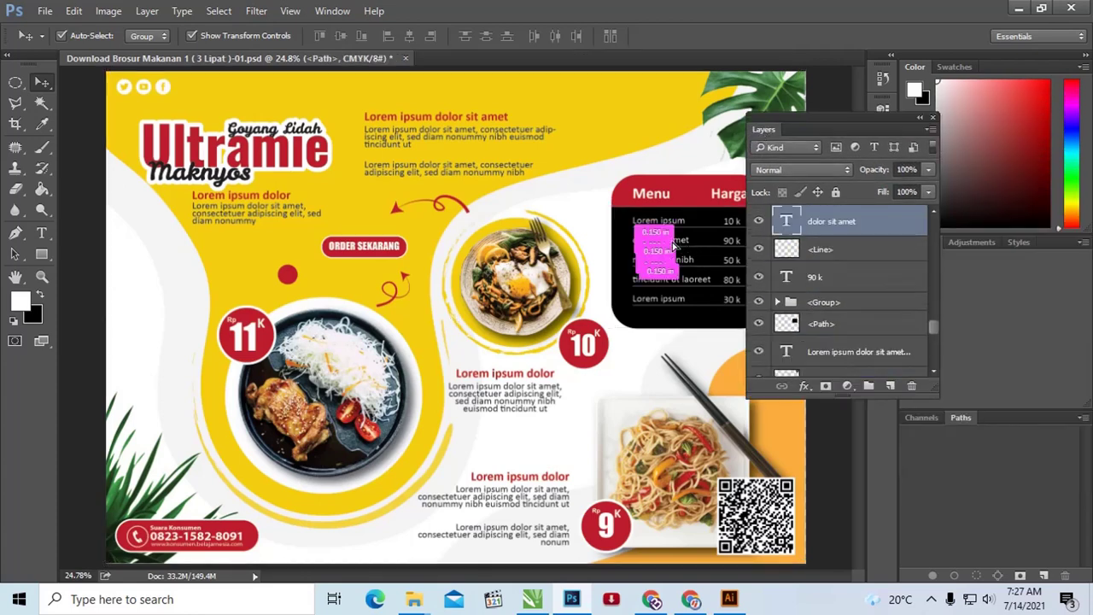
double_click(682, 242)
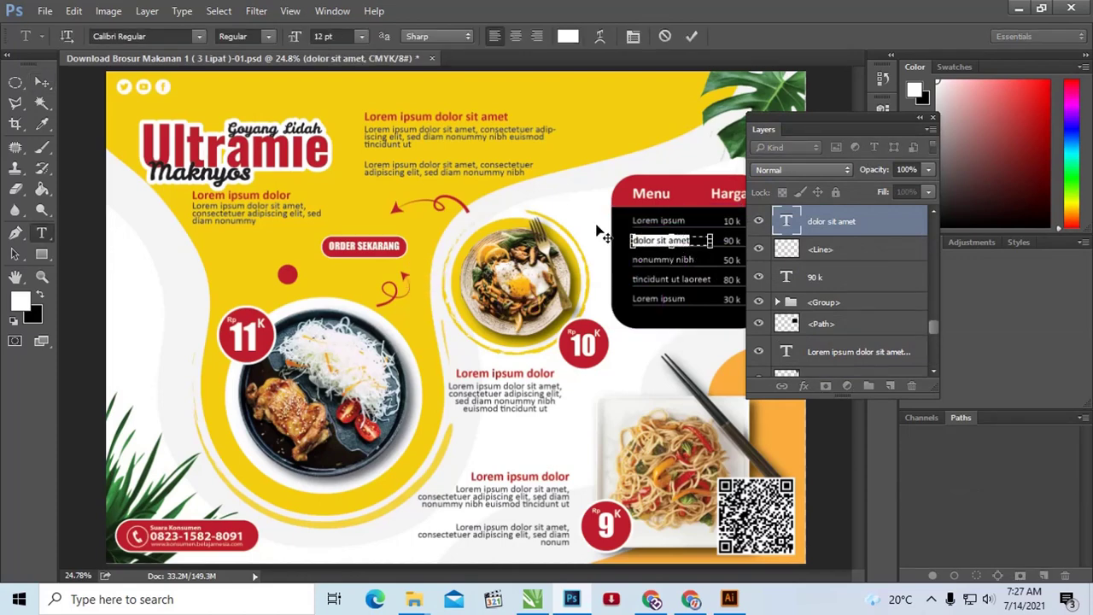
click(42, 82)
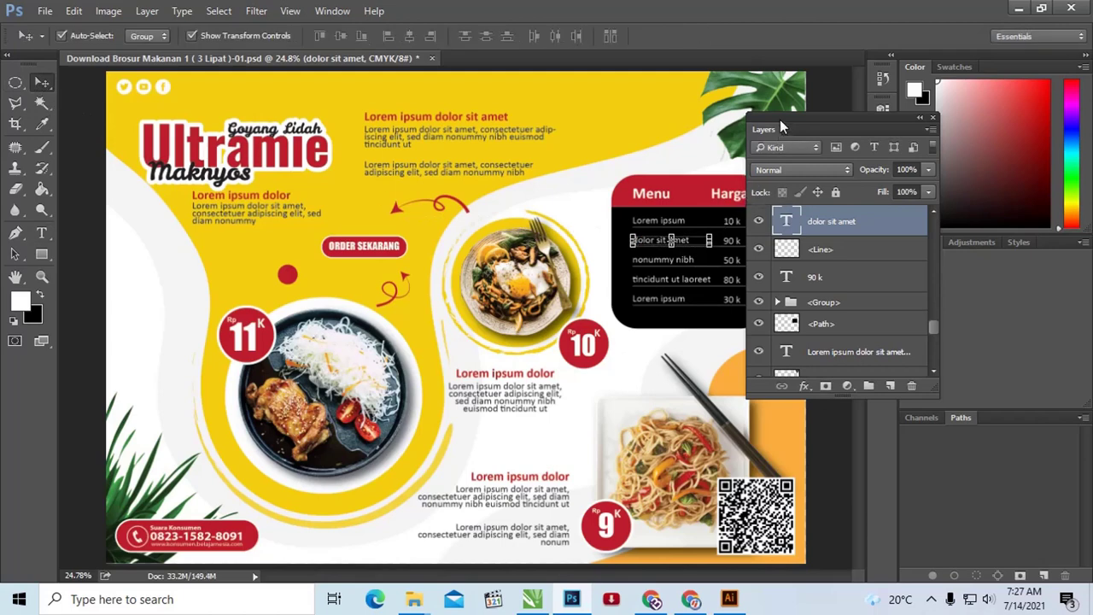
drag(781, 122, 810, 133)
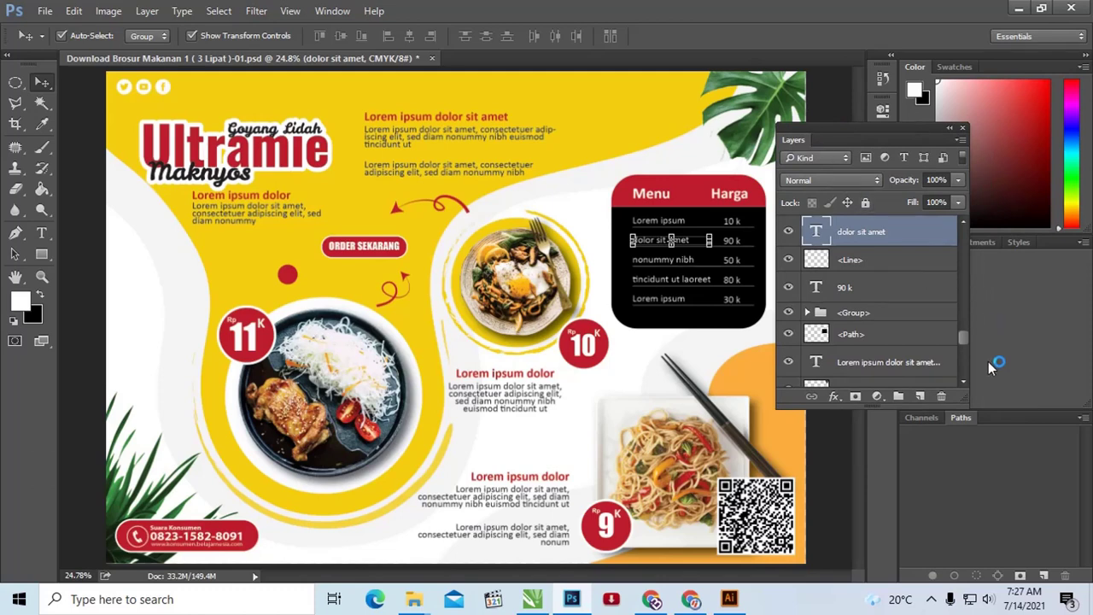
drag(969, 342, 954, 228)
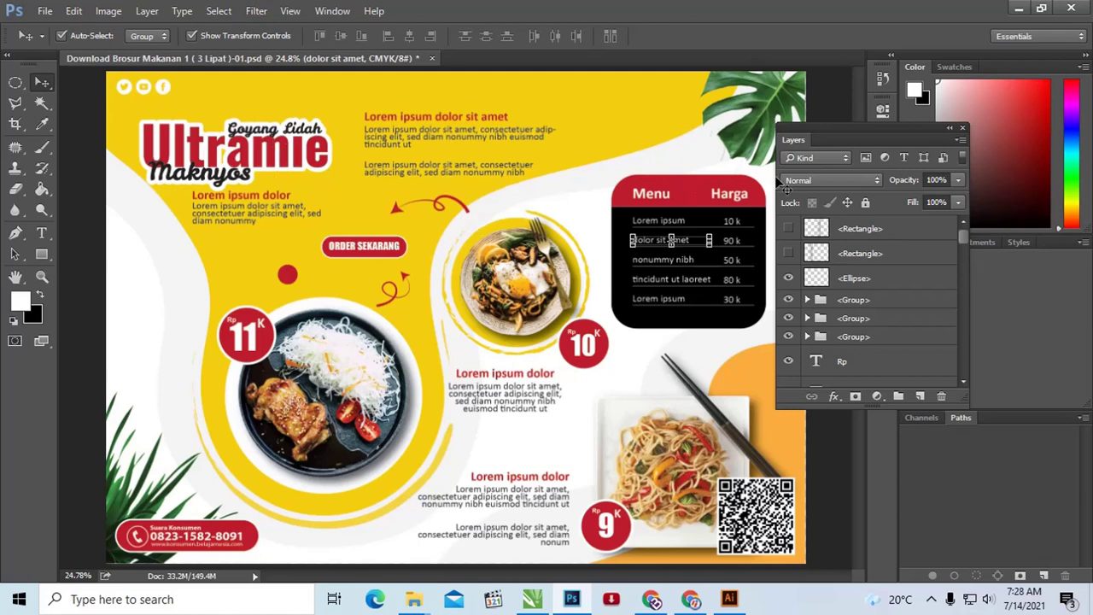
drag(817, 133, 826, 145)
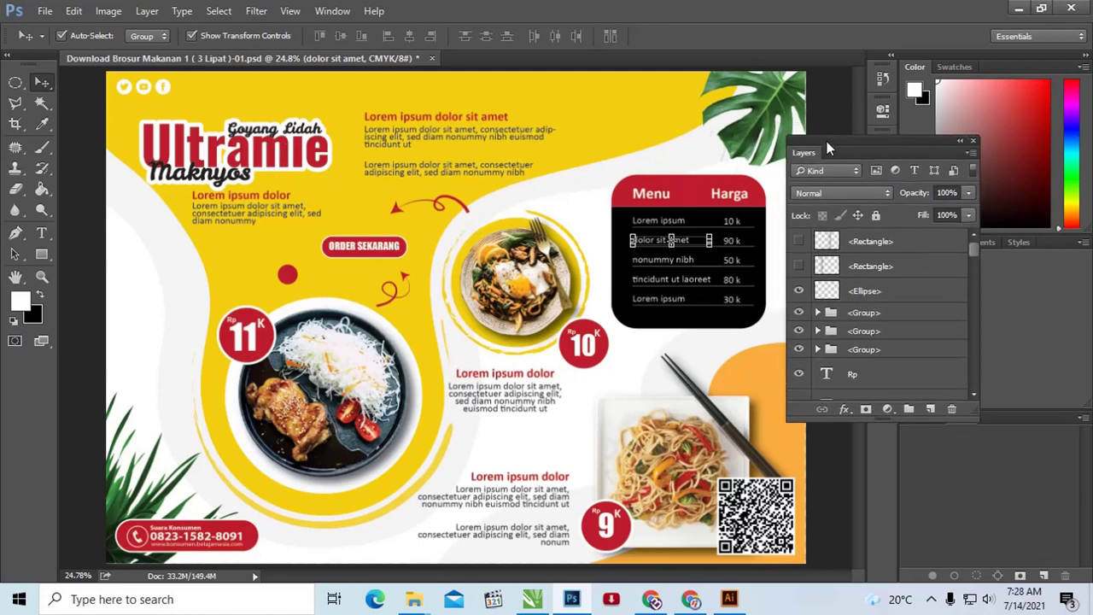
Add a Hue/Saturation adjustment layer and dock its settings beside the layers
click(887, 410)
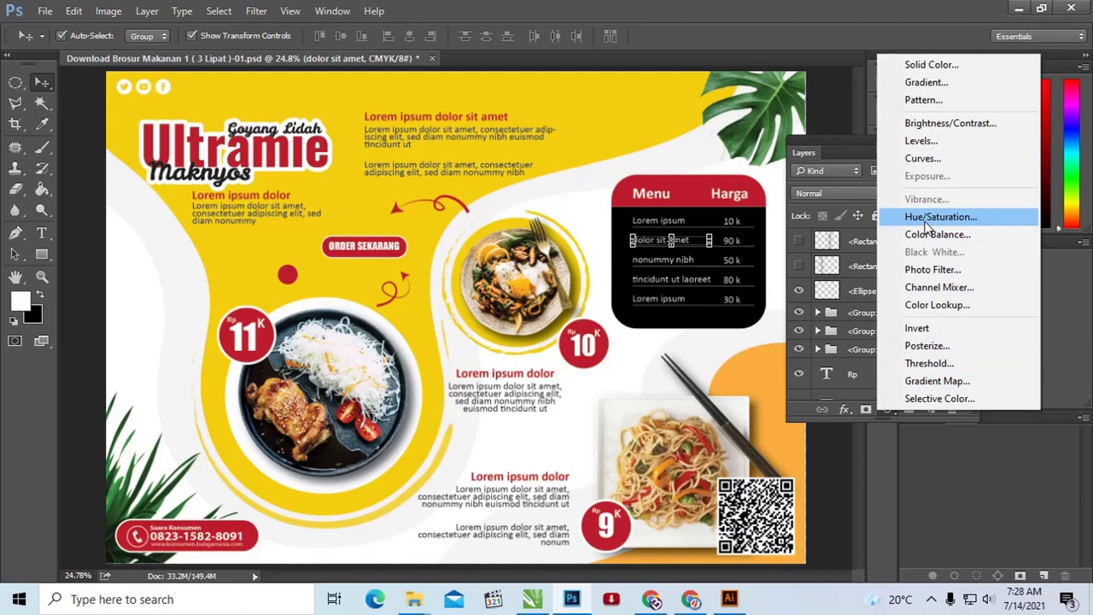
click(926, 224)
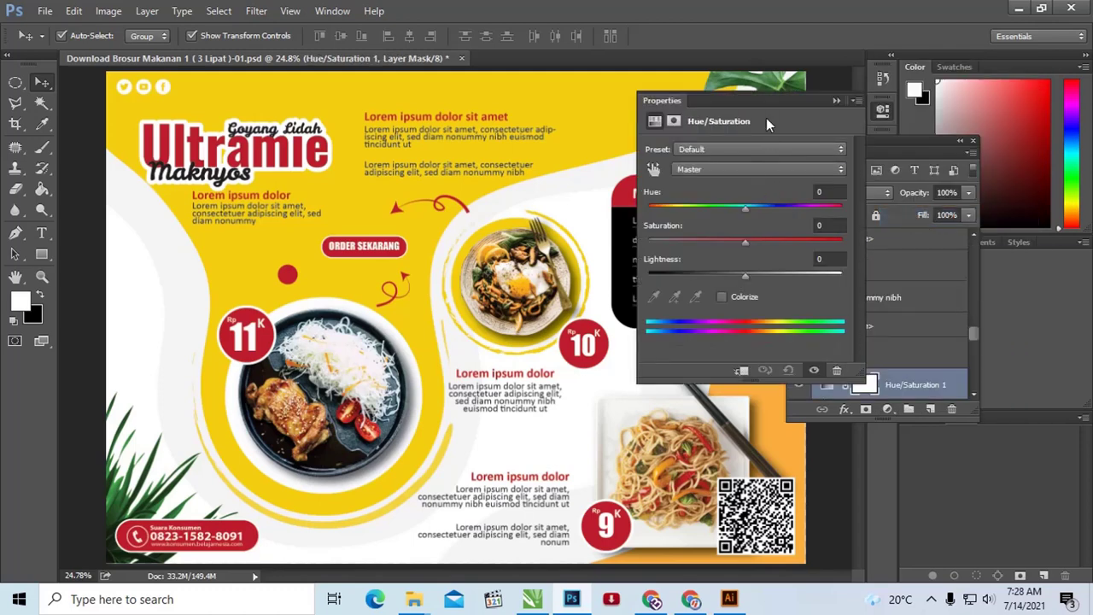
drag(763, 124, 1046, 236)
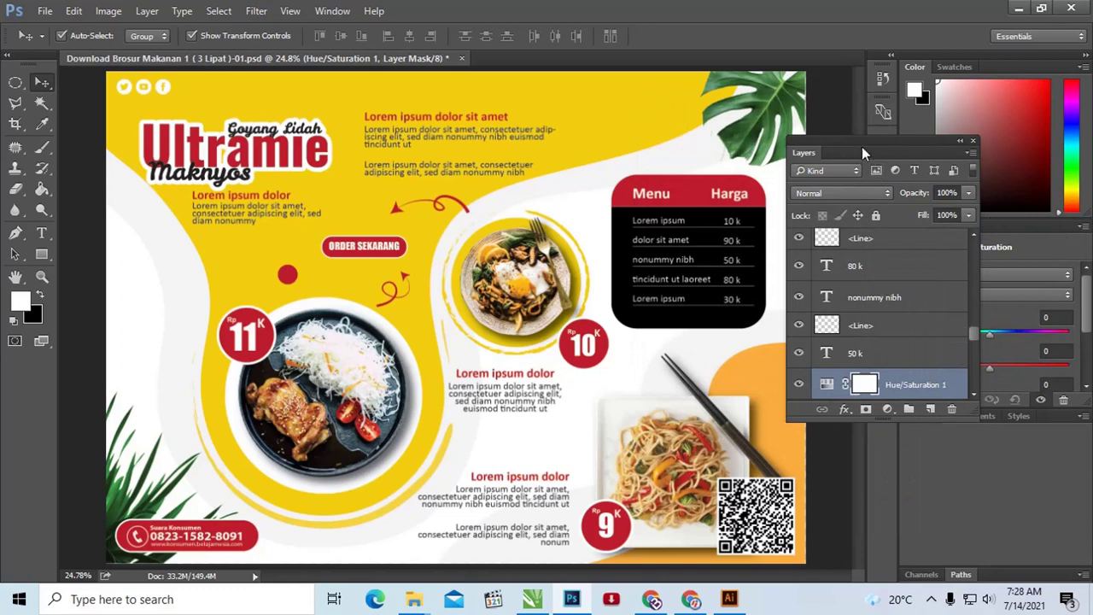
mouse_move(862, 147)
mouse_down()
mouse_move(833, 136)
mouse_move(807, 94)
mouse_up()
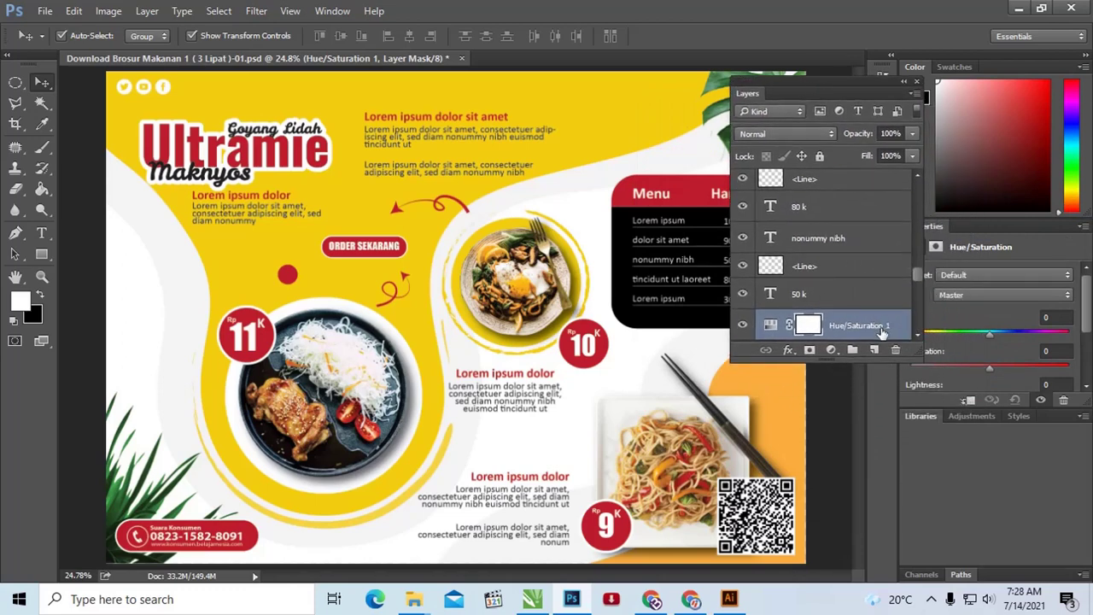
scroll(854, 321, down, 2)
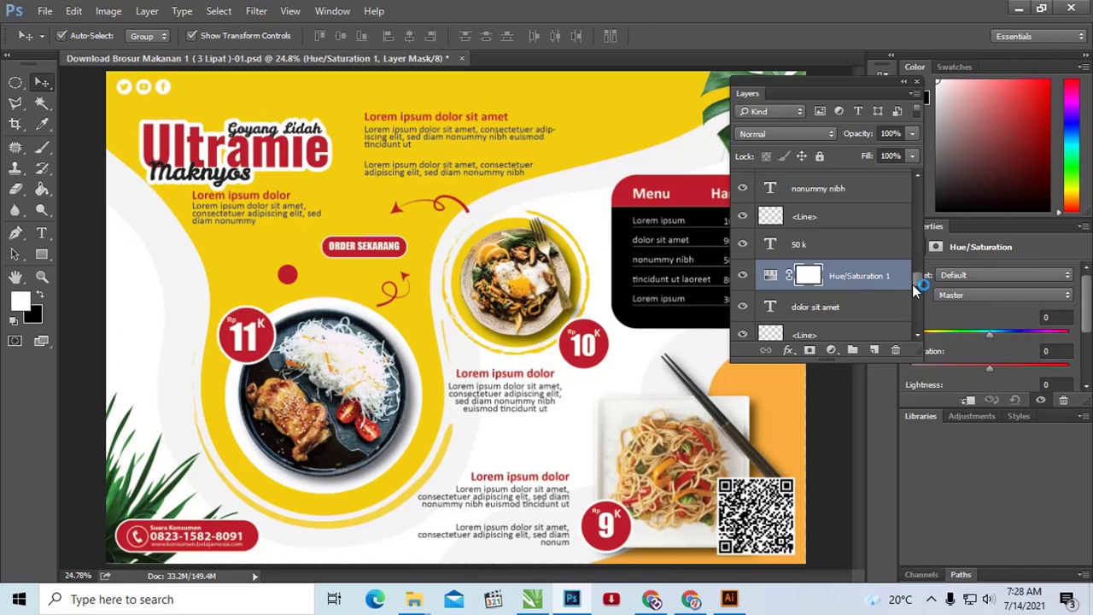
mouse_move(916, 280)
mouse_down()
mouse_move(922, 304)
mouse_move(916, 290)
mouse_up()
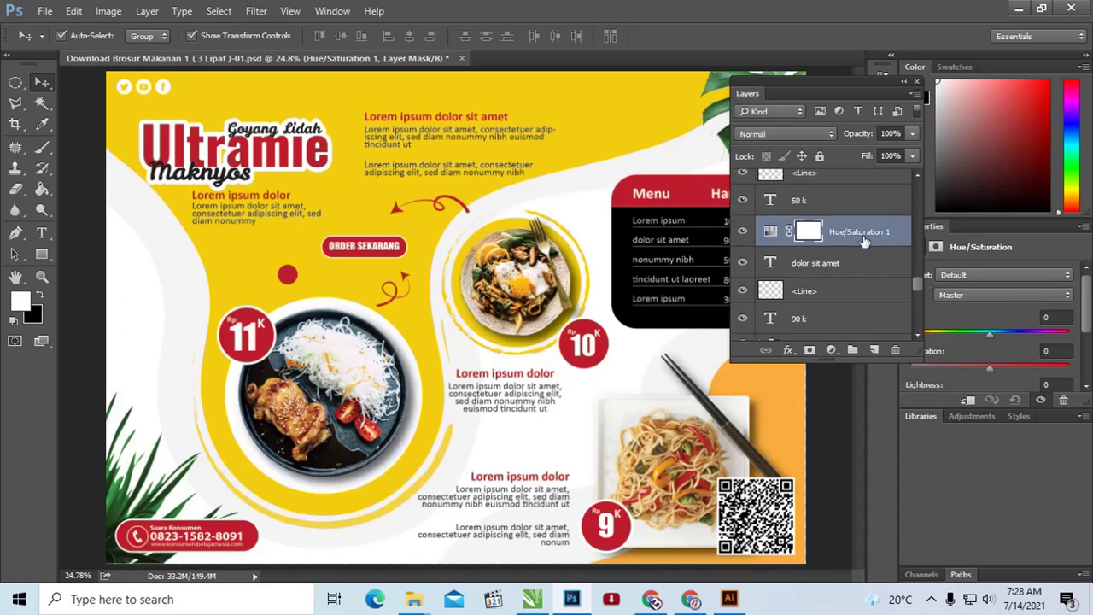
Set the Hue/Saturation hue to -1, turning the orange backdrop yellow
click(771, 232)
drag(939, 237, 732, 278)
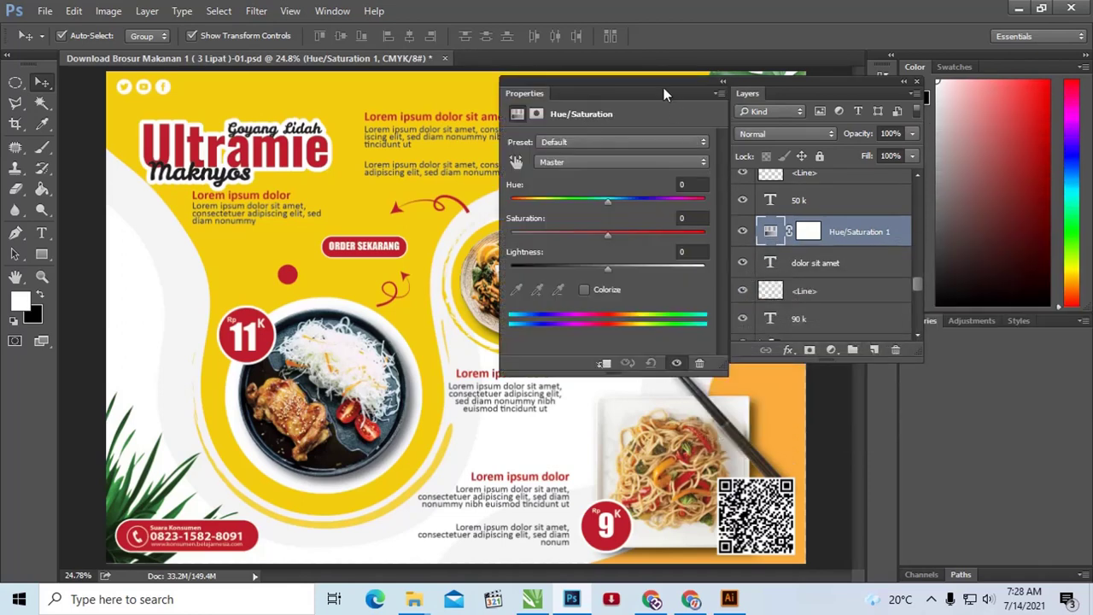
mouse_move(666, 94)
mouse_down()
mouse_move(842, 132)
mouse_move(930, 243)
mouse_move(854, 223)
mouse_move(987, 161)
mouse_up()
click(845, 187)
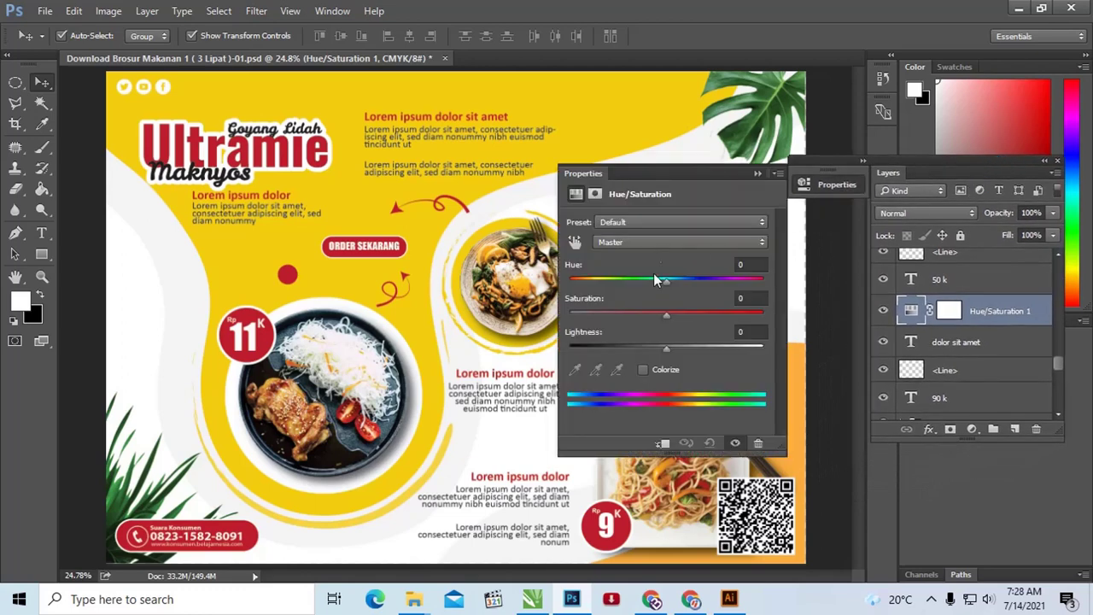
mouse_move(665, 280)
mouse_down()
mouse_move(682, 279)
mouse_move(619, 279)
mouse_move(679, 278)
mouse_move(663, 280)
mouse_up()
click(974, 343)
click(982, 314)
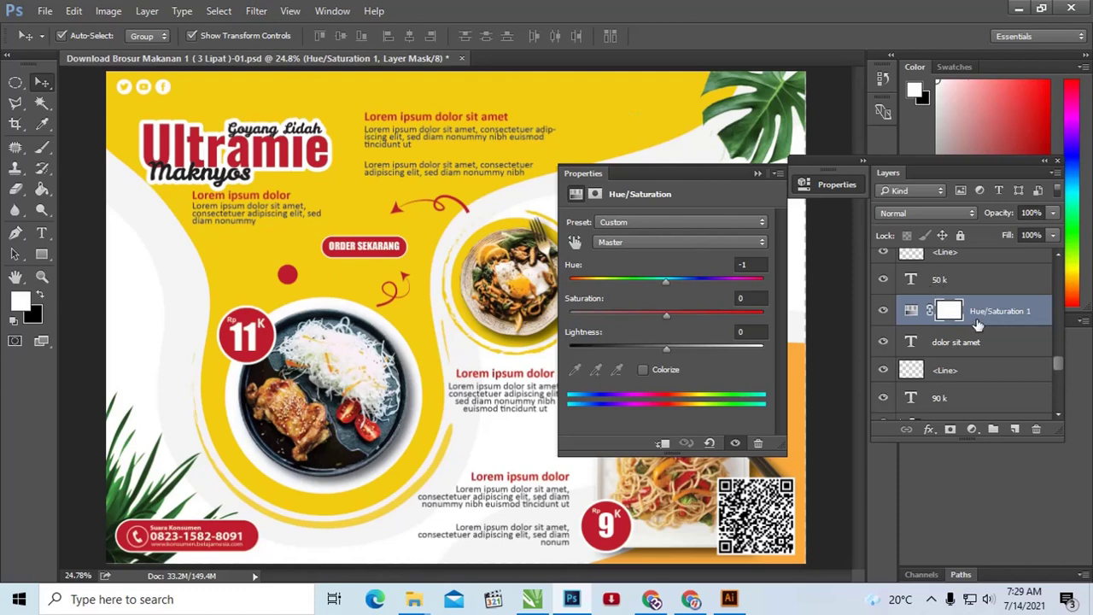
Click through the plate, text and Hue/Saturation layers to see what each holds
click(666, 105)
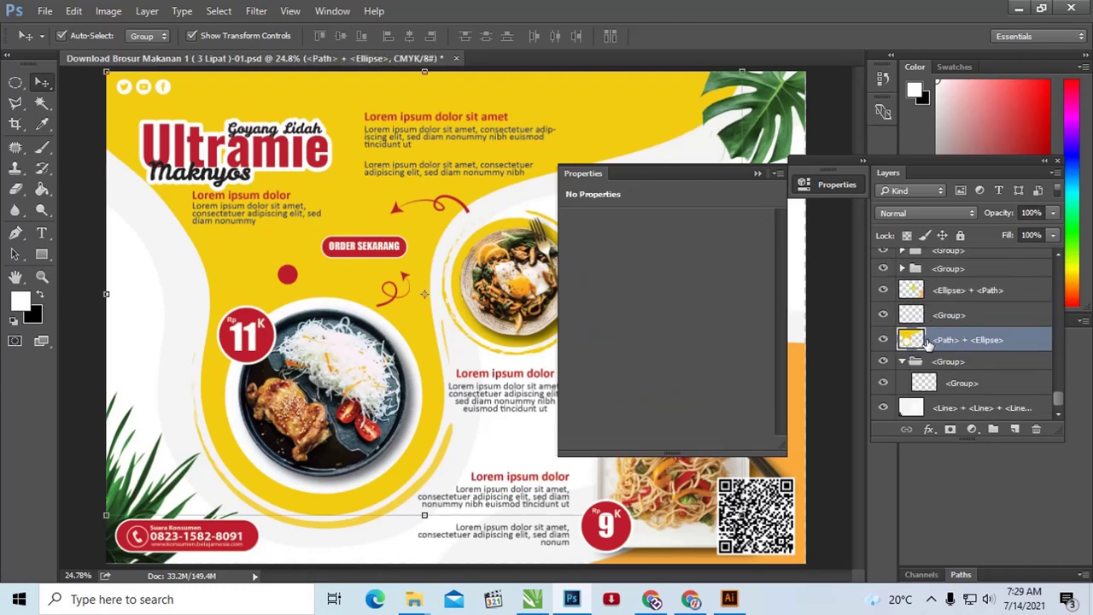
scroll(935, 324, up, 3)
scroll(942, 319, up, 3)
scroll(941, 320, up, 1)
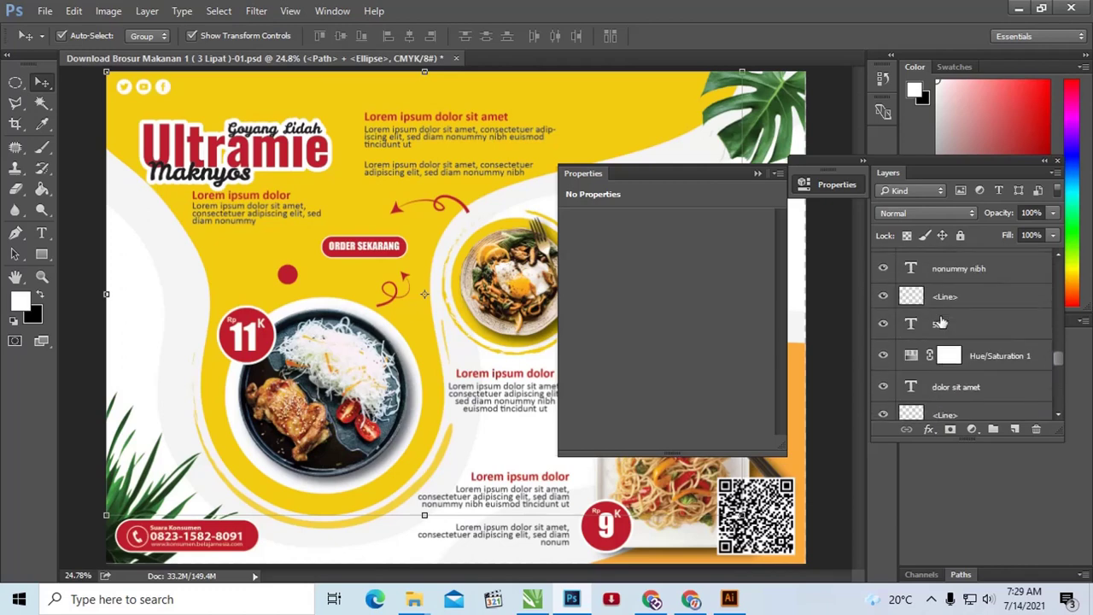
scroll(941, 320, up, 1)
scroll(947, 324, up, 1)
click(939, 331)
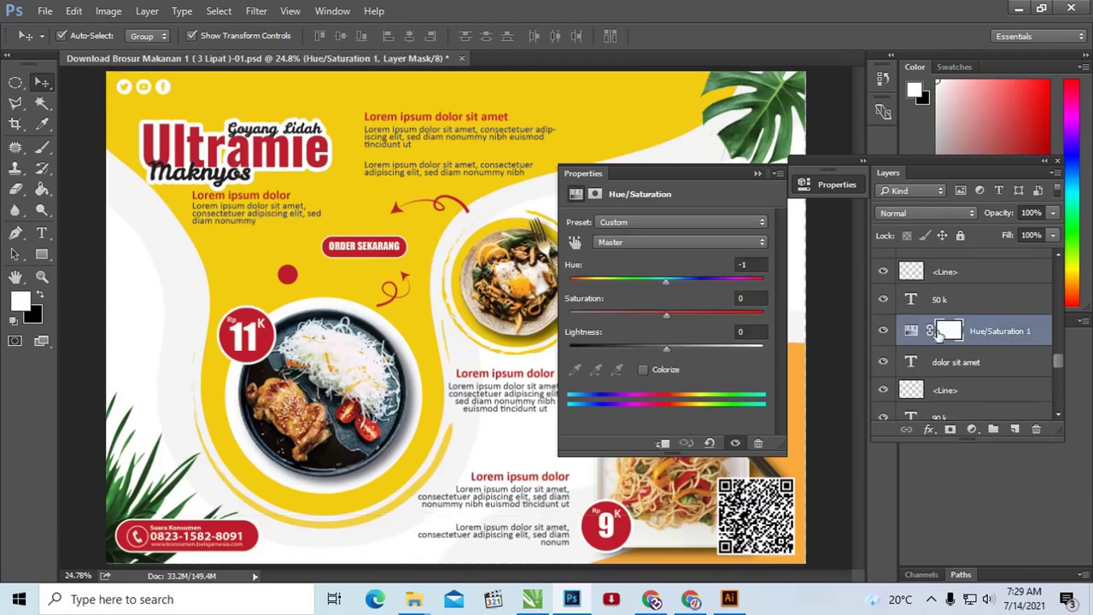
click(937, 324)
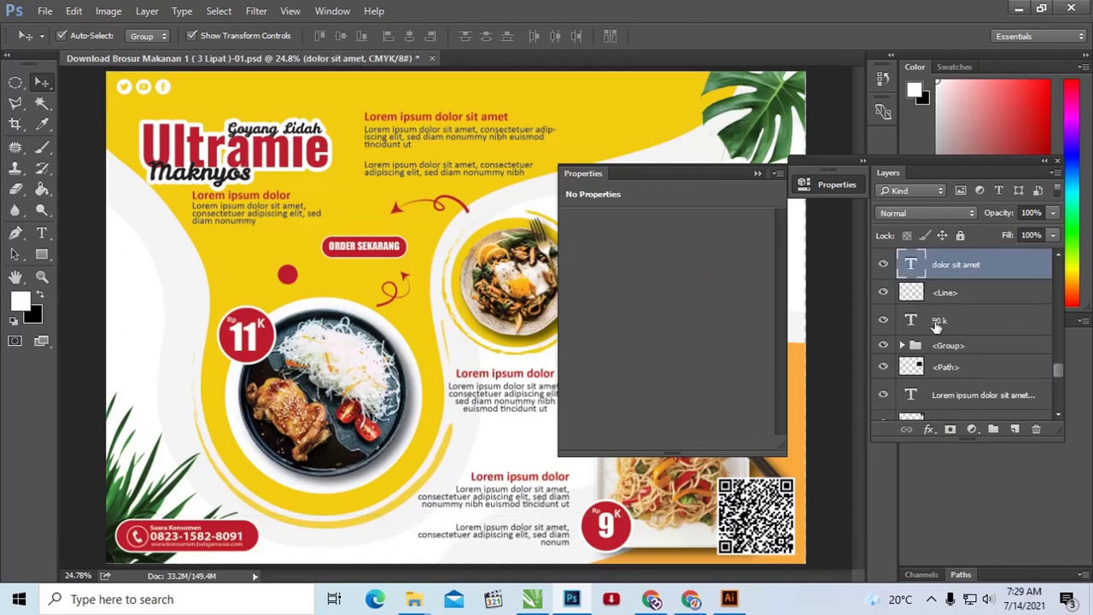
scroll(936, 324, down, 2)
scroll(937, 341, down, 3)
scroll(937, 345, down, 2)
scroll(956, 343, down, 2)
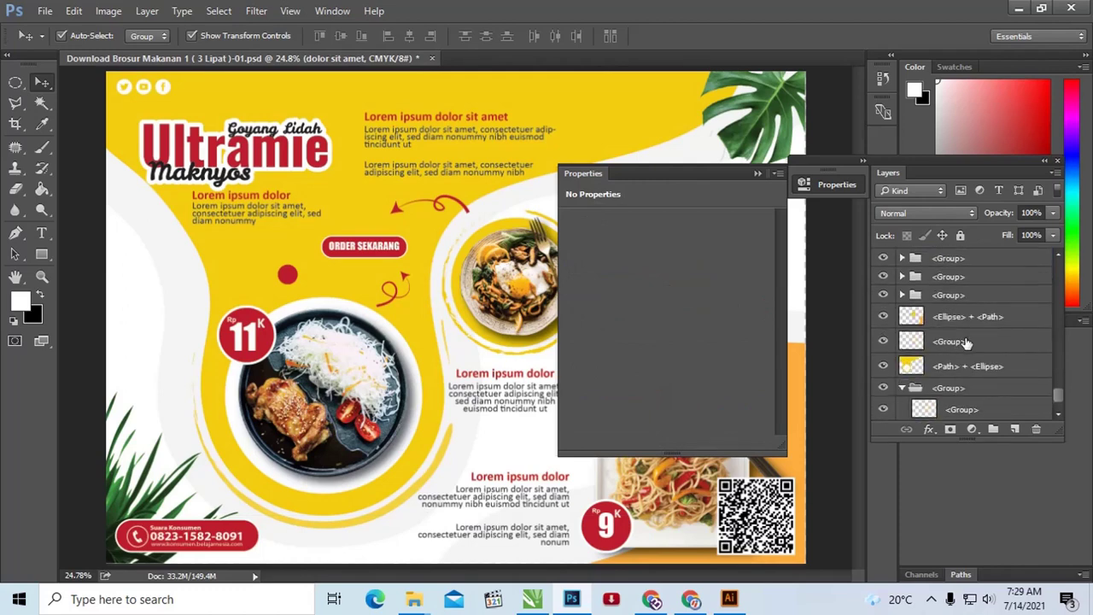
click(951, 318)
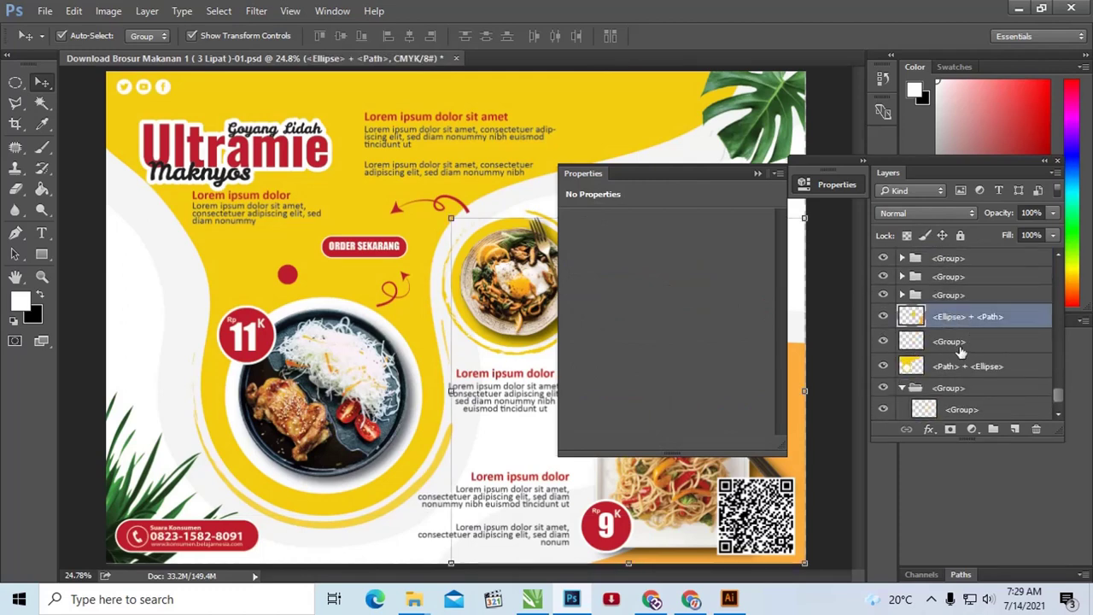
click(950, 373)
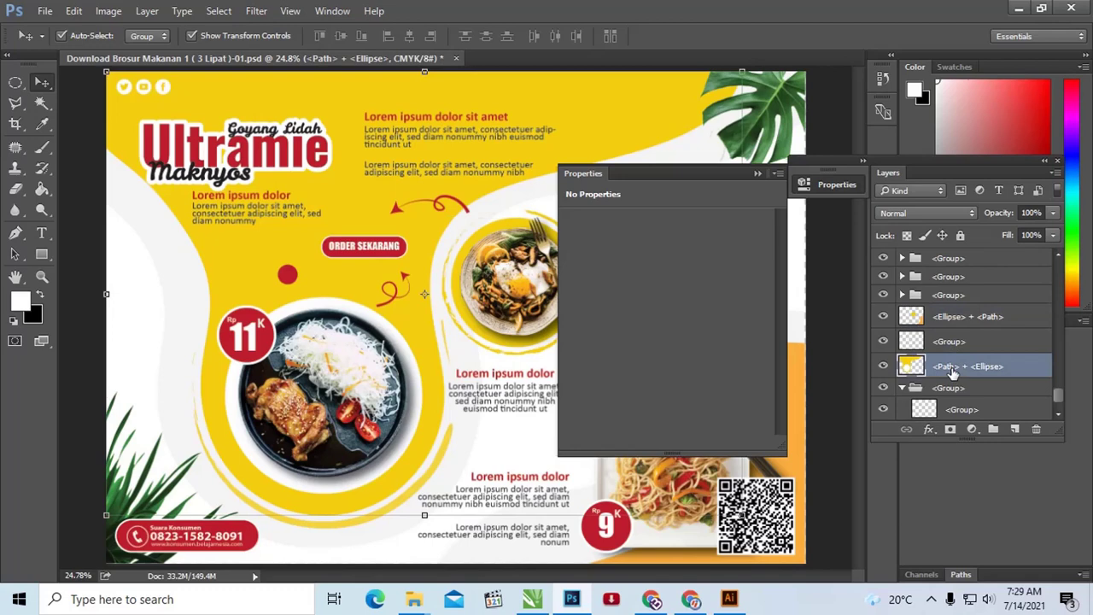
click(966, 318)
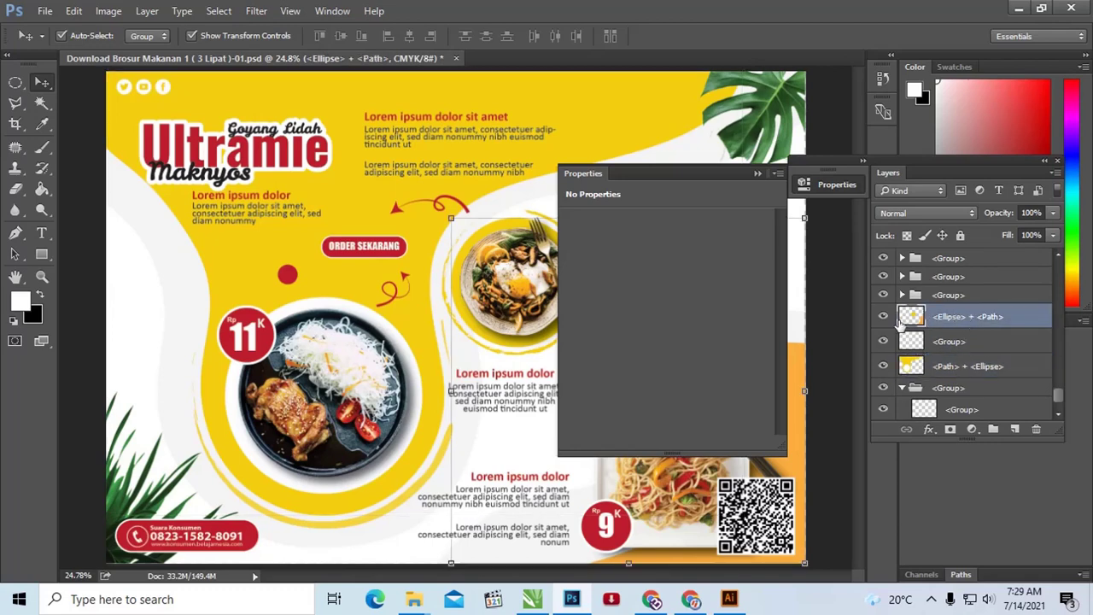
Close the Hue/Saturation settings and toggle plate, swirl and background layers to identify them
click(773, 175)
click(813, 177)
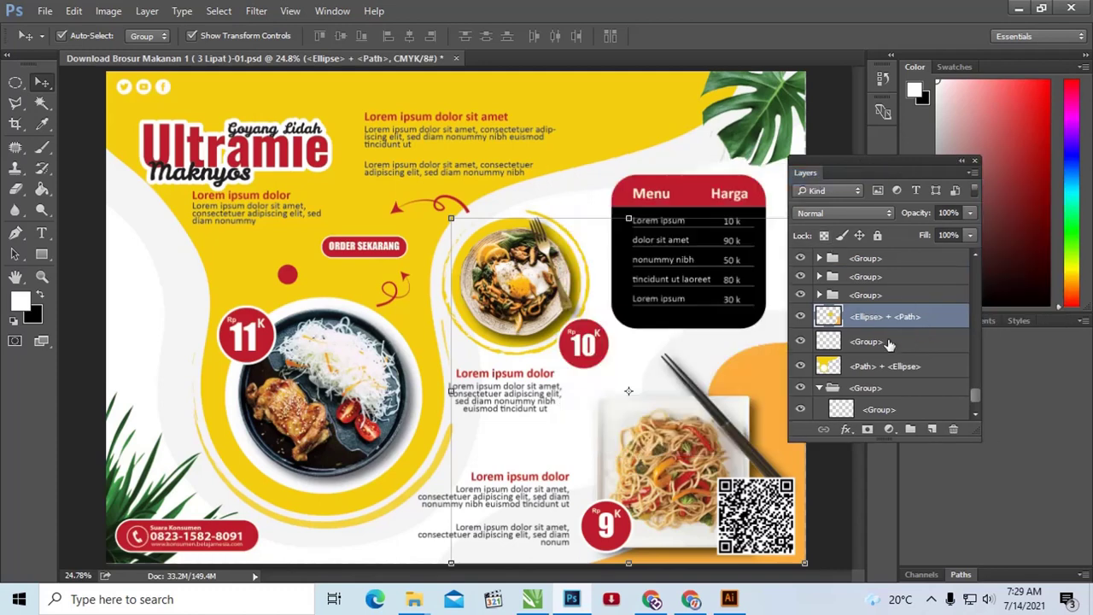
drag(860, 167, 878, 167)
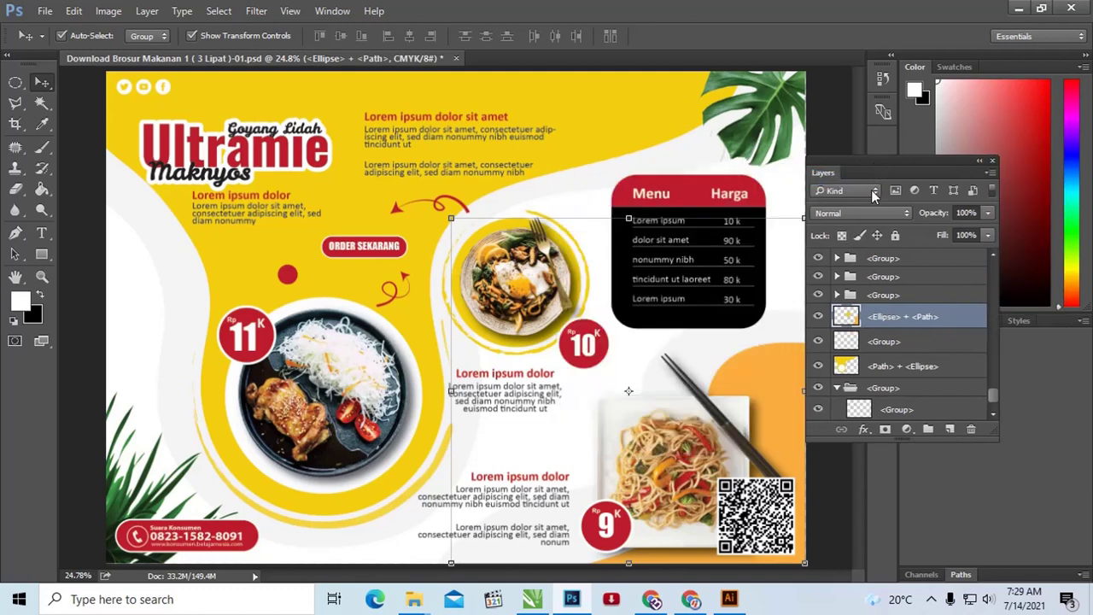
click(818, 317)
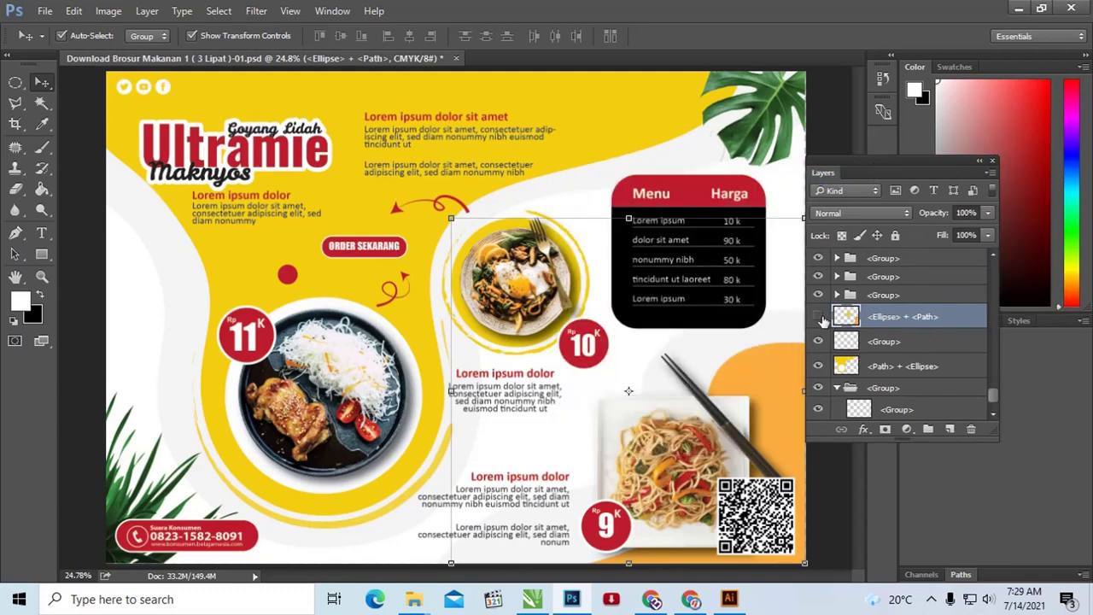
click(820, 317)
click(821, 341)
click(819, 342)
click(818, 367)
click(818, 366)
scroll(905, 367, down, 1)
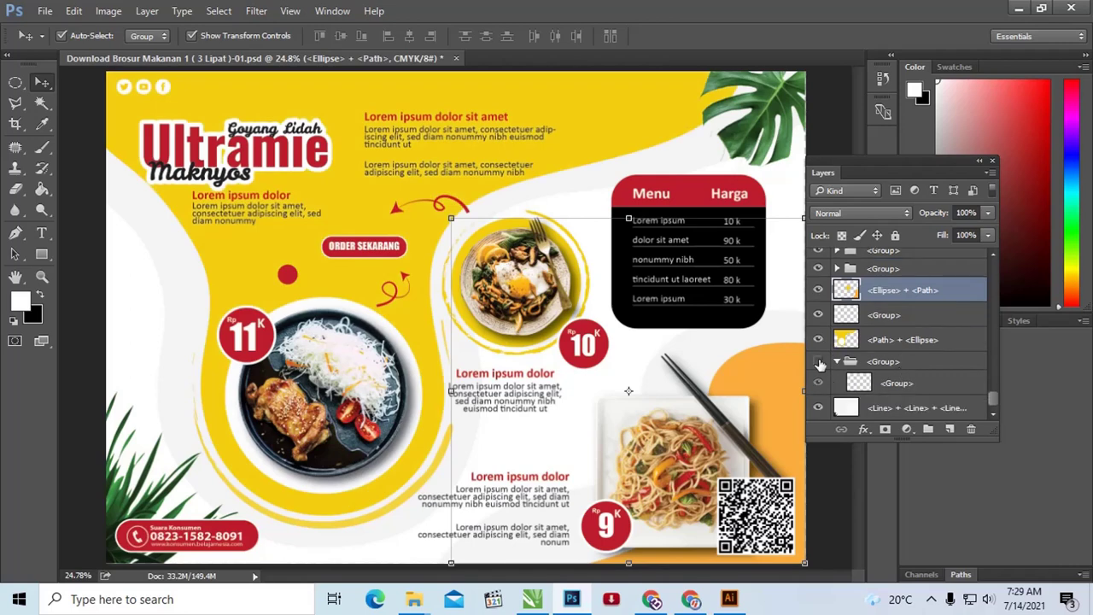
click(818, 362)
click(819, 363)
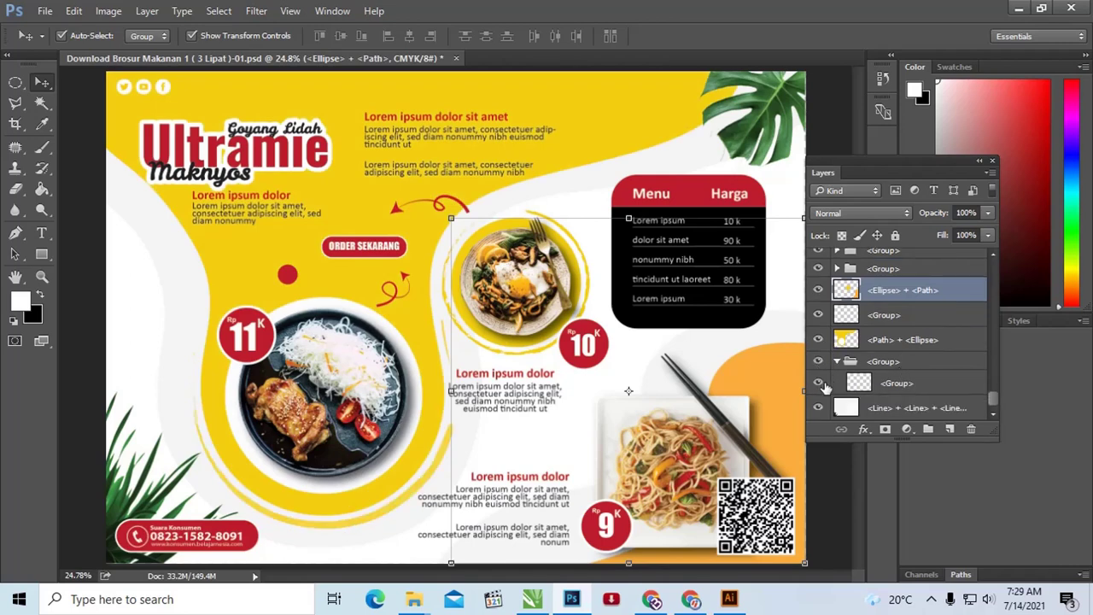
Select the layers from the lower-left plate group down to the <Ellipse> + <Path> layer
click(904, 383)
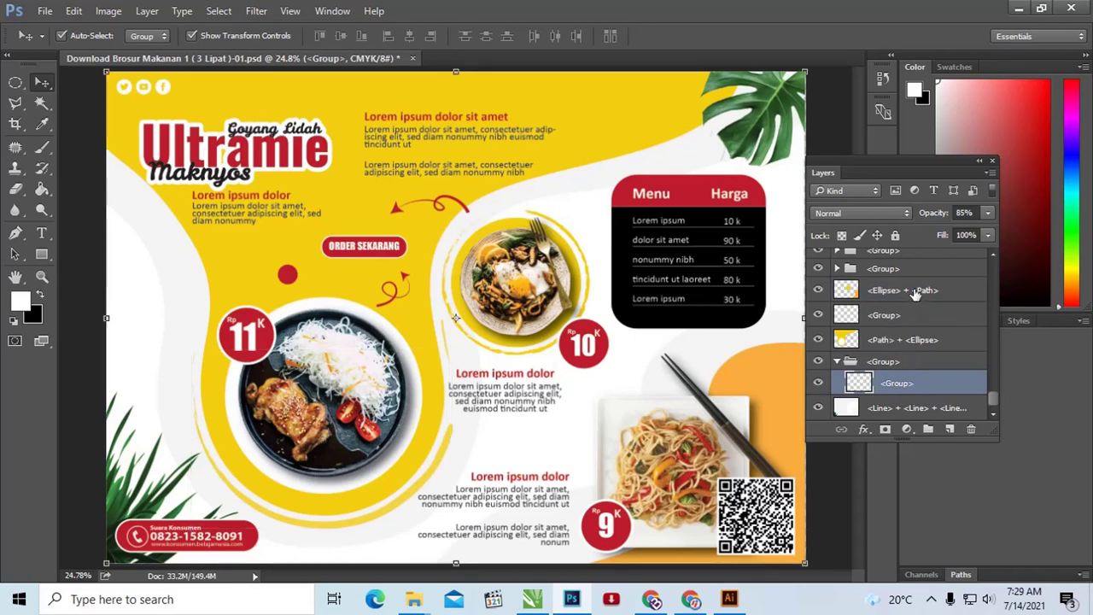
shift+click(913, 292)
click(909, 339)
click(914, 387)
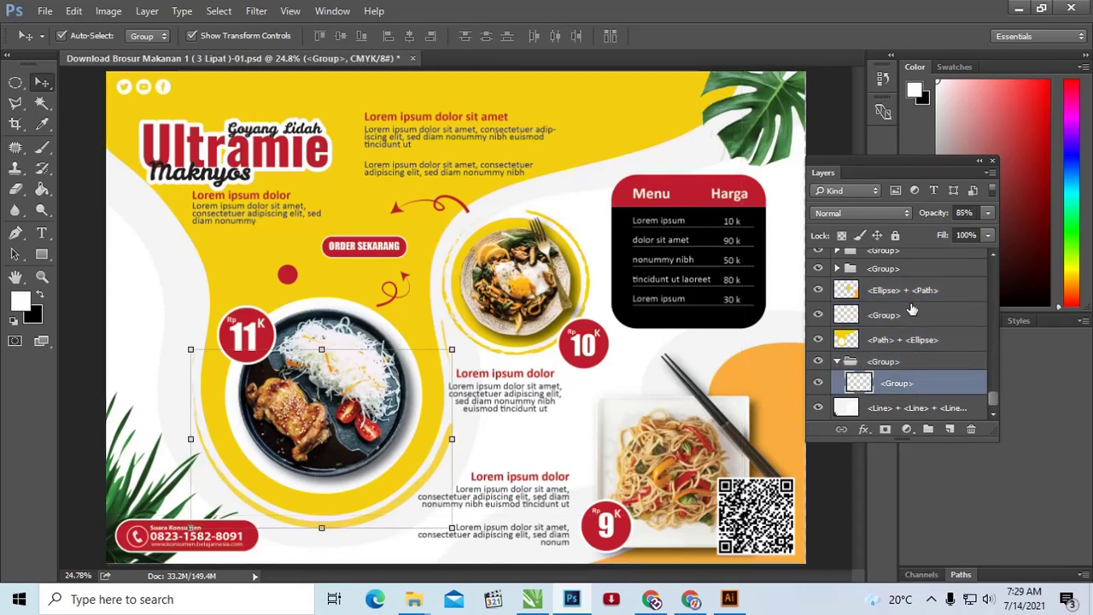
shift+click(912, 291)
click(913, 322)
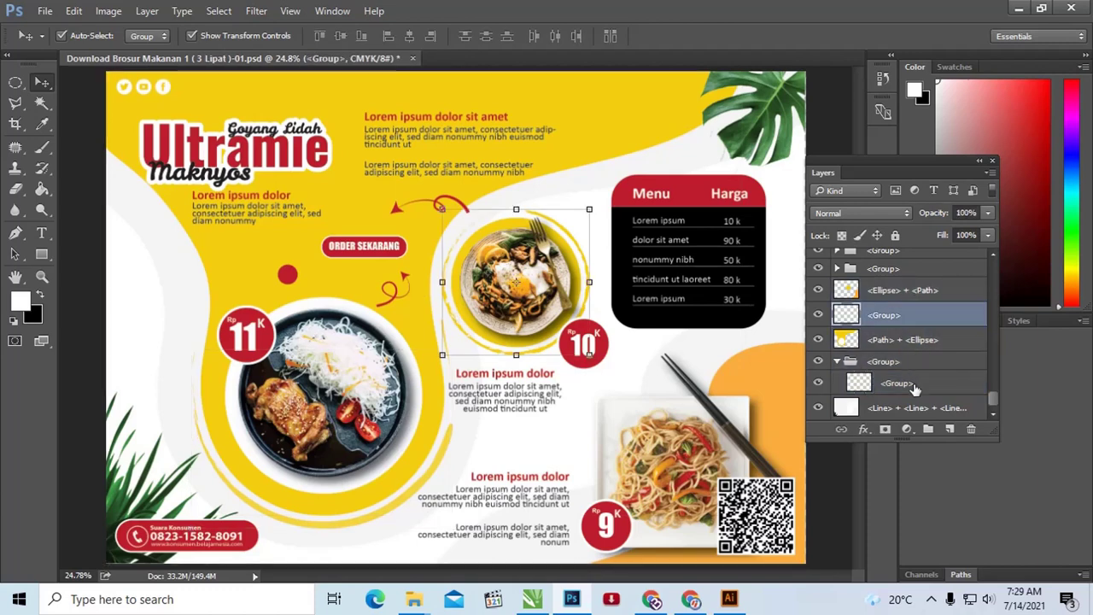
click(914, 387)
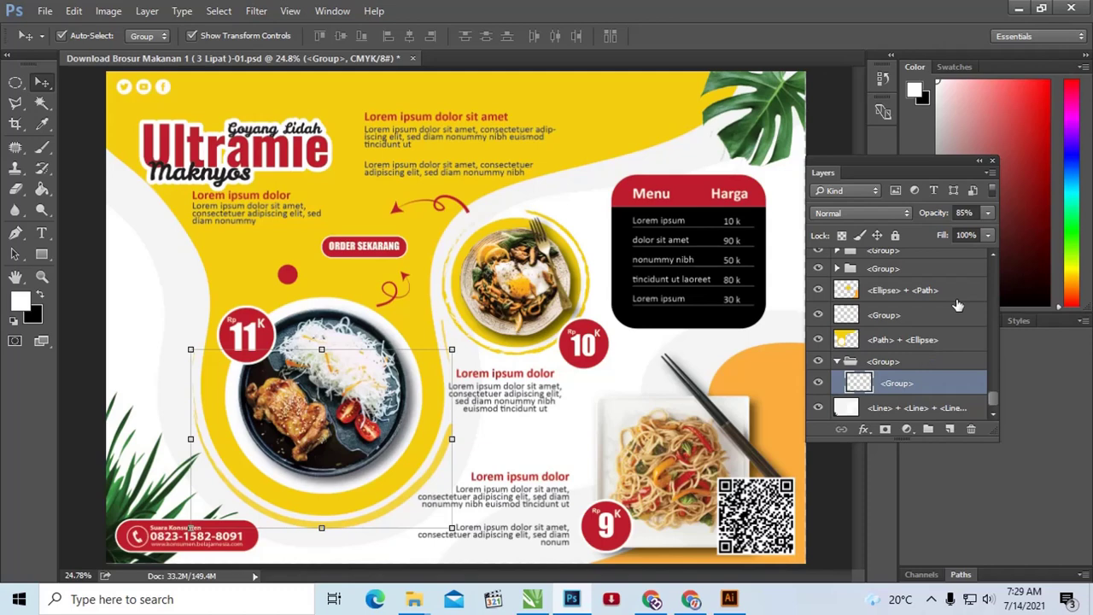
shift+click(909, 292)
Merge the selected layers into one <Ellipse> + <Path> layer and toggle its visibility to check it
right_click(910, 291)
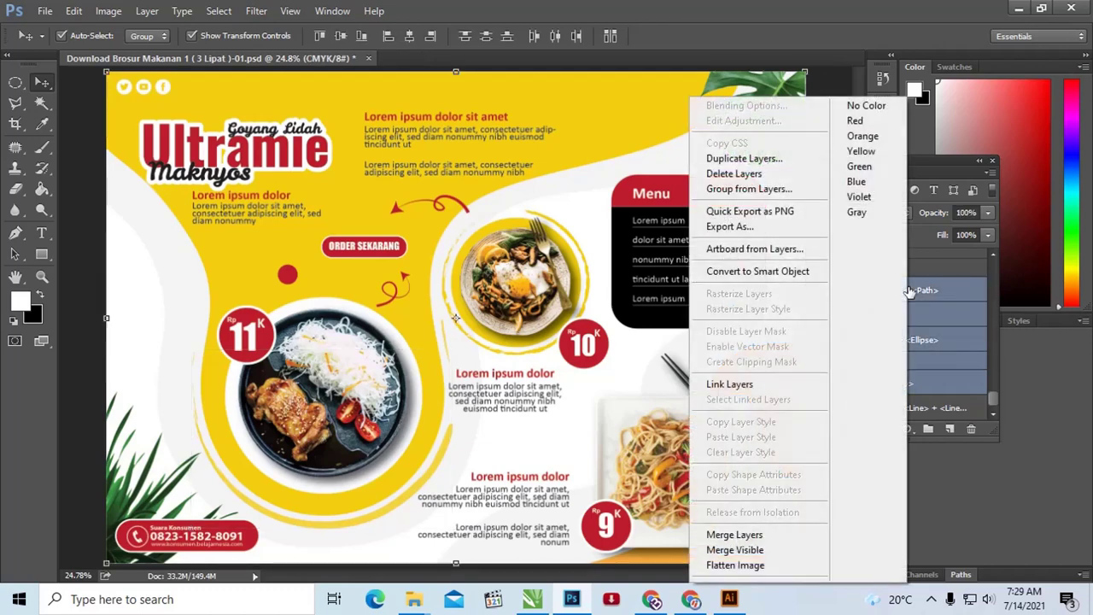
click(787, 538)
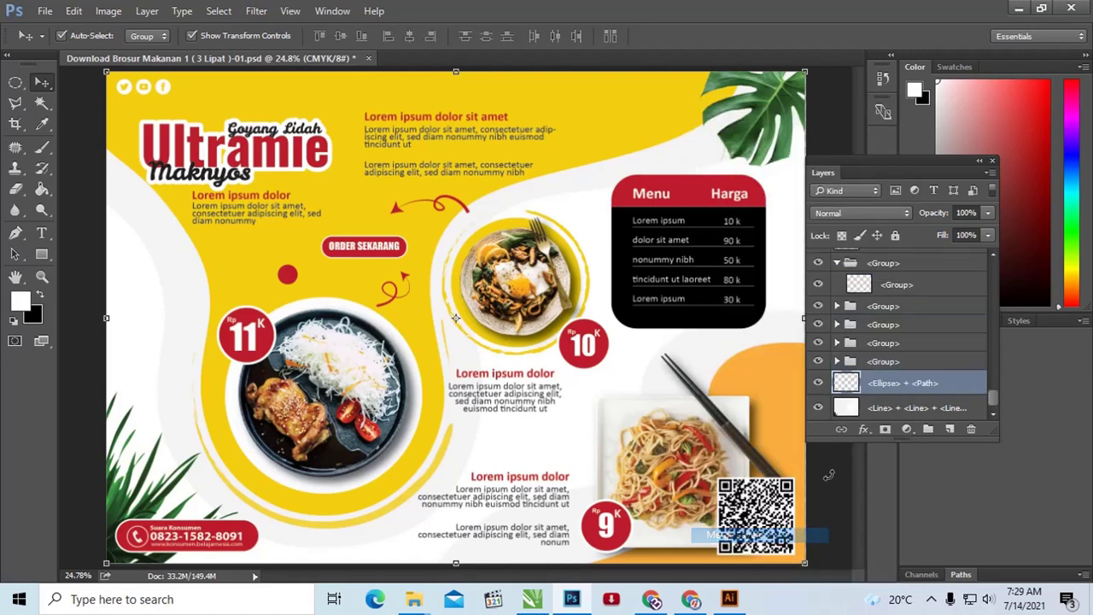
click(818, 382)
click(818, 382)
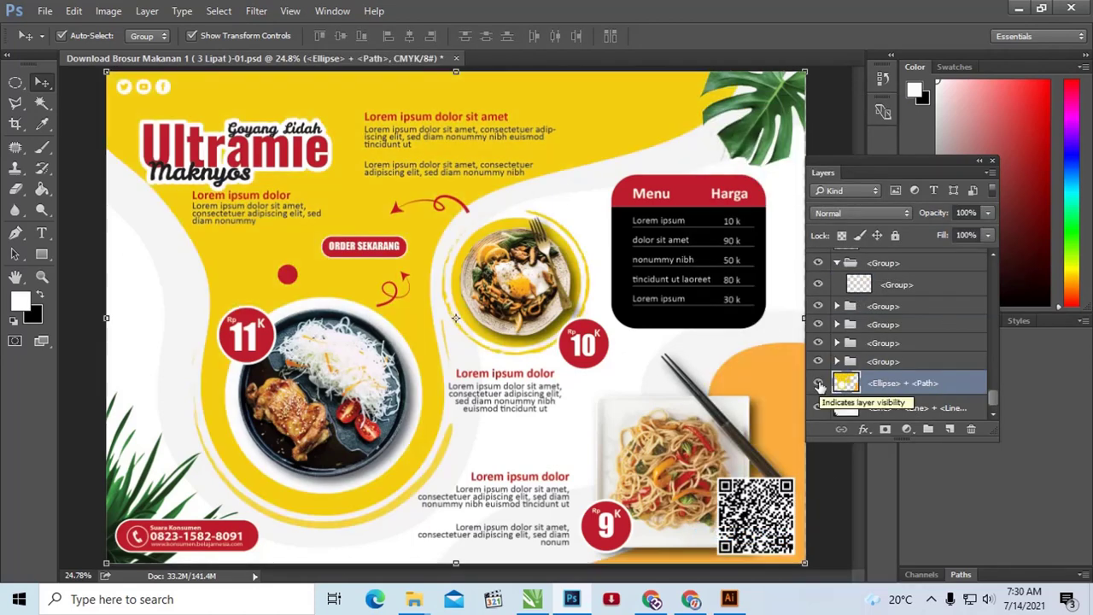
click(819, 384)
click(819, 384)
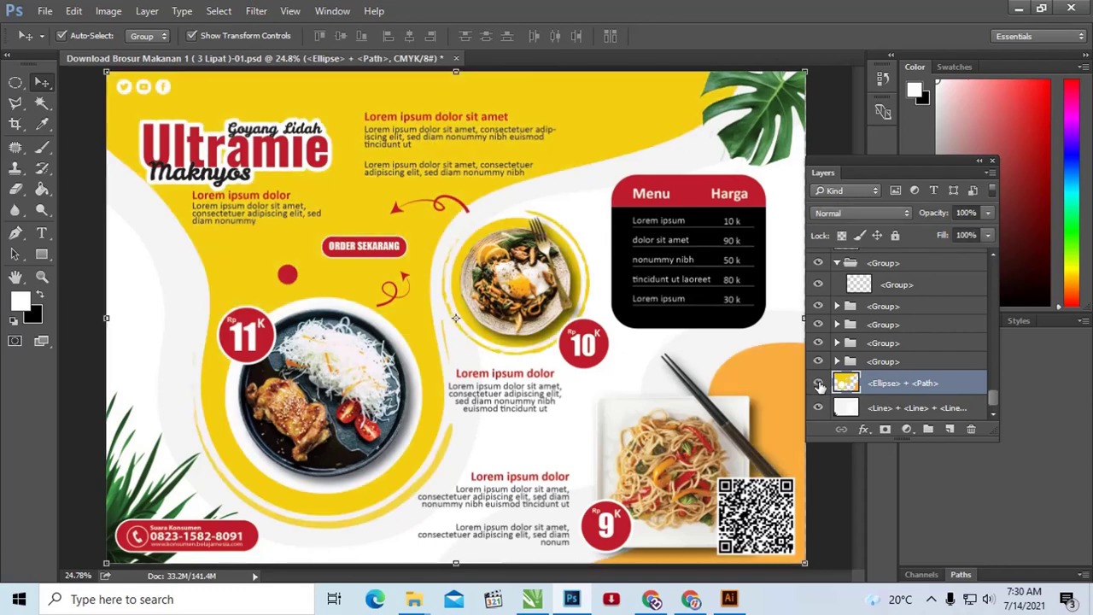
click(818, 383)
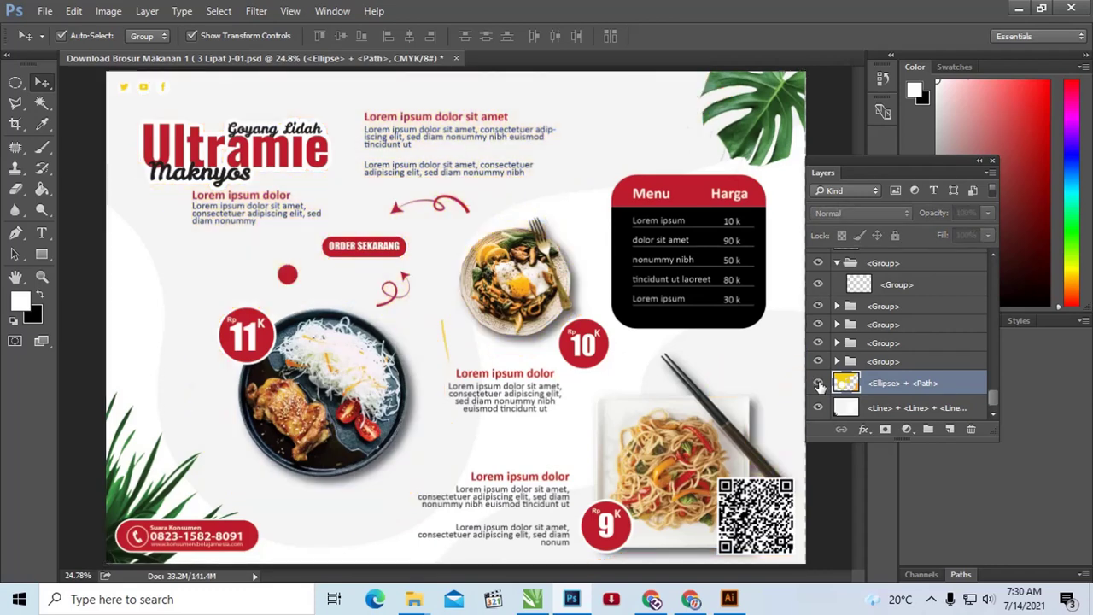
click(819, 384)
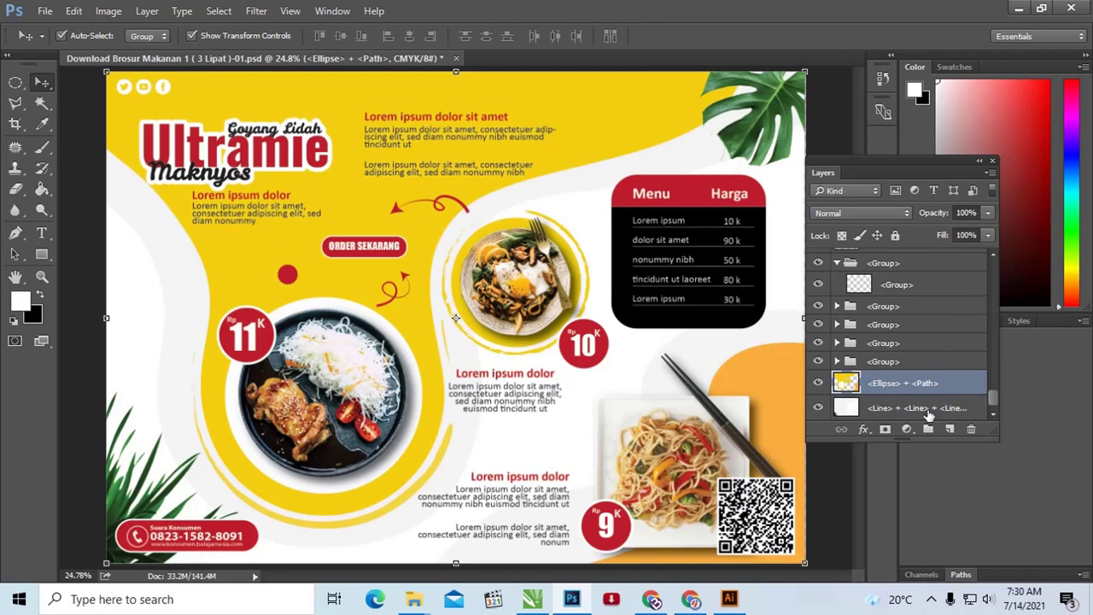
Add a Hue/Saturation adjustment and clip it to the yellow <Ellipse> + <Path> layer
click(907, 429)
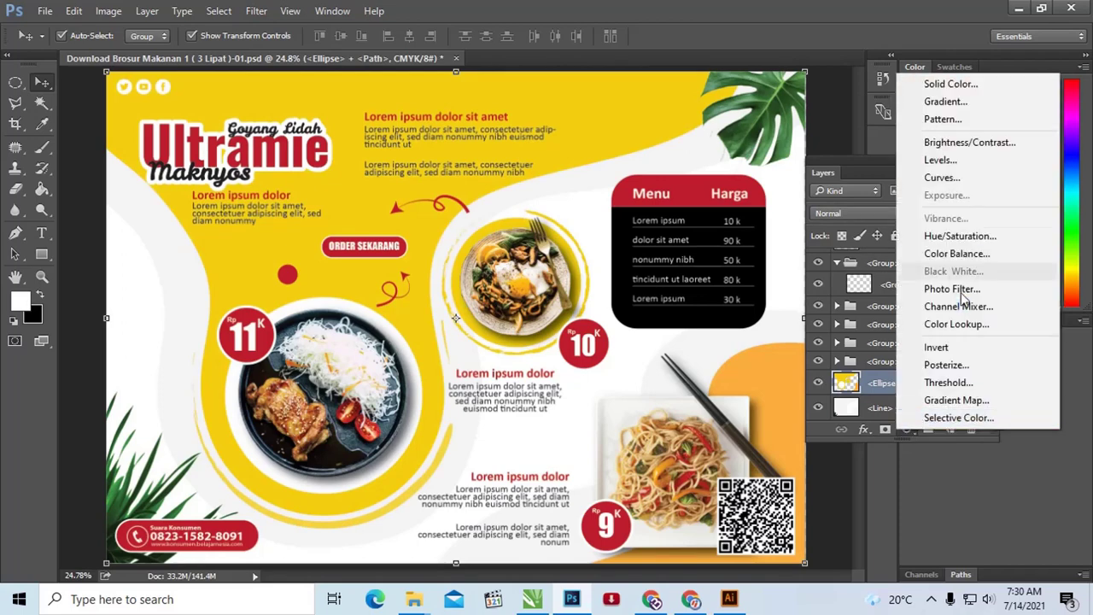
click(983, 243)
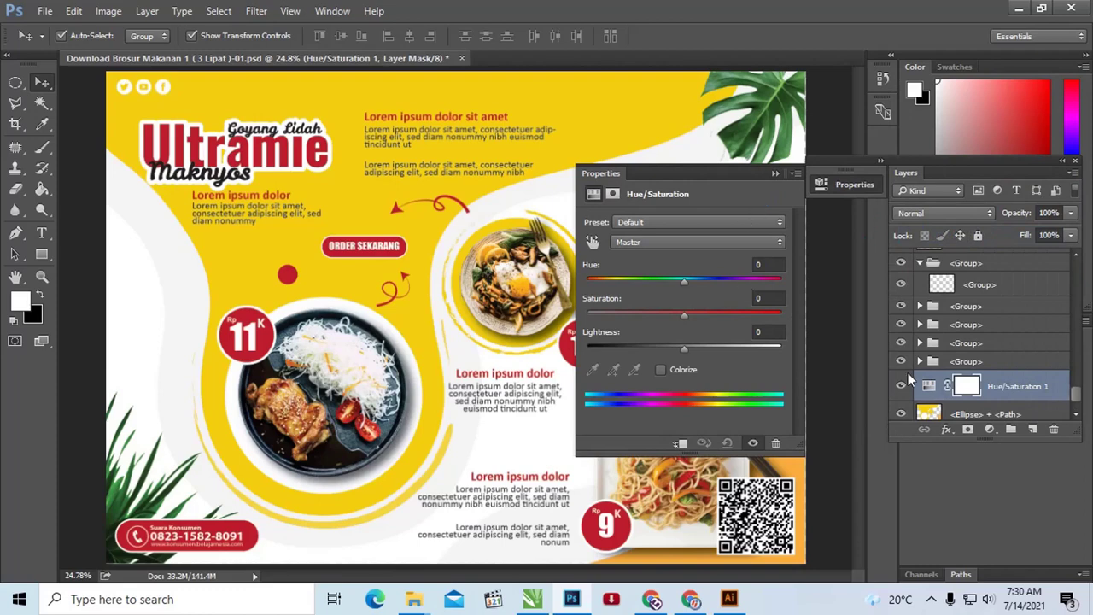
scroll(950, 376, down, 1)
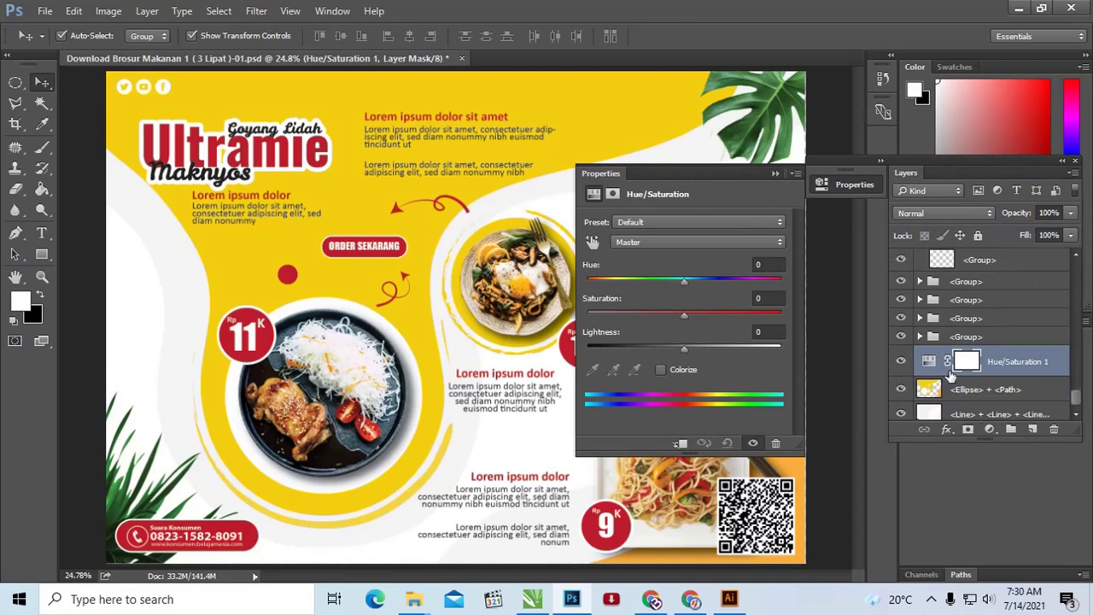
right_click(1023, 365)
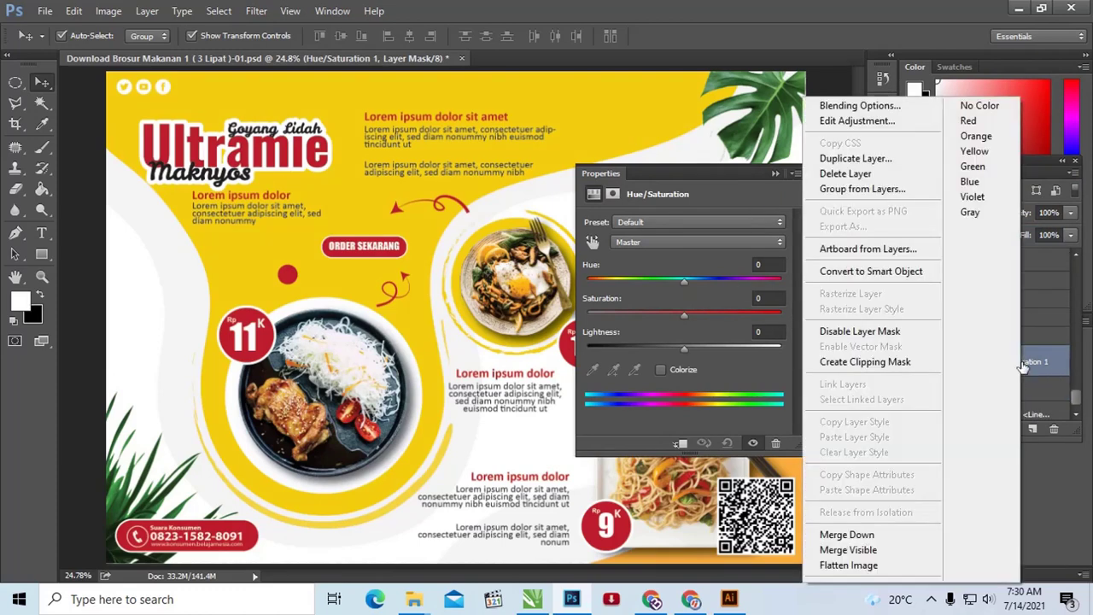
click(905, 367)
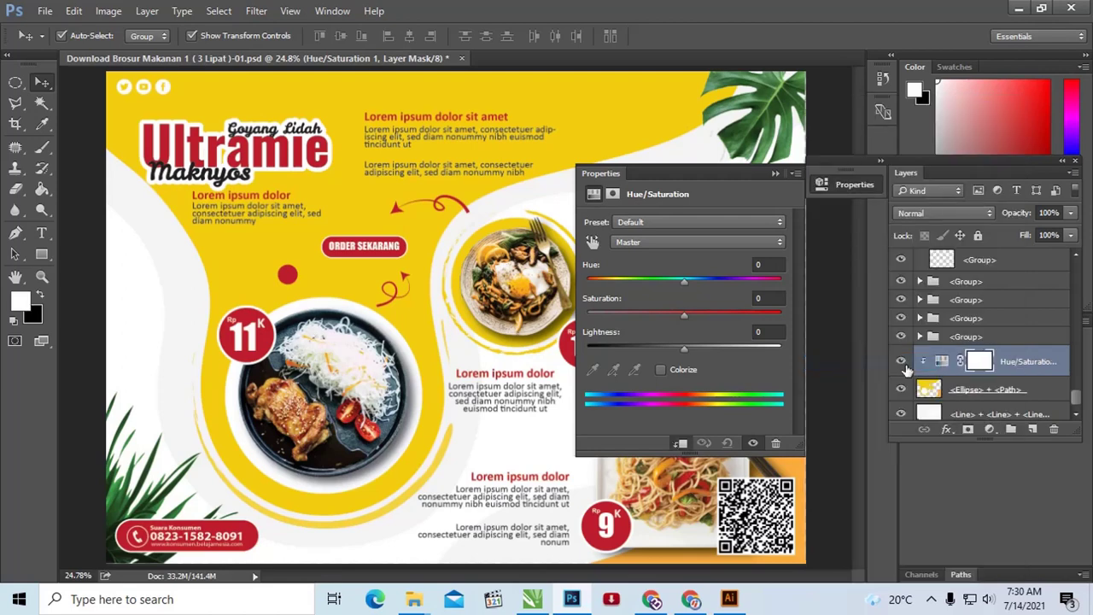
Set the clipped Hue/Saturation to Hue -13 and Saturation +2, comparing against the bottom layer
mouse_move(683, 315)
mouse_down()
mouse_move(698, 315)
mouse_move(665, 313)
mouse_move(692, 315)
mouse_move(747, 279)
mouse_move(670, 278)
mouse_up()
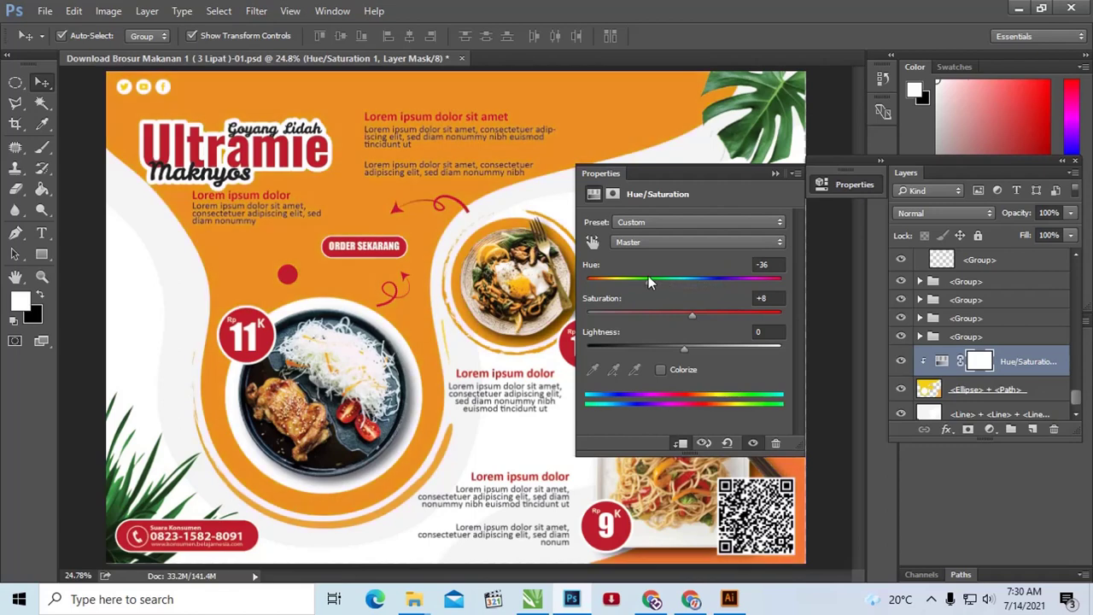
drag(670, 278, 682, 278)
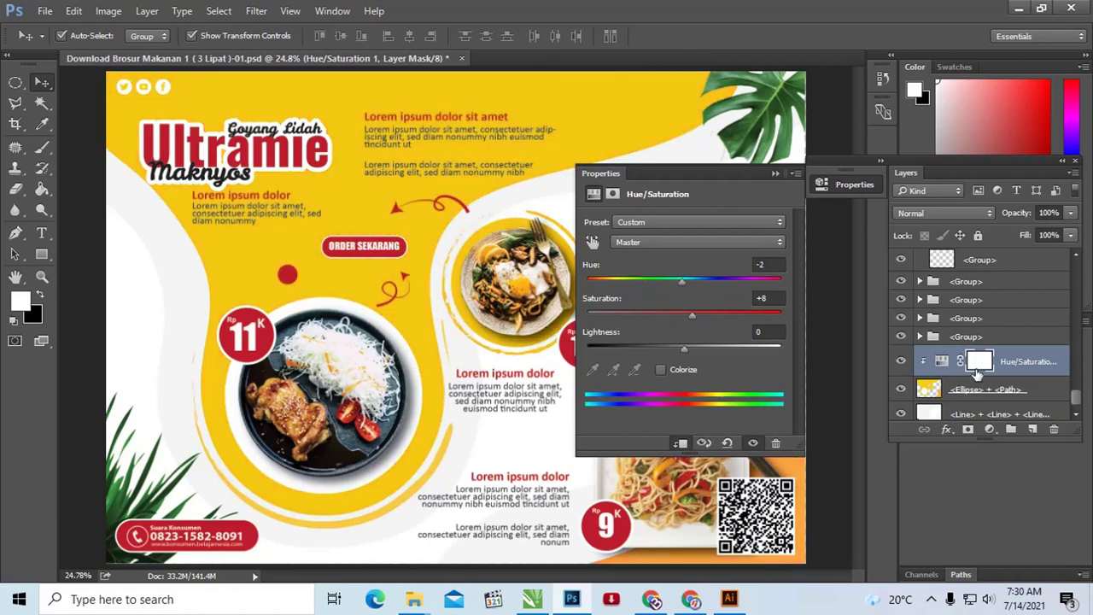
scroll(986, 383, down, 1)
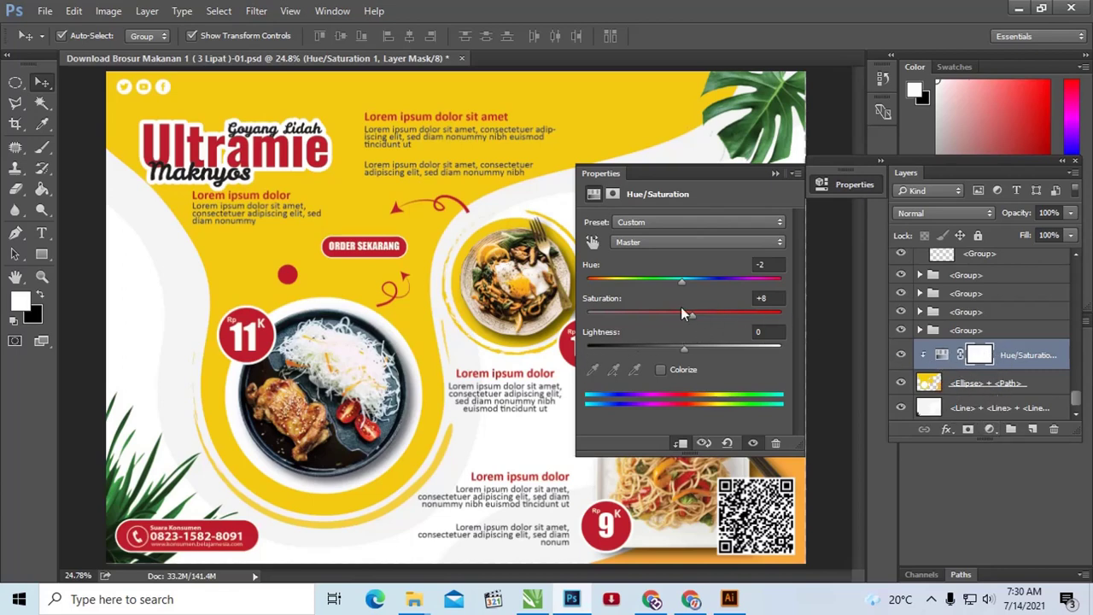
mouse_move(693, 315)
mouse_down()
mouse_move(715, 314)
mouse_move(685, 314)
mouse_move(698, 281)
mouse_move(741, 278)
mouse_move(732, 278)
mouse_up()
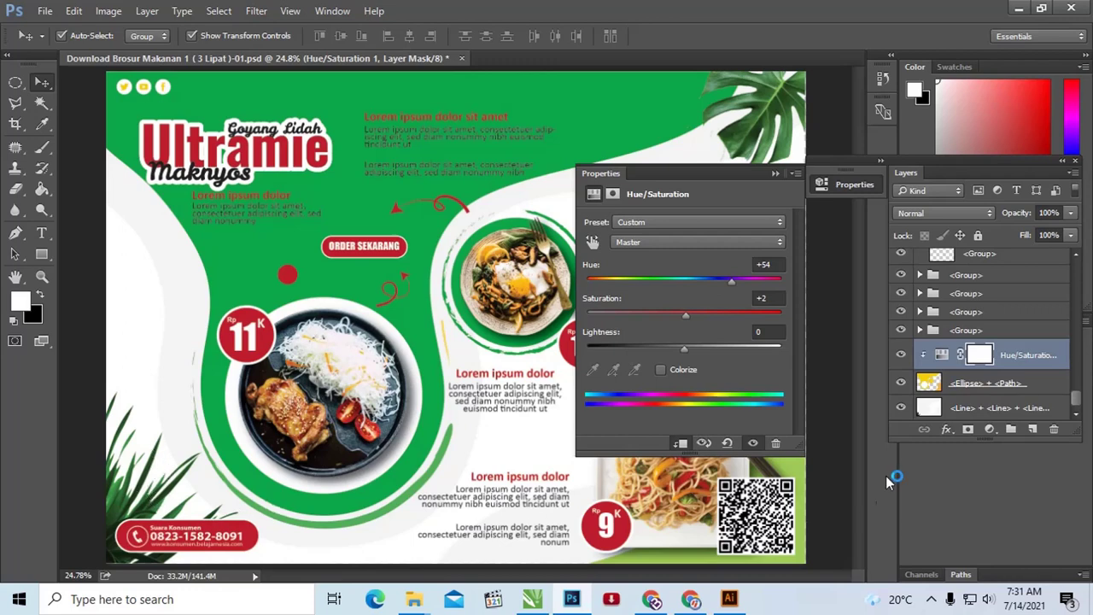
click(900, 408)
click(900, 408)
drag(688, 313, 690, 313)
mouse_move(726, 279)
mouse_down()
mouse_move(649, 278)
mouse_move(671, 284)
mouse_up()
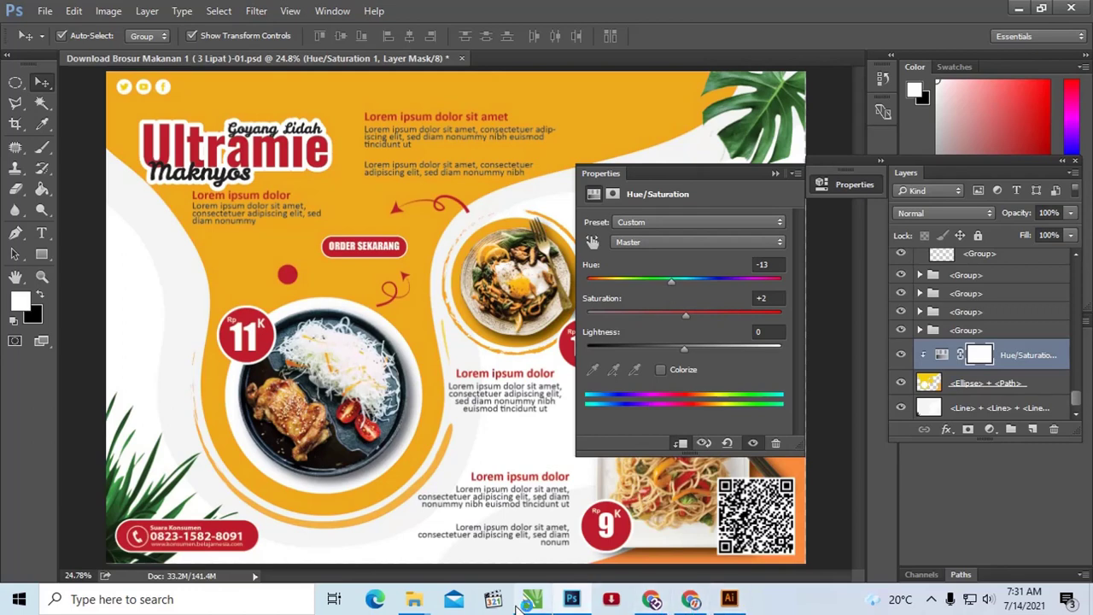
Switch to Illustrator, cancel the missing-link warning, and zoom in on the Ultramie brochure
click(728, 599)
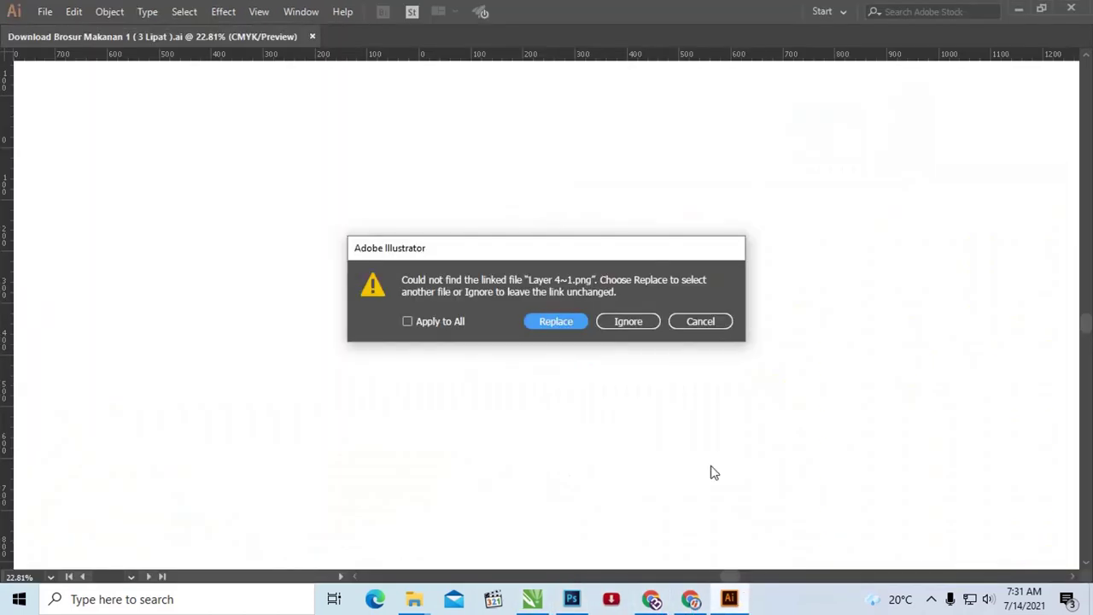
click(697, 323)
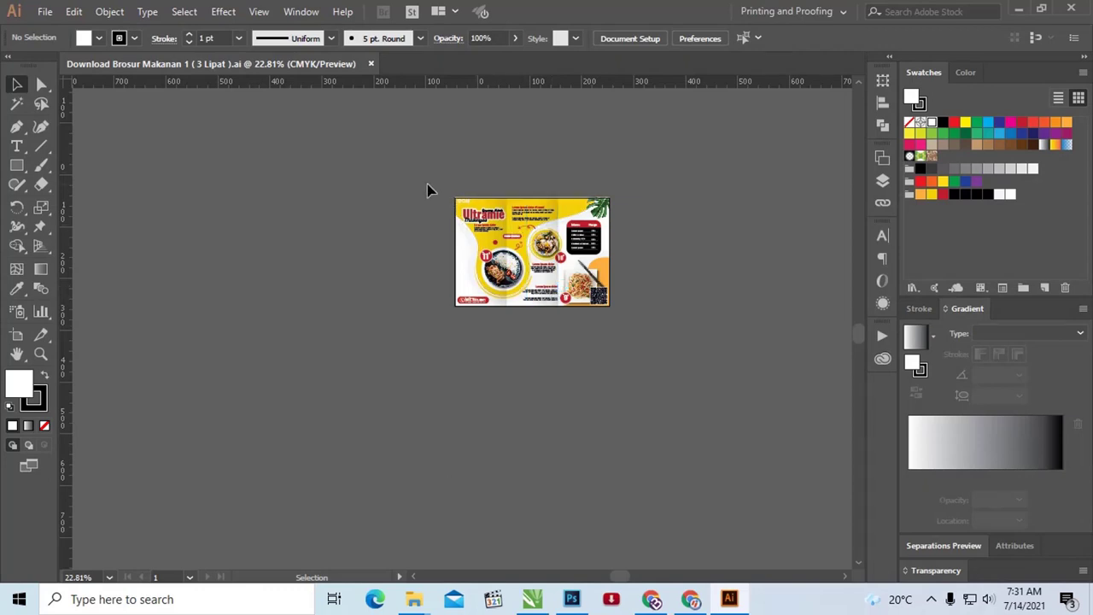
key(z)
drag(439, 197, 680, 342)
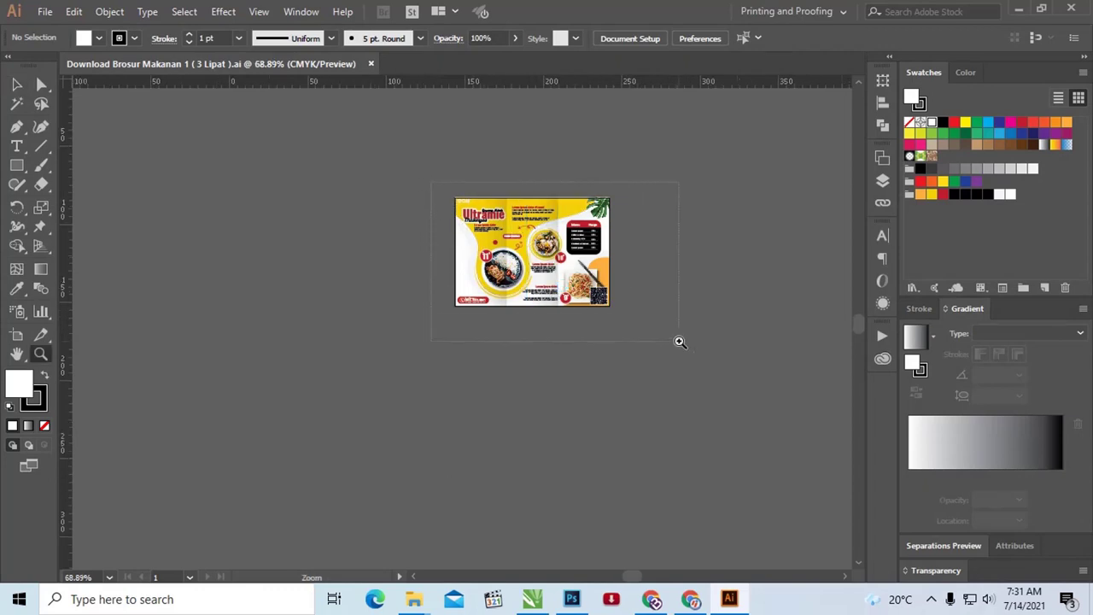
drag(139, 117, 715, 480)
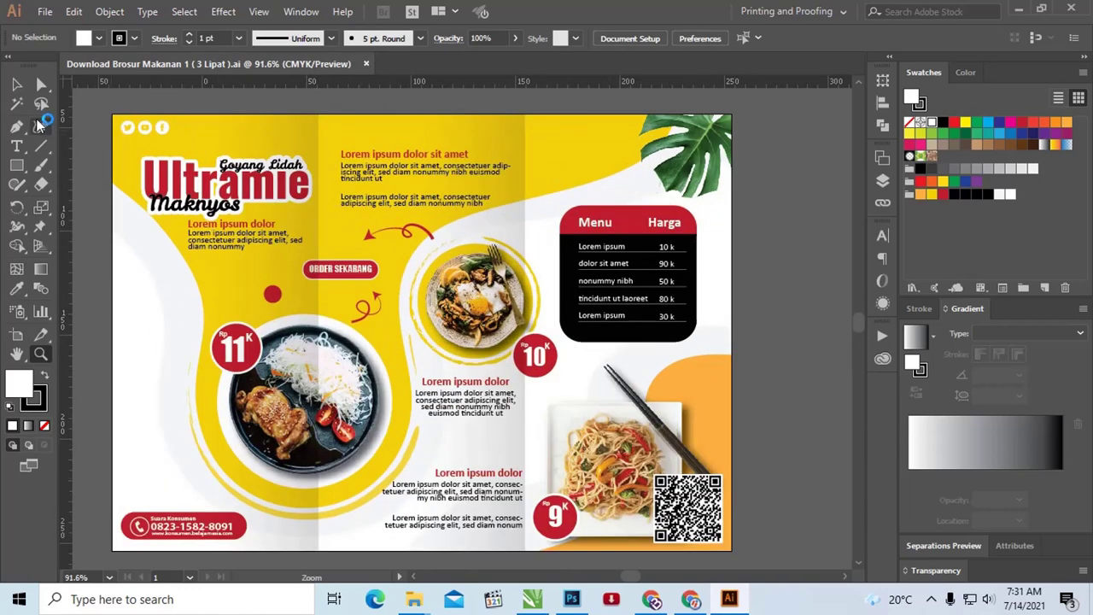
Ungroup the brochure artwork and shift the translucent fold rectangle slightly left
click(16, 84)
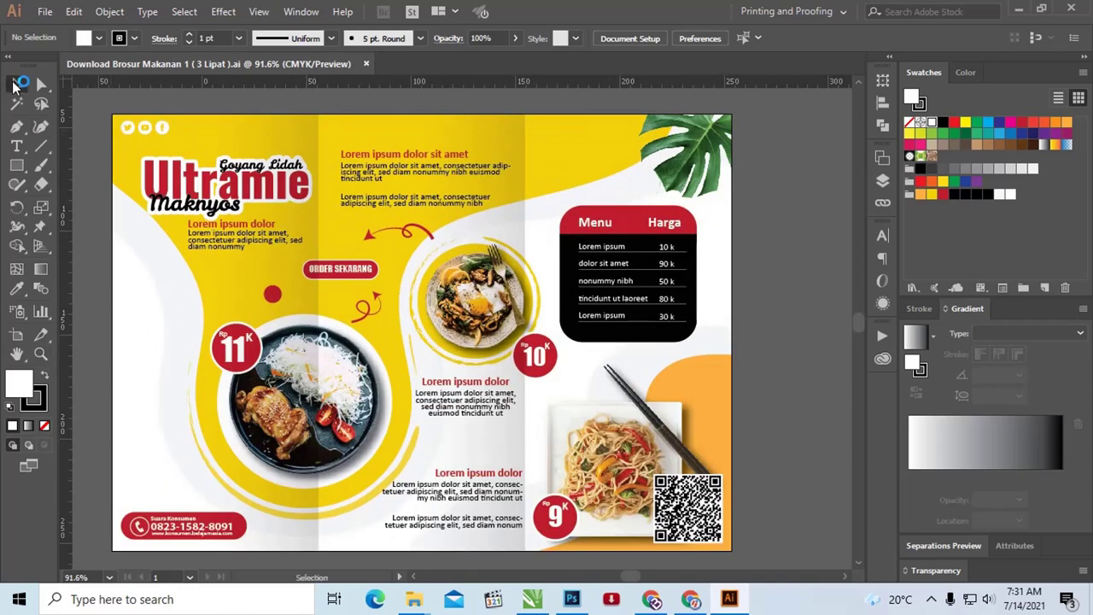
click(264, 186)
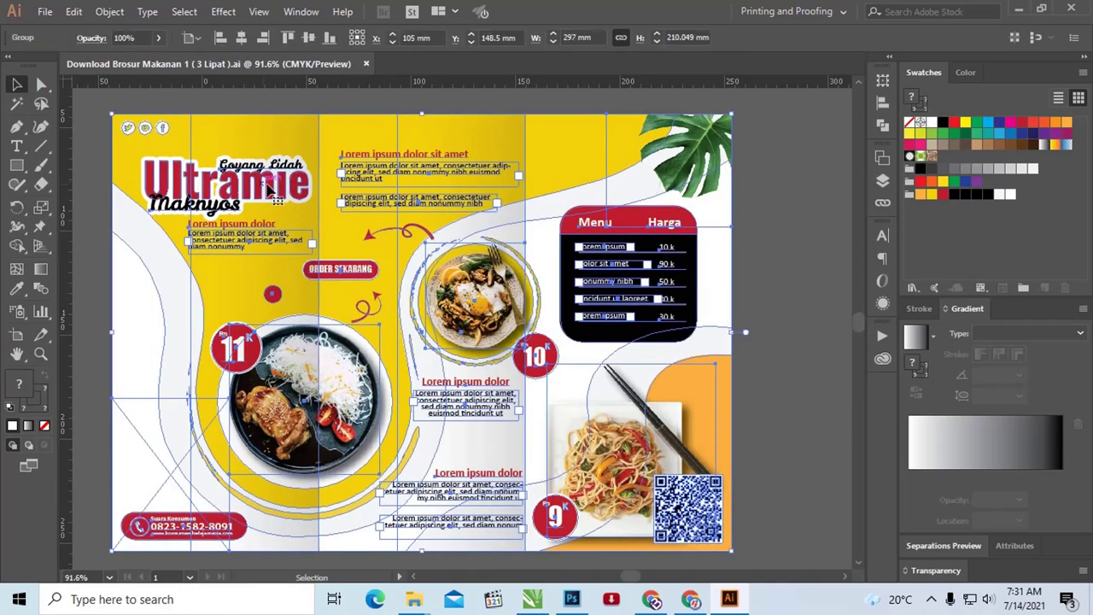
right_click(268, 188)
click(315, 317)
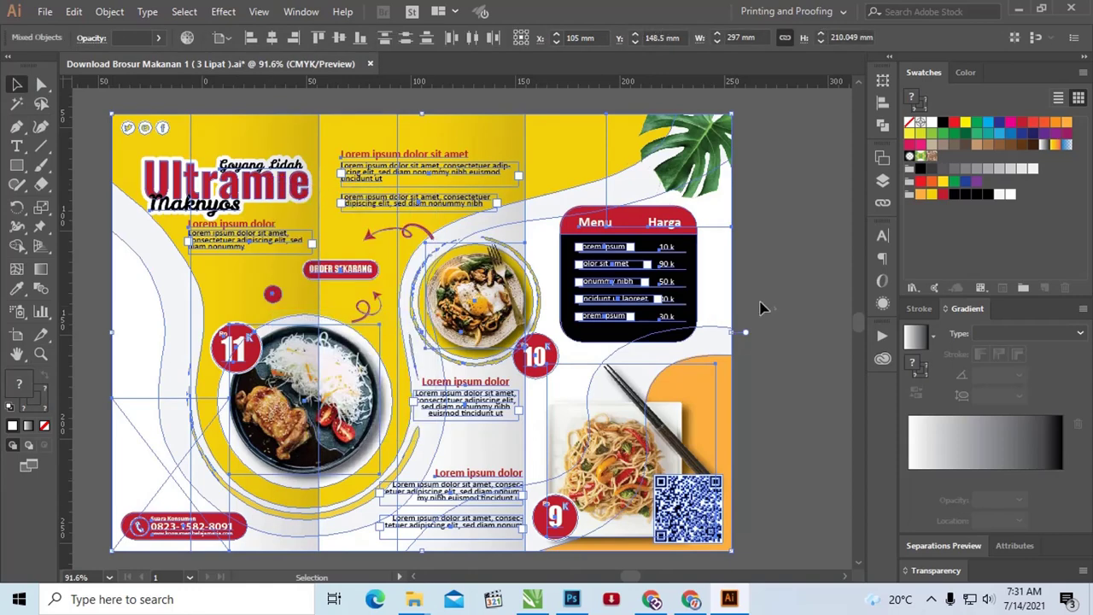
click(802, 277)
mouse_move(298, 220)
mouse_down()
mouse_move(282, 220)
mouse_move(297, 221)
mouse_up()
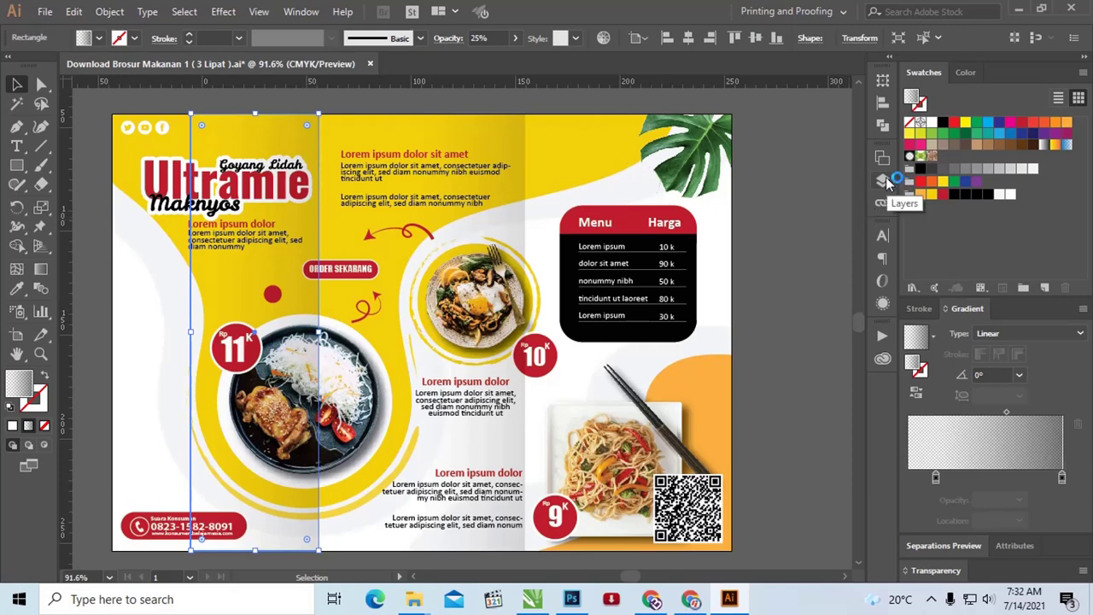
Show the Layers list and toggle the centre fold shading's visibility to check it
click(884, 180)
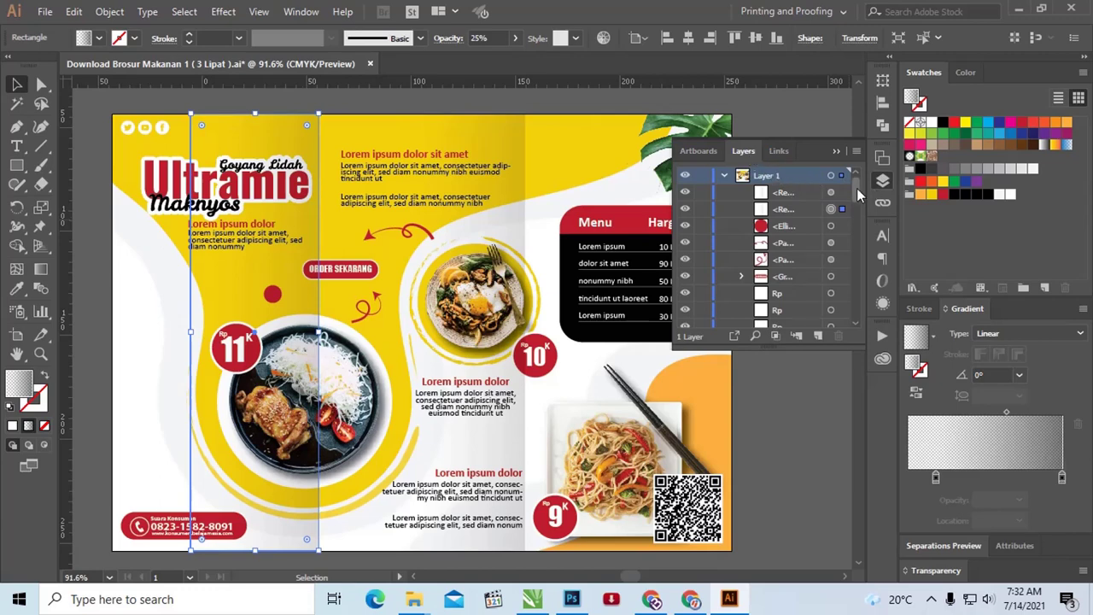
scroll(845, 222, down, 2)
scroll(811, 214, up, 2)
click(685, 193)
click(685, 192)
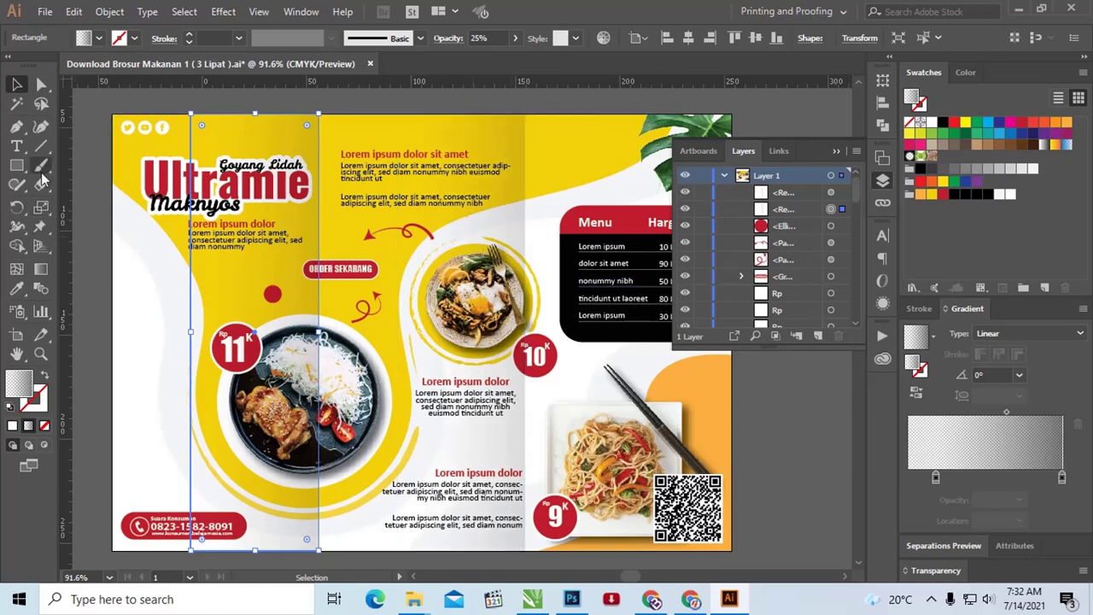
Select a middle-panel body text block, then ungroup the Ultramie Maknyos title group
click(17, 146)
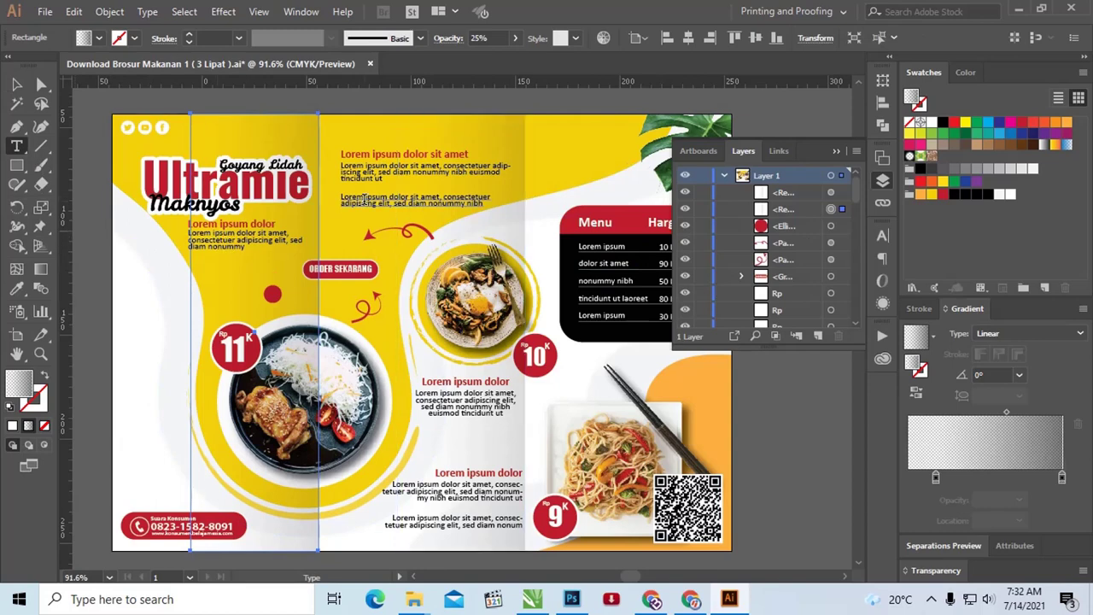
click(364, 200)
click(17, 83)
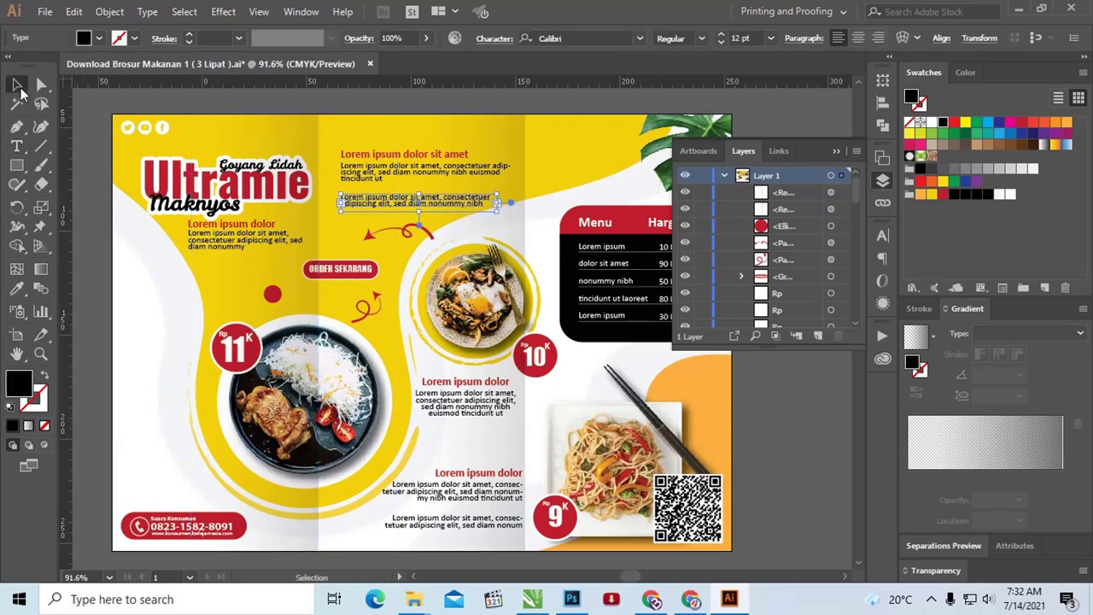
click(158, 186)
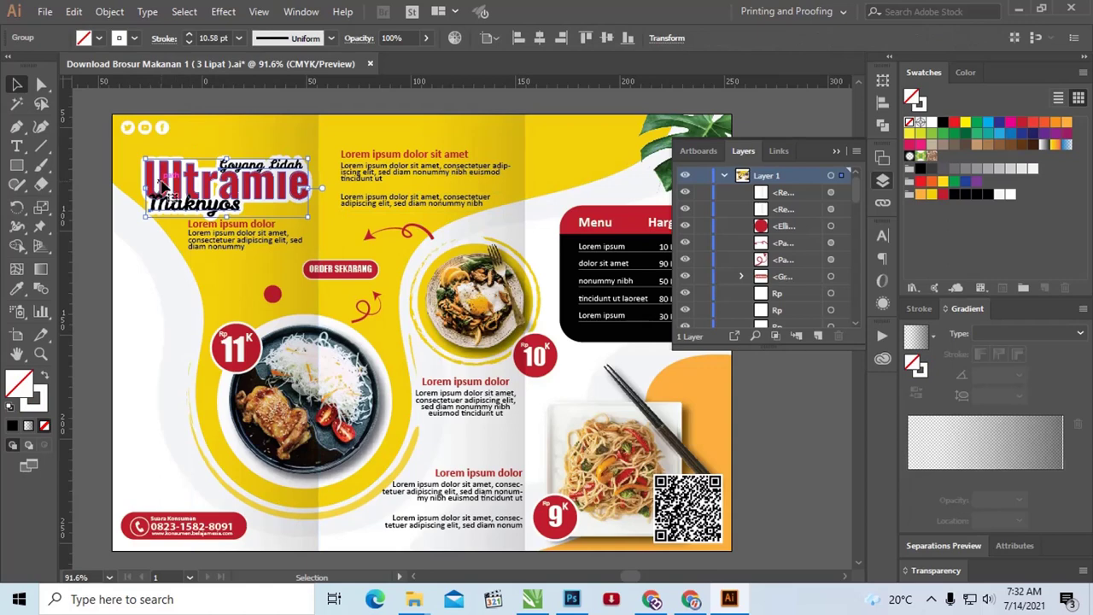
right_click(162, 184)
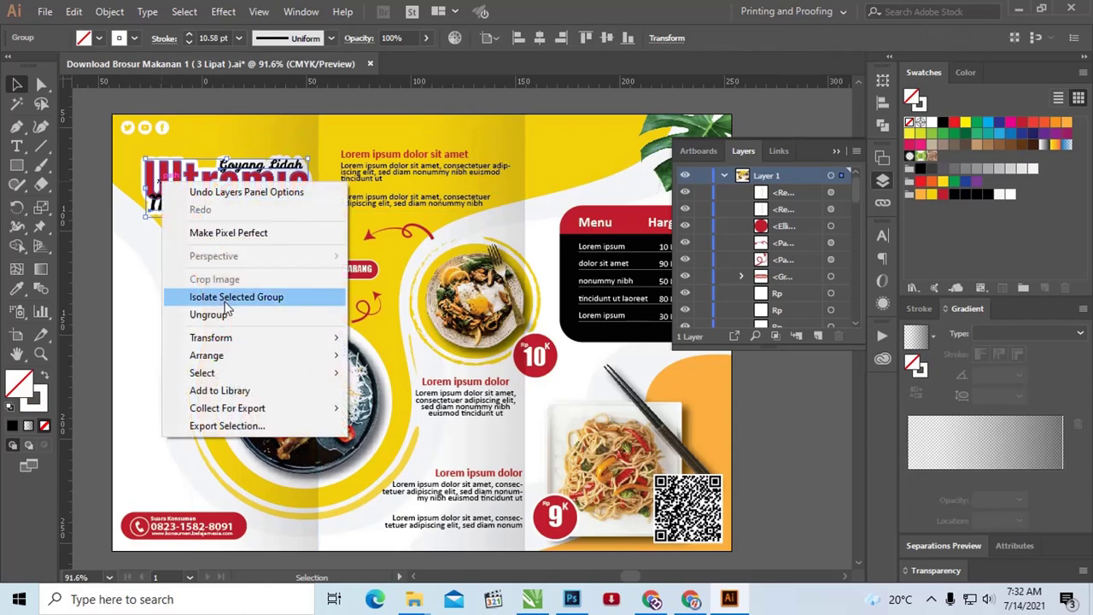
click(231, 313)
click(228, 102)
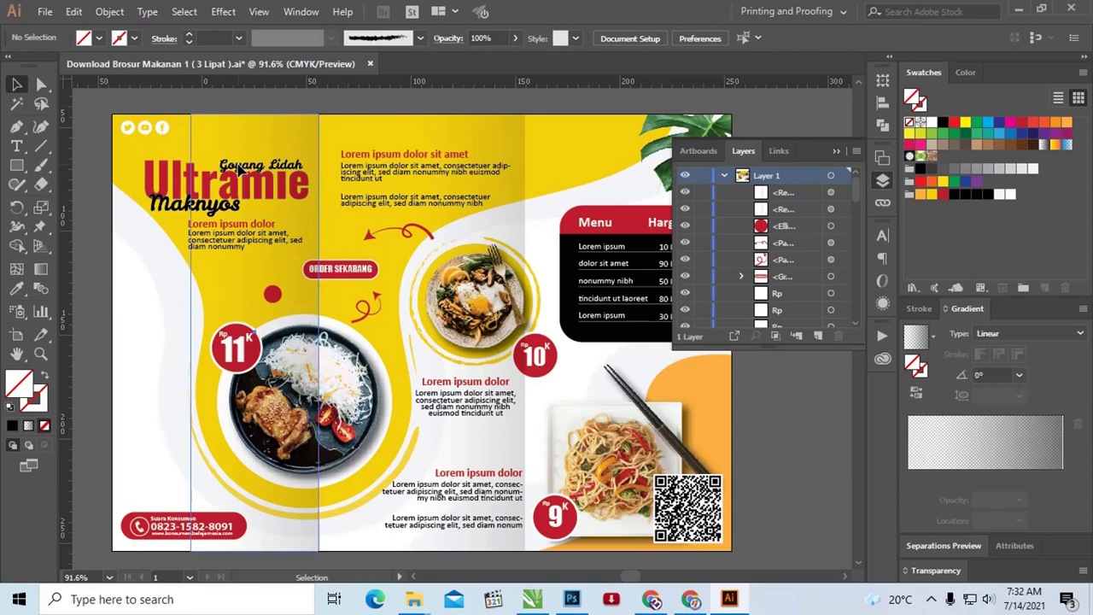
Move the left shading strip onto the middle panel and check the Goyang Lidah tagline's font
click(234, 175)
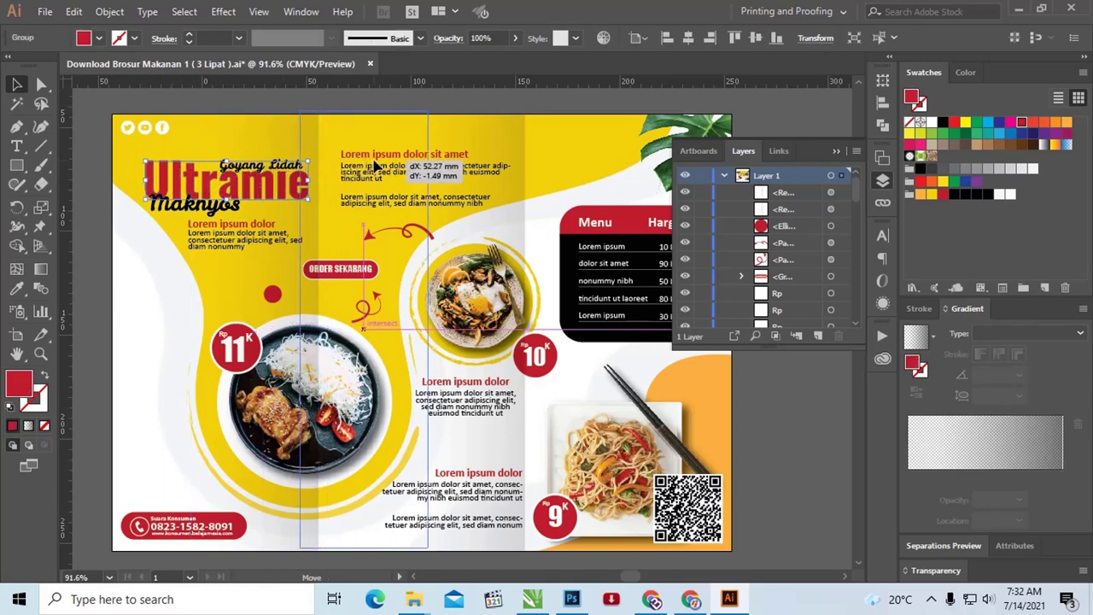
drag(205, 179, 314, 179)
click(282, 171)
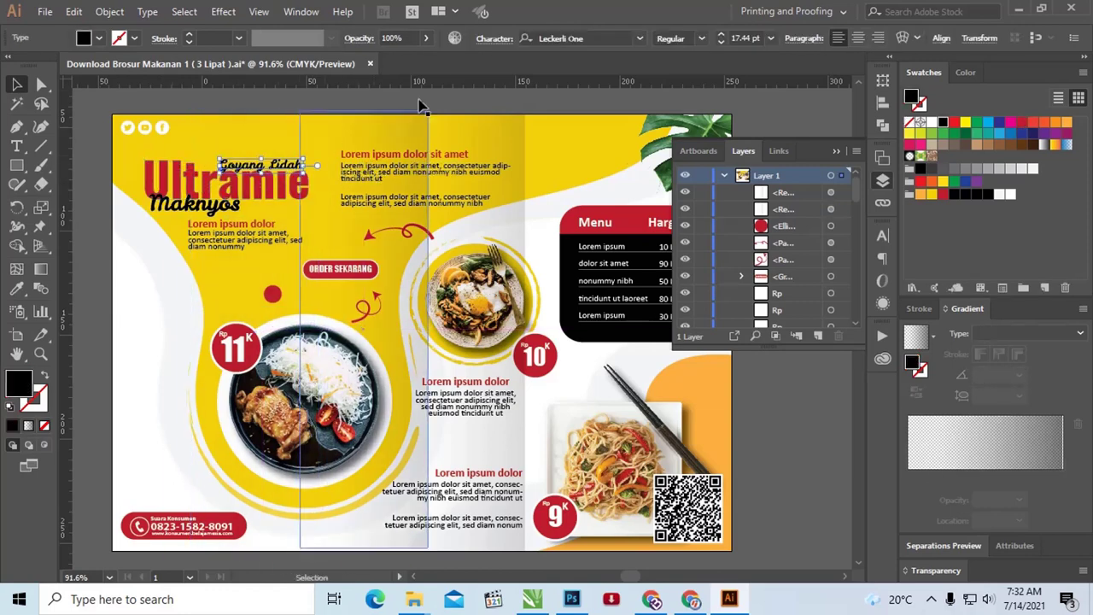
click(597, 38)
Isolate the Ultramie title, select its letters l and m, and direct-select anchors on U
click(168, 181)
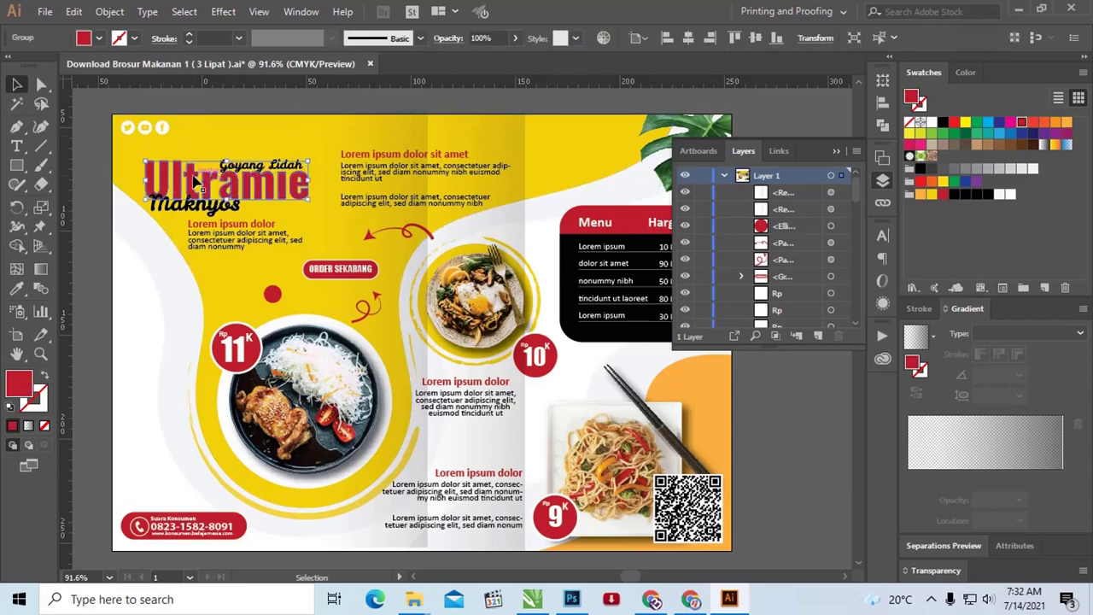
double_click(197, 183)
click(200, 184)
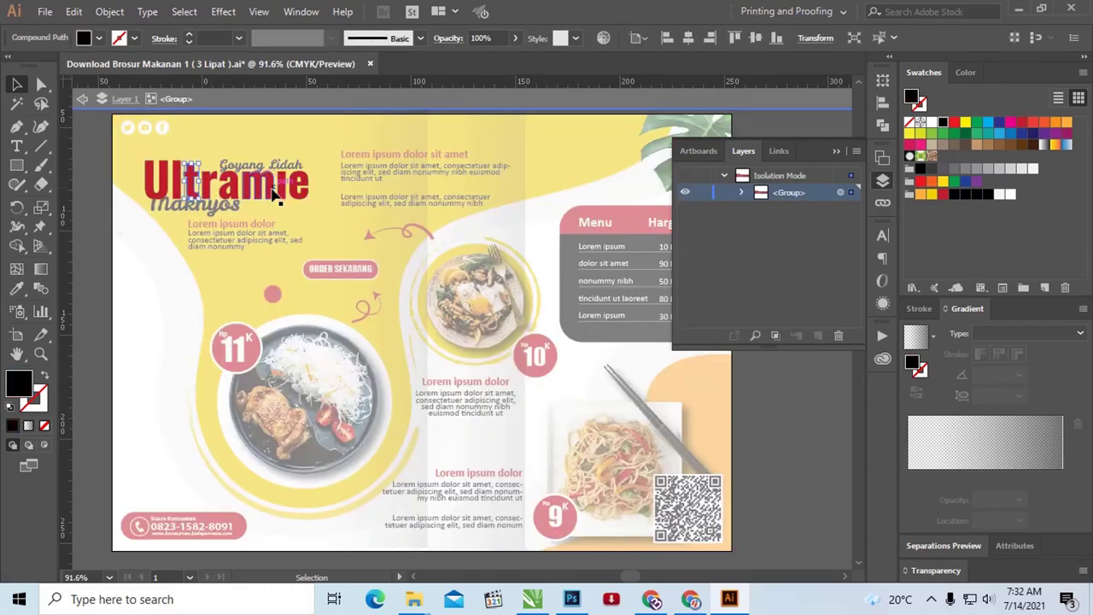
click(269, 188)
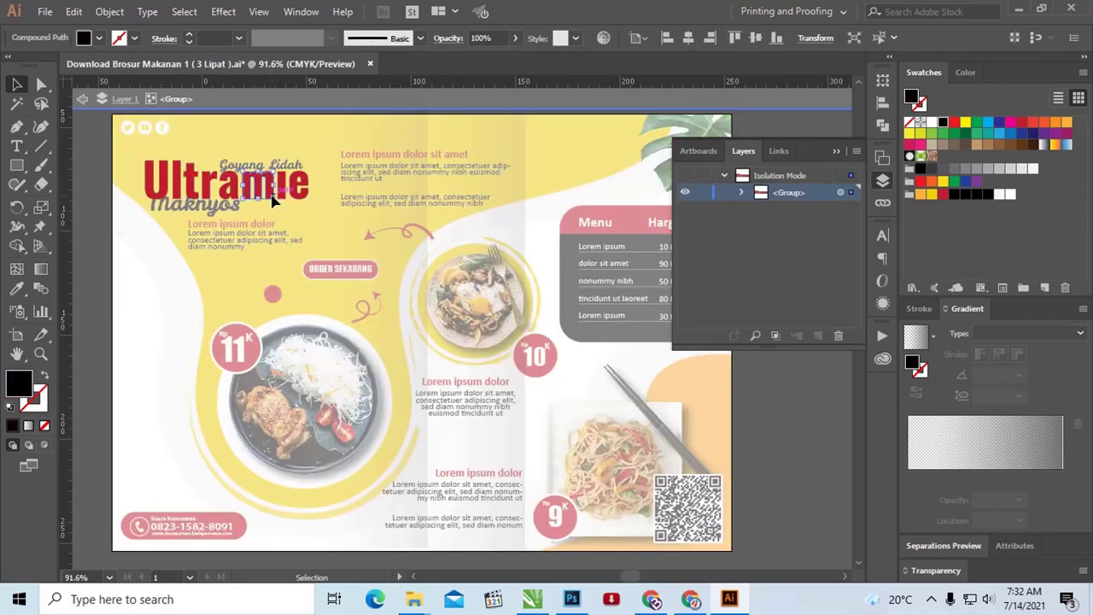
click(41, 83)
click(95, 158)
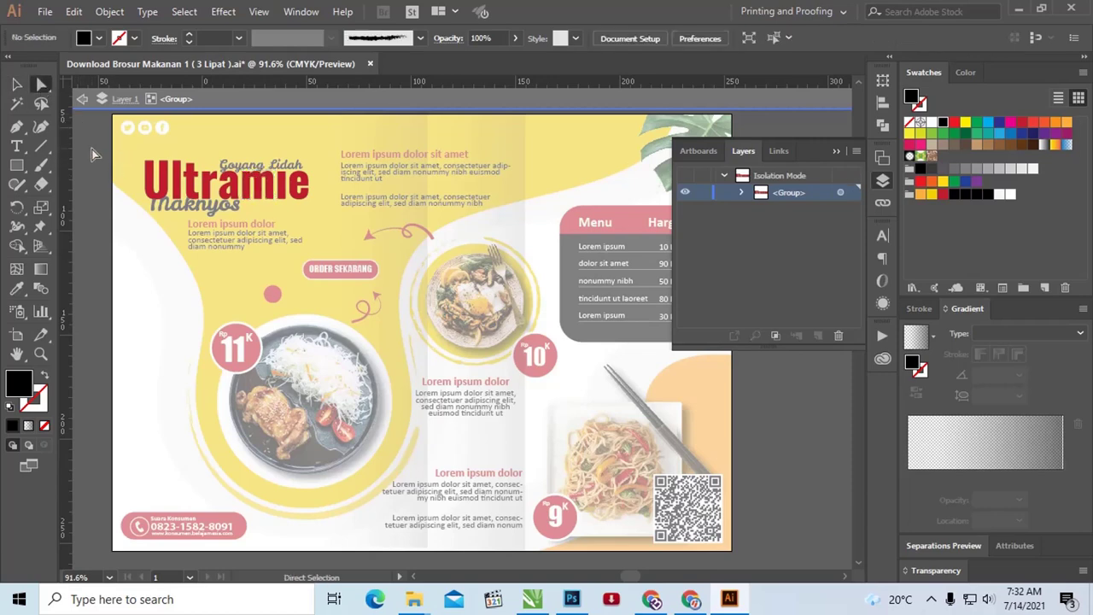
double_click(94, 154)
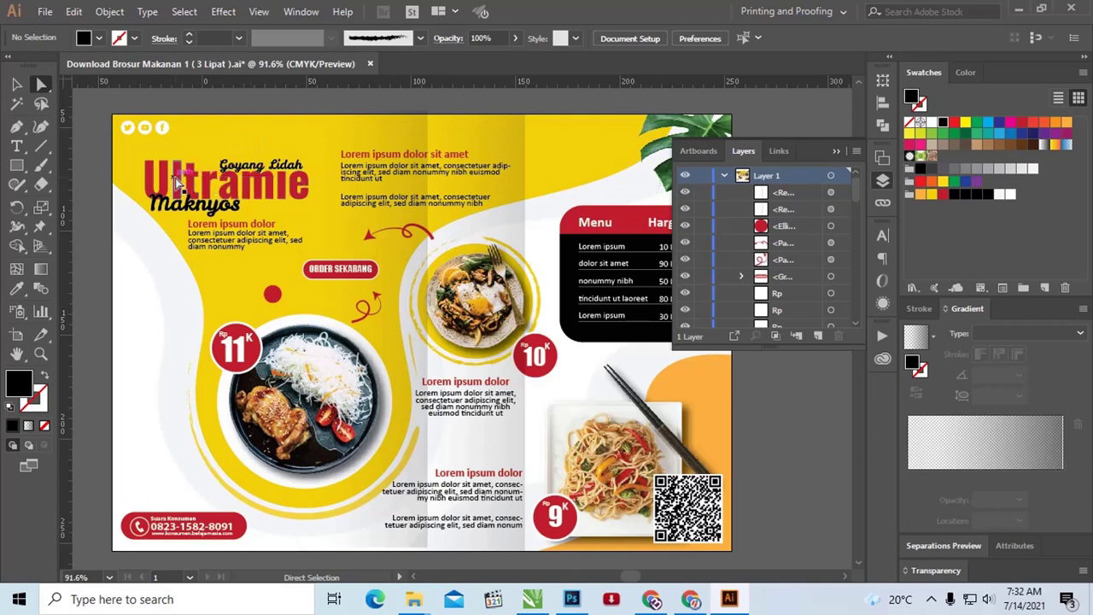
drag(171, 158, 211, 193)
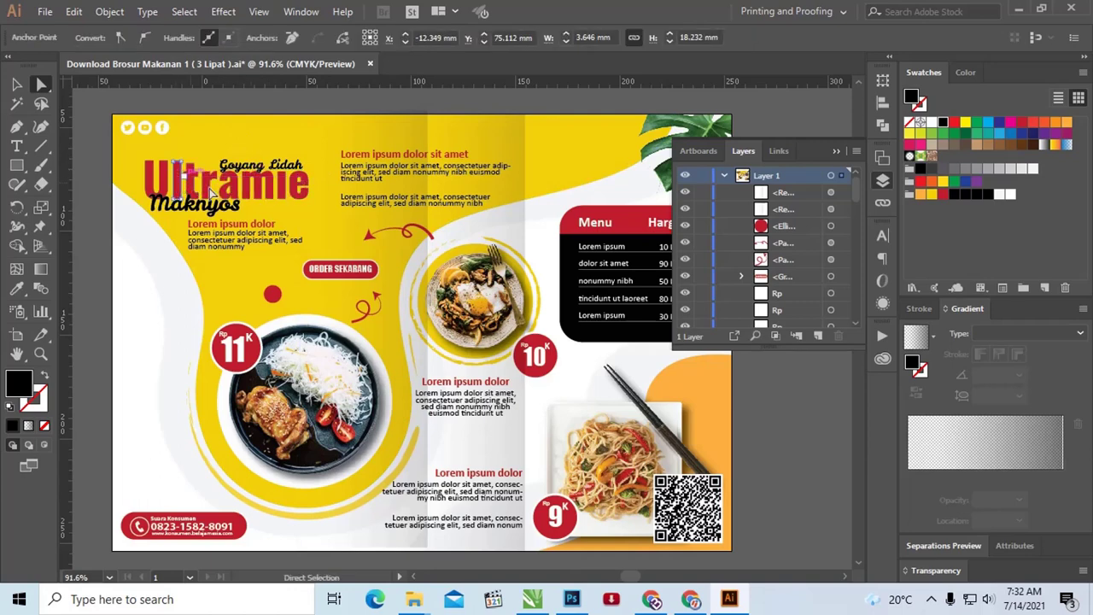
Select the Lorem ipsum menu text and left-panel shapes individually, then zoom out
click(834, 152)
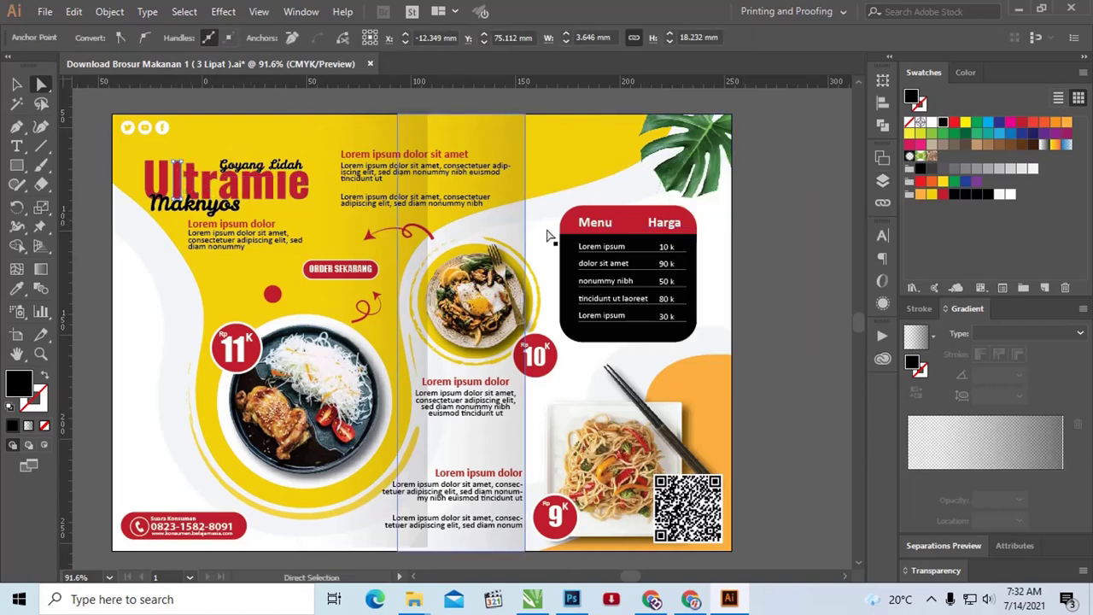
triple_click(605, 247)
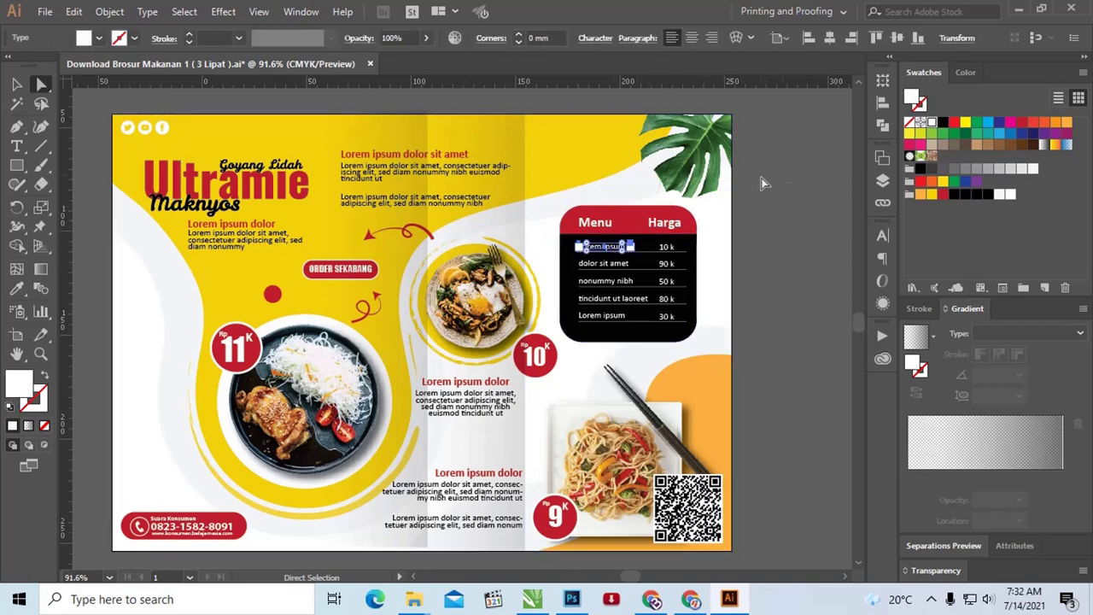
click(834, 157)
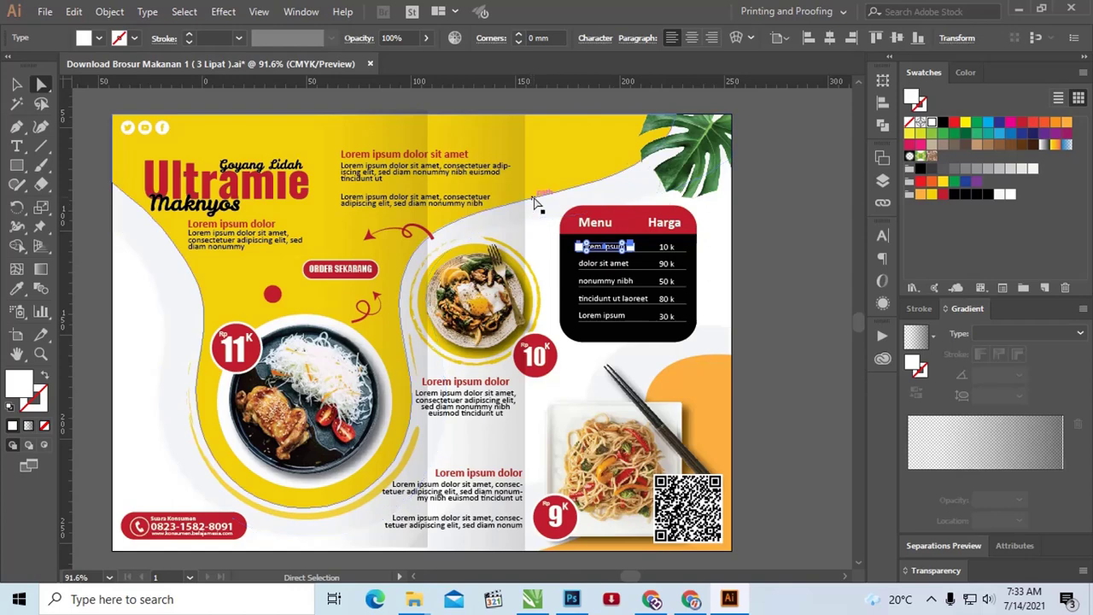
click(538, 202)
key(a)
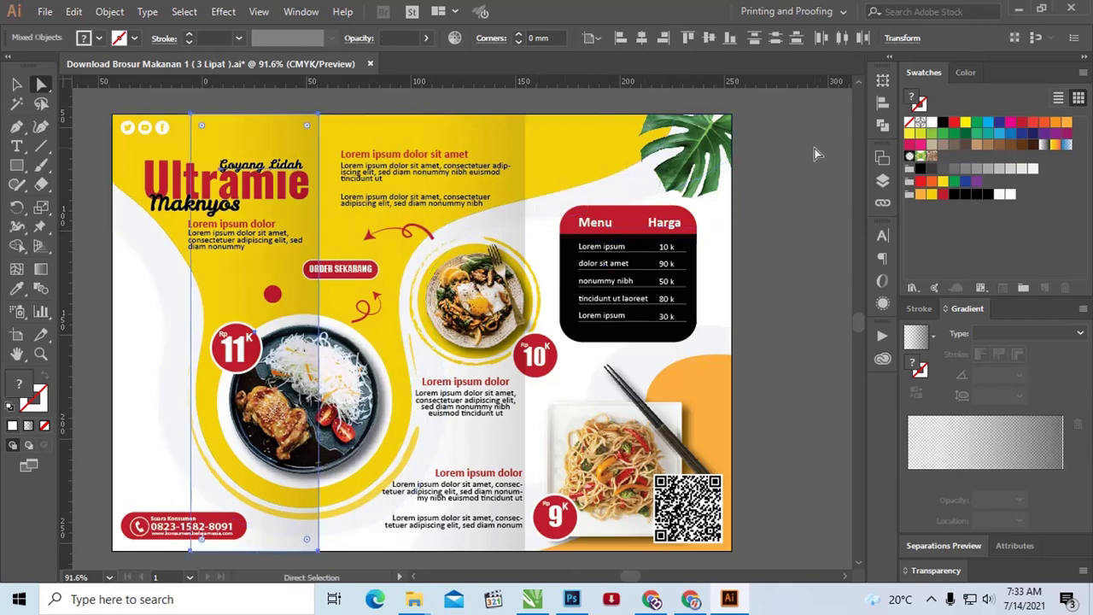
click(824, 151)
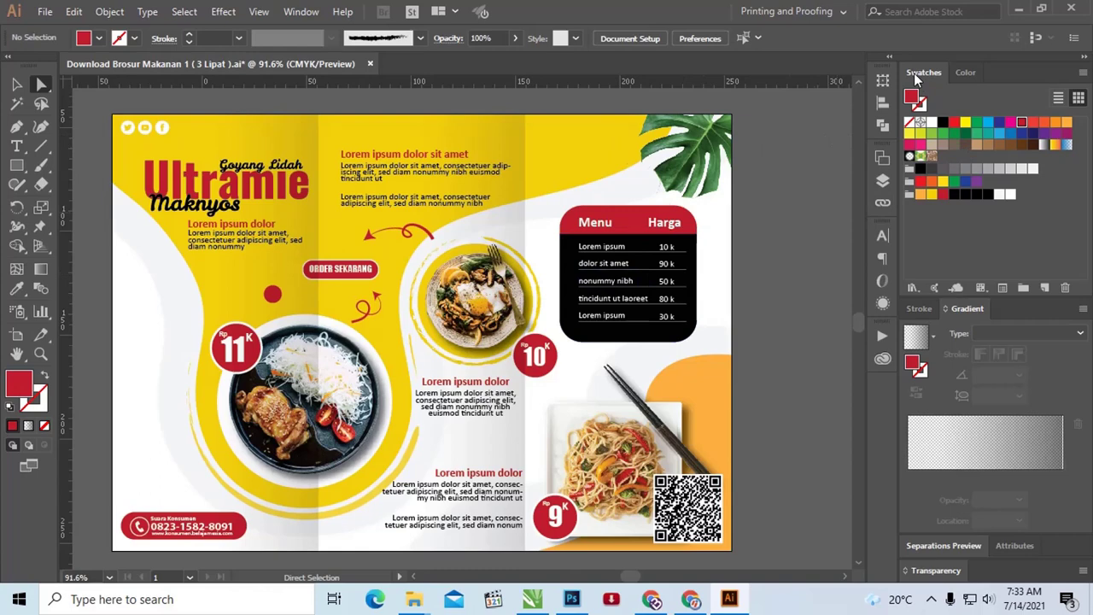
key(ctrl+minus)
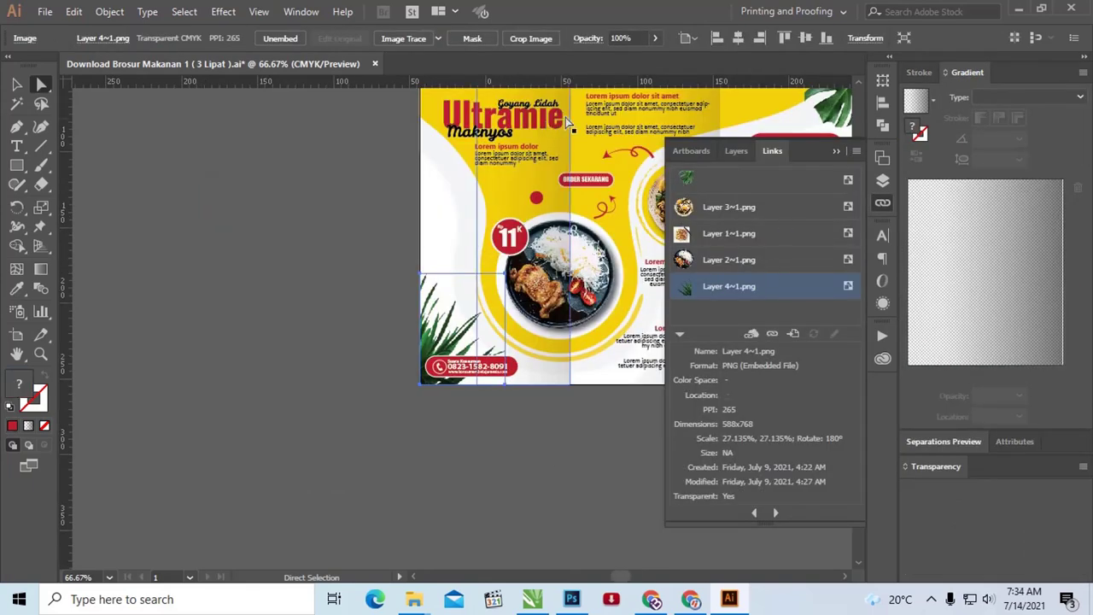
Collapse the Links panel, pan to the whole brochure, and show the Swatches panel
click(836, 151)
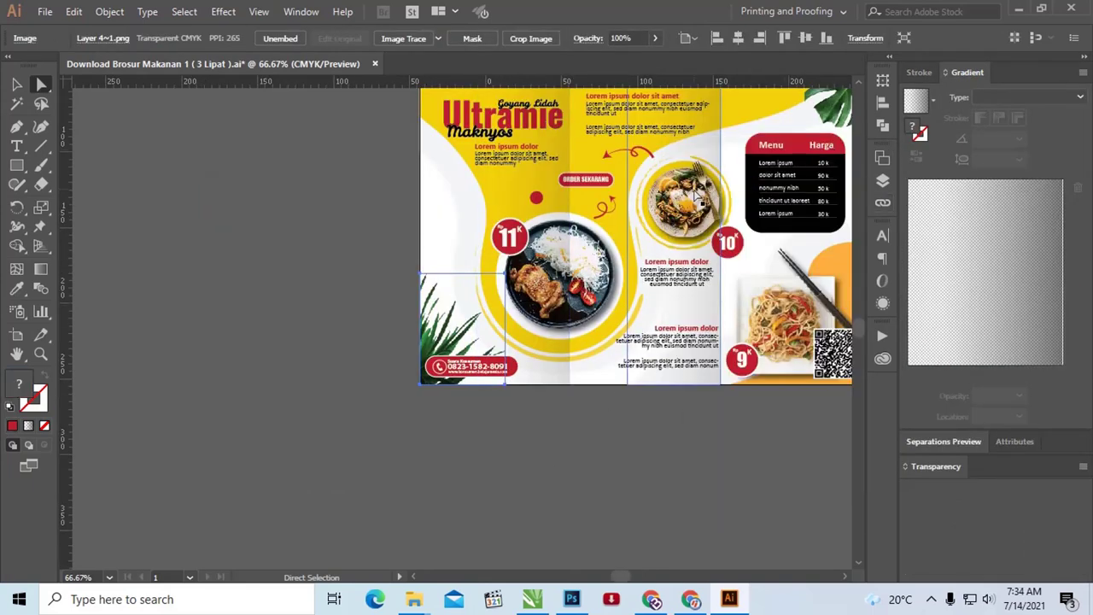
drag(705, 169, 455, 226)
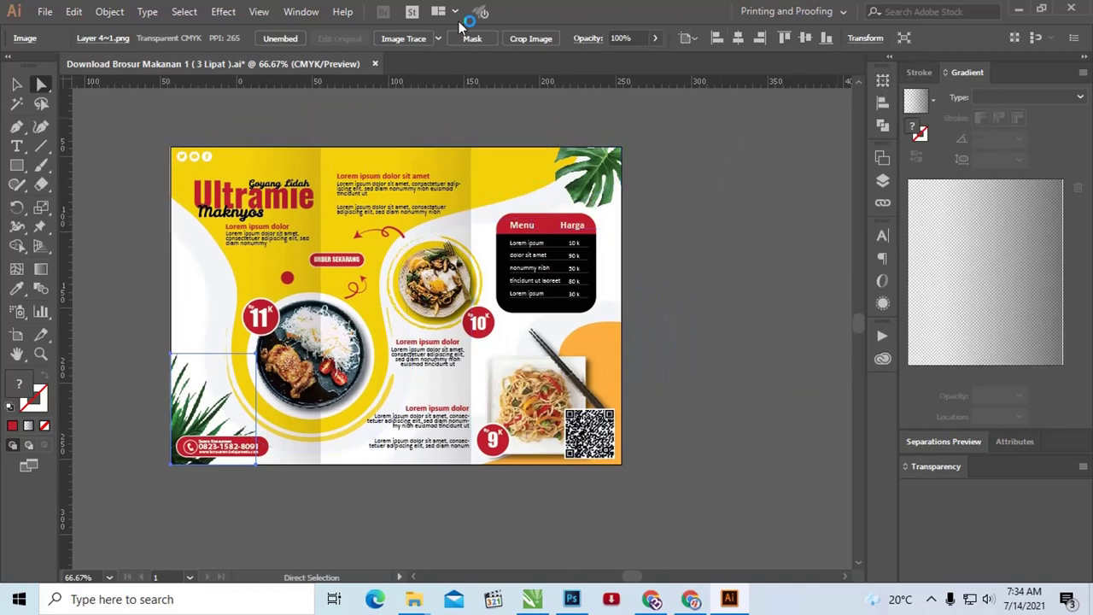
click(307, 12)
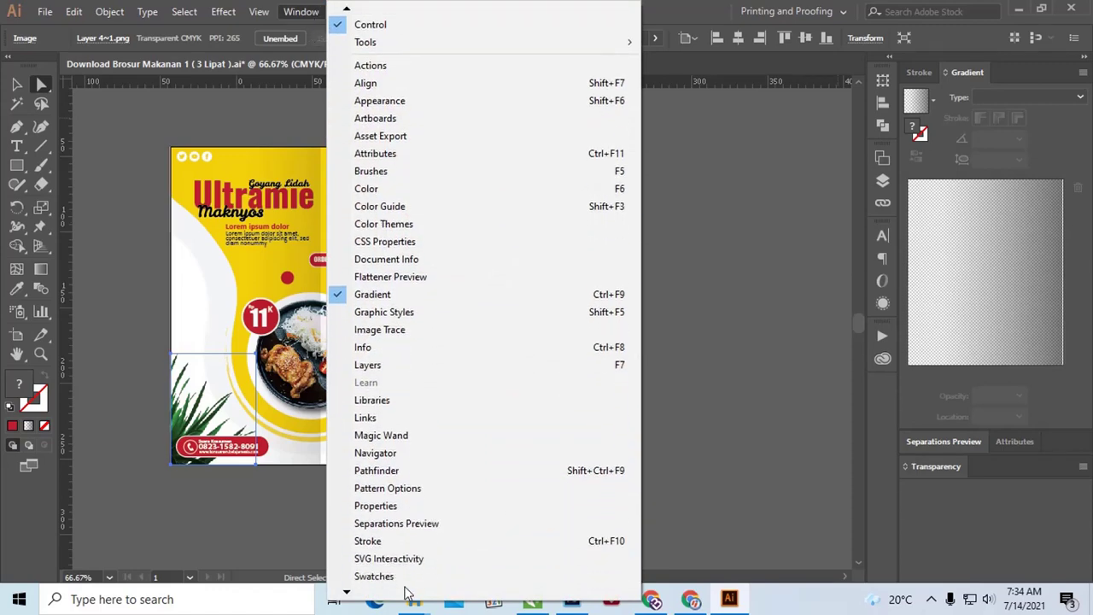
mouse_move(346, 590)
click(408, 483)
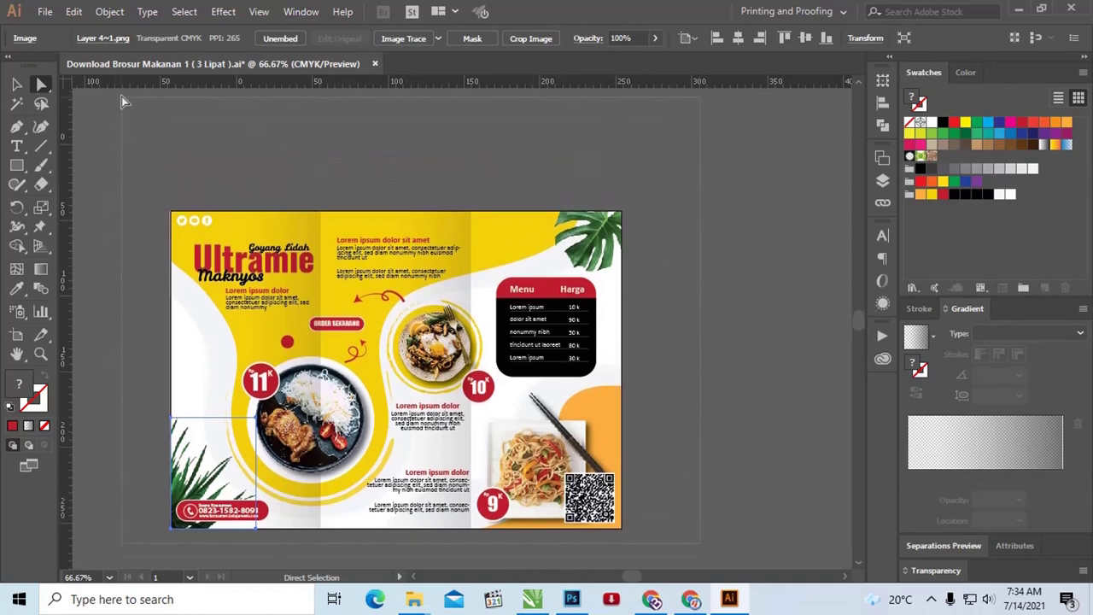
Select all the brochure artwork and create Color Group 2 from the selected artwork
scroll(100, 265, up, 5)
key(ctrl+a)
scroll(600, 251, down, 1)
scroll(602, 251, down, 2)
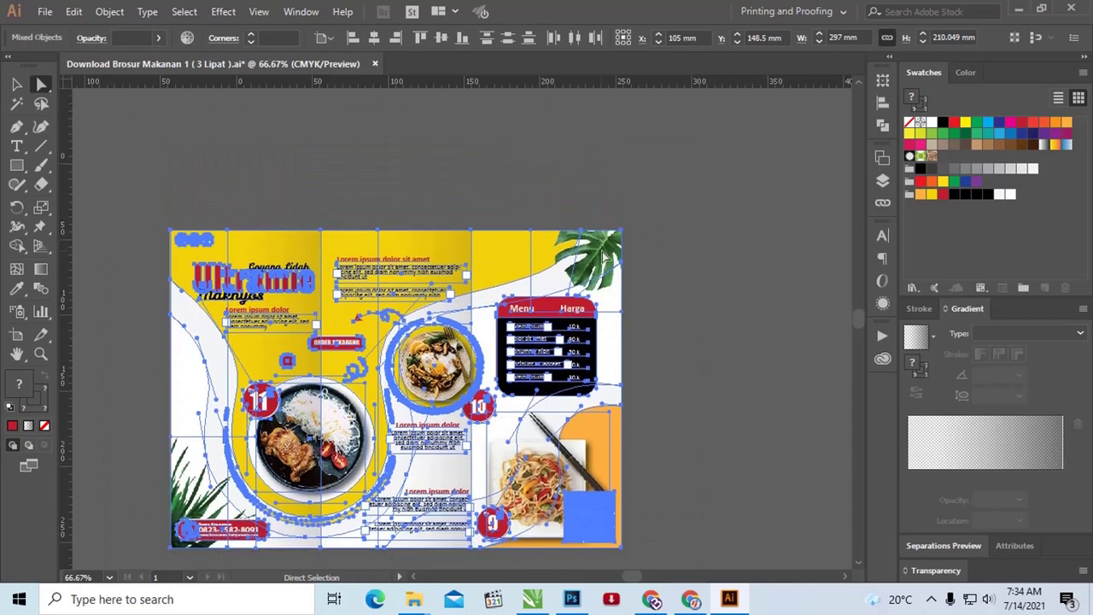
scroll(606, 252, down, 2)
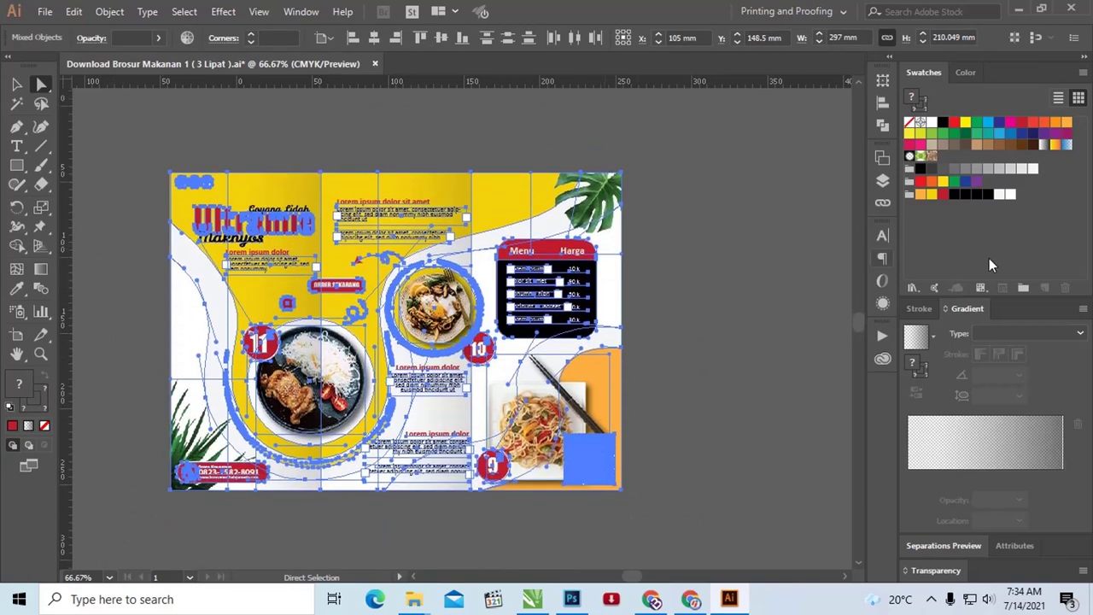
click(1022, 294)
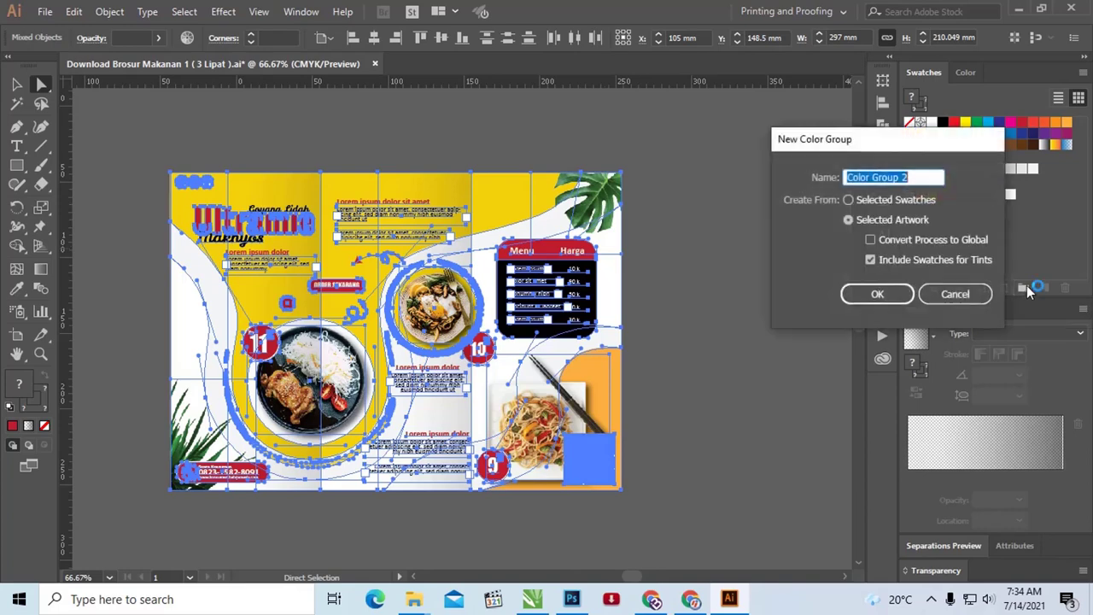
drag(867, 143, 754, 152)
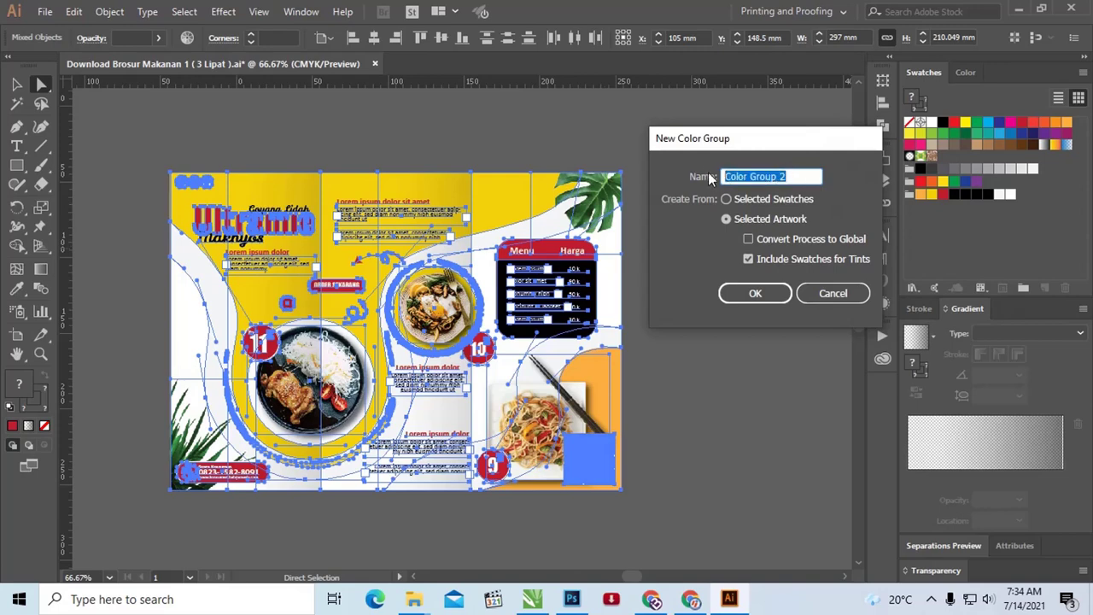
drag(761, 155, 753, 151)
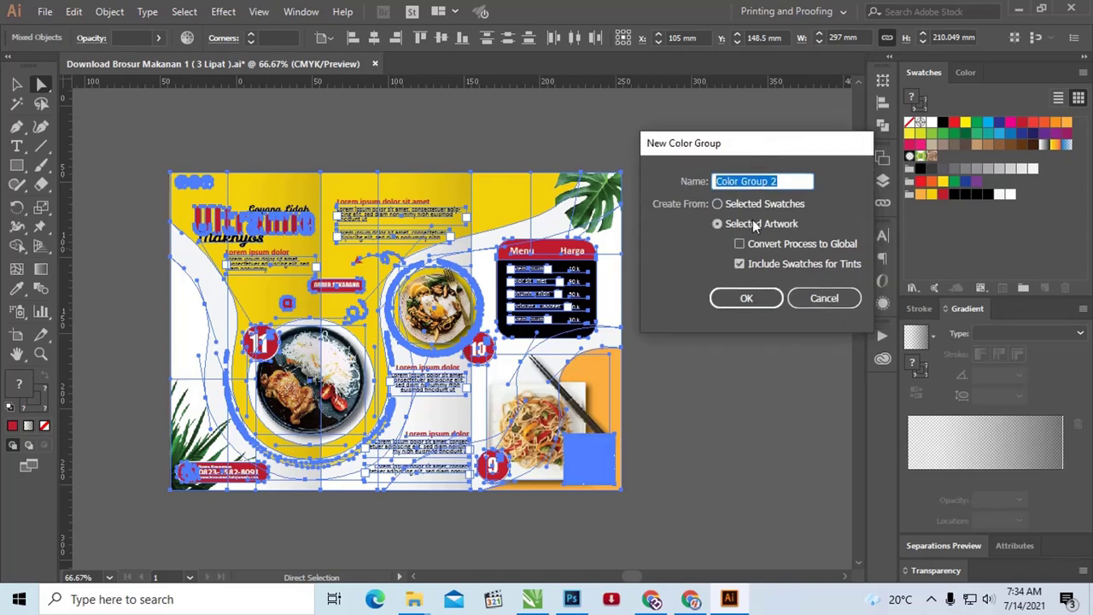
click(747, 298)
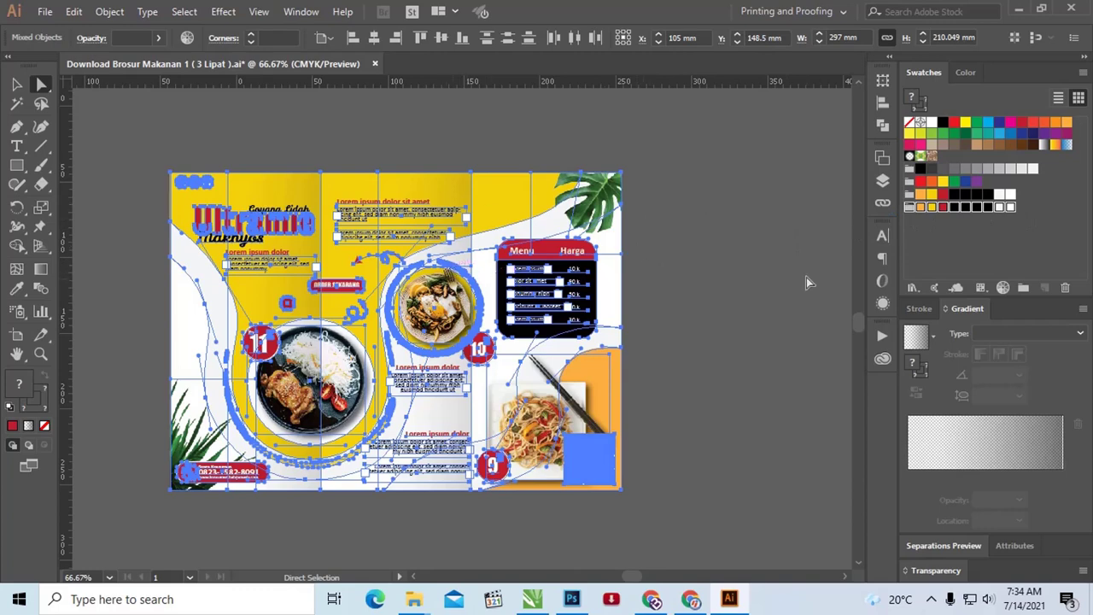
In Recolor Artwork, keep white as white and rotate the colour wheel from the orange handle
click(1003, 288)
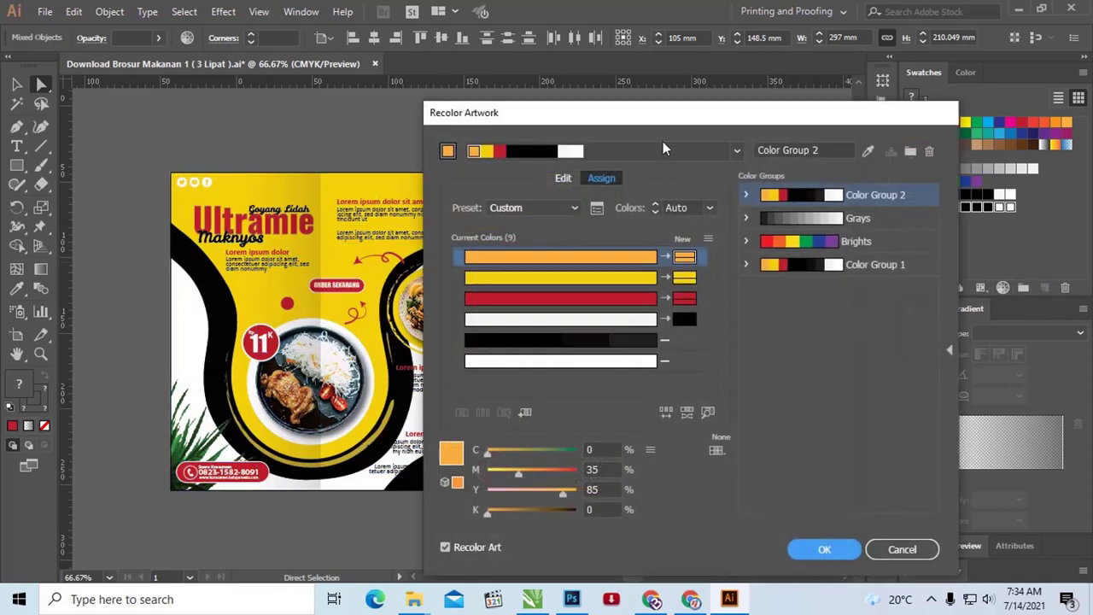
mouse_move(662, 112)
mouse_down()
mouse_move(879, 106)
mouse_move(851, 85)
mouse_up()
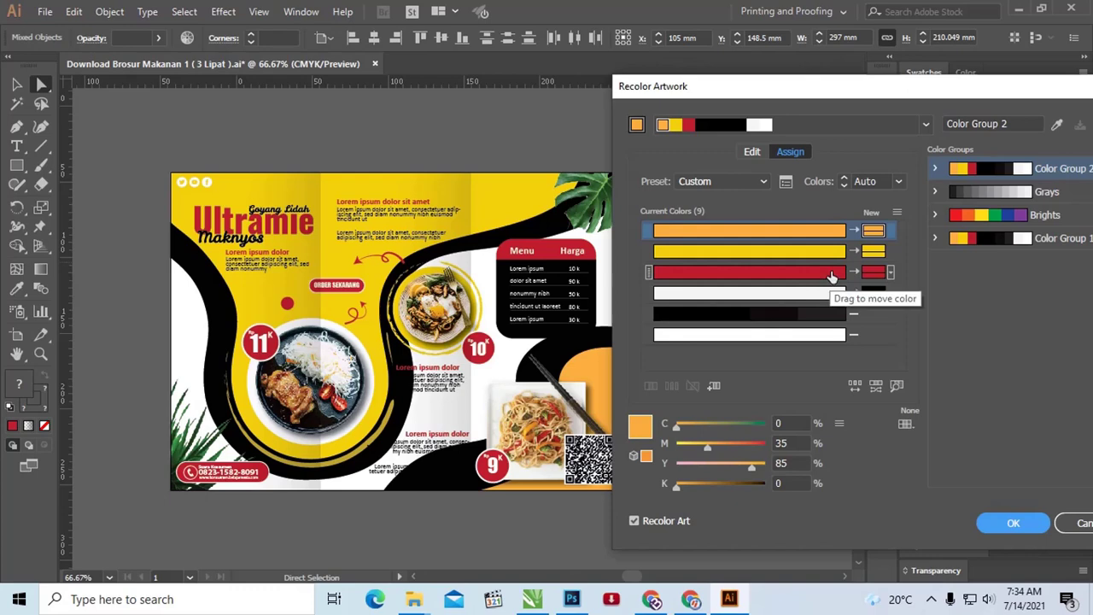
click(877, 295)
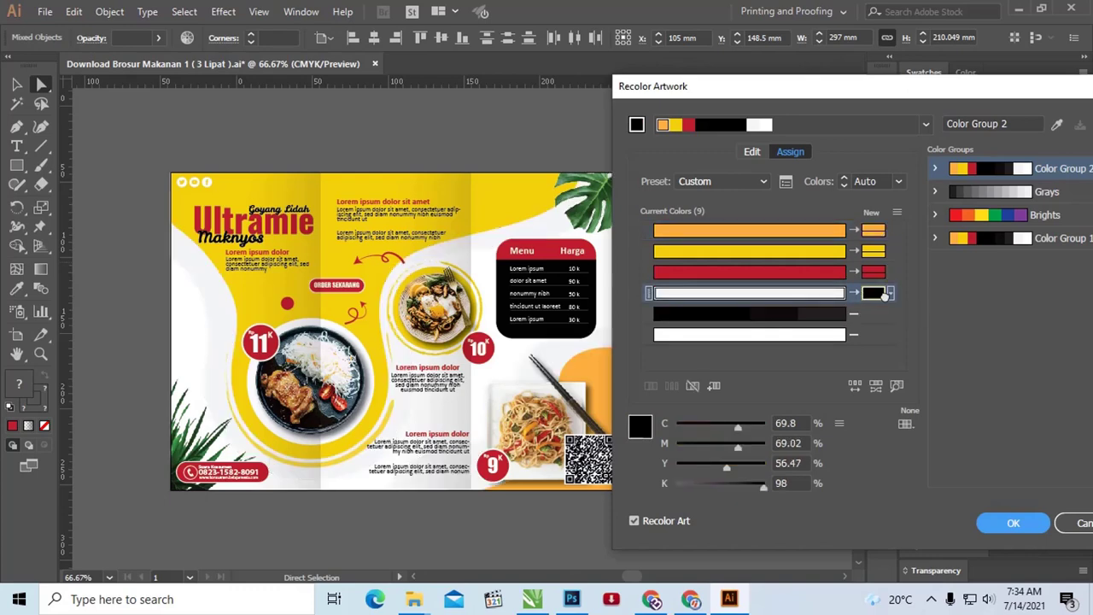
drag(778, 96, 760, 108)
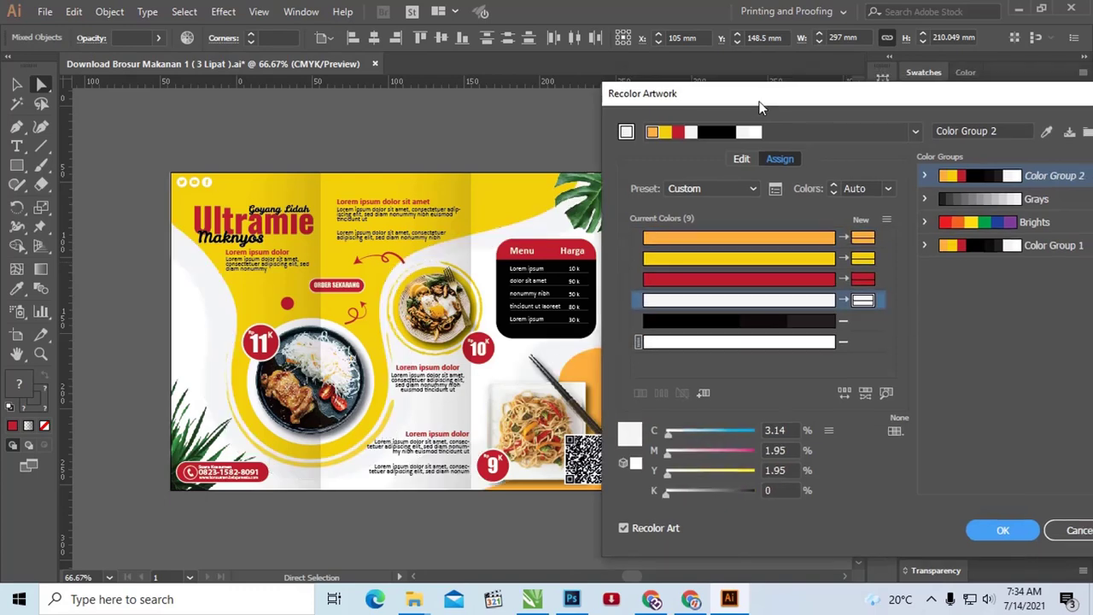
click(732, 164)
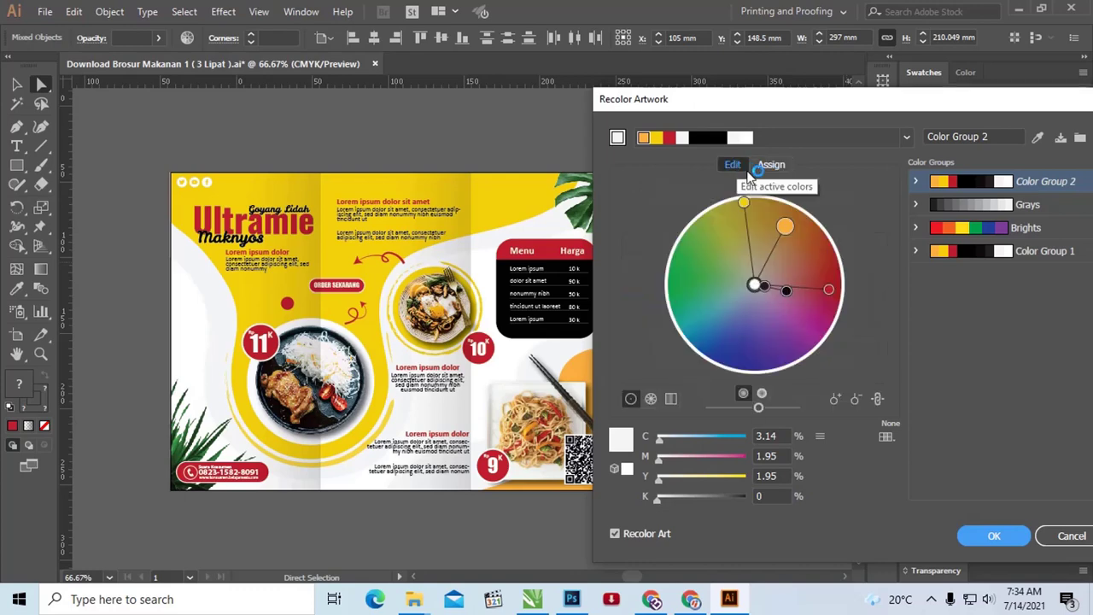
click(793, 239)
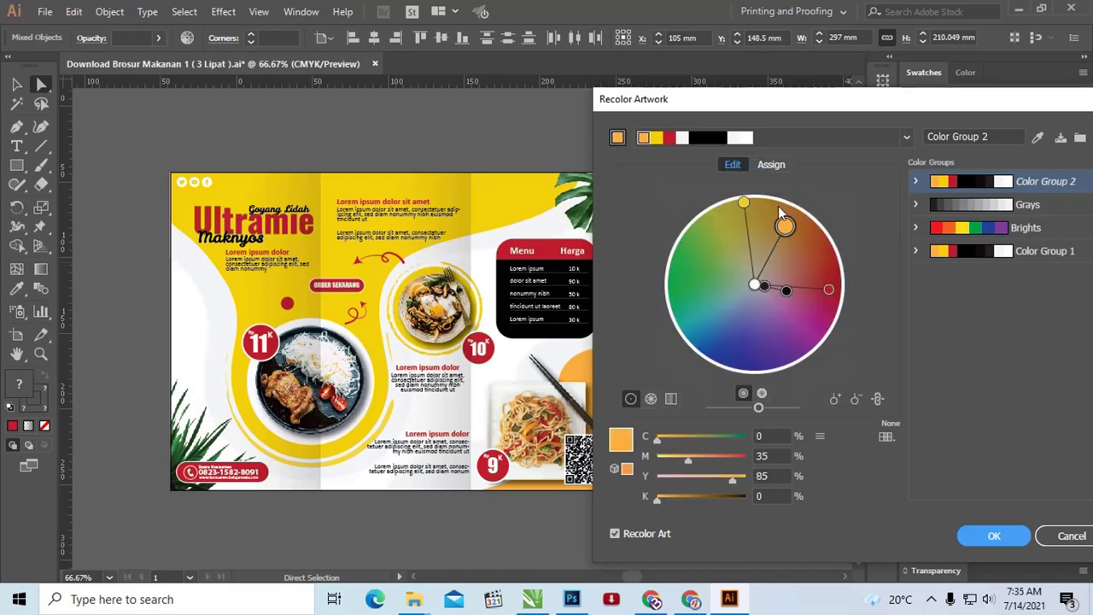
mouse_move(794, 236)
mouse_down()
mouse_move(754, 224)
mouse_move(725, 235)
mouse_move(796, 224)
mouse_move(819, 239)
mouse_move(832, 284)
mouse_move(787, 205)
mouse_move(769, 209)
mouse_up()
Change the red accents to a light blue using the HSB hue slider
click(771, 164)
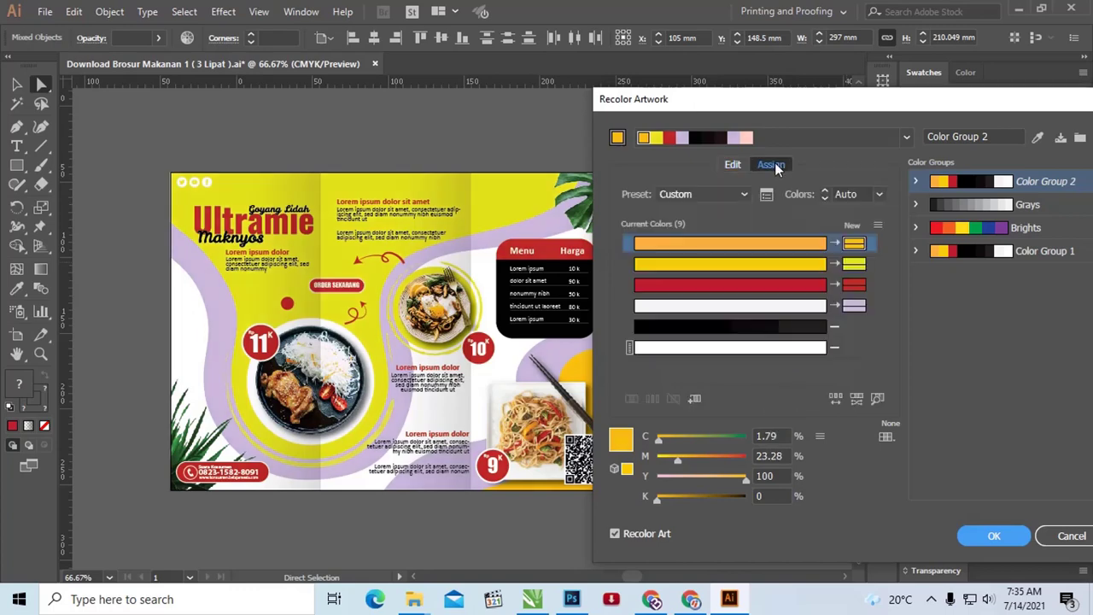
click(805, 285)
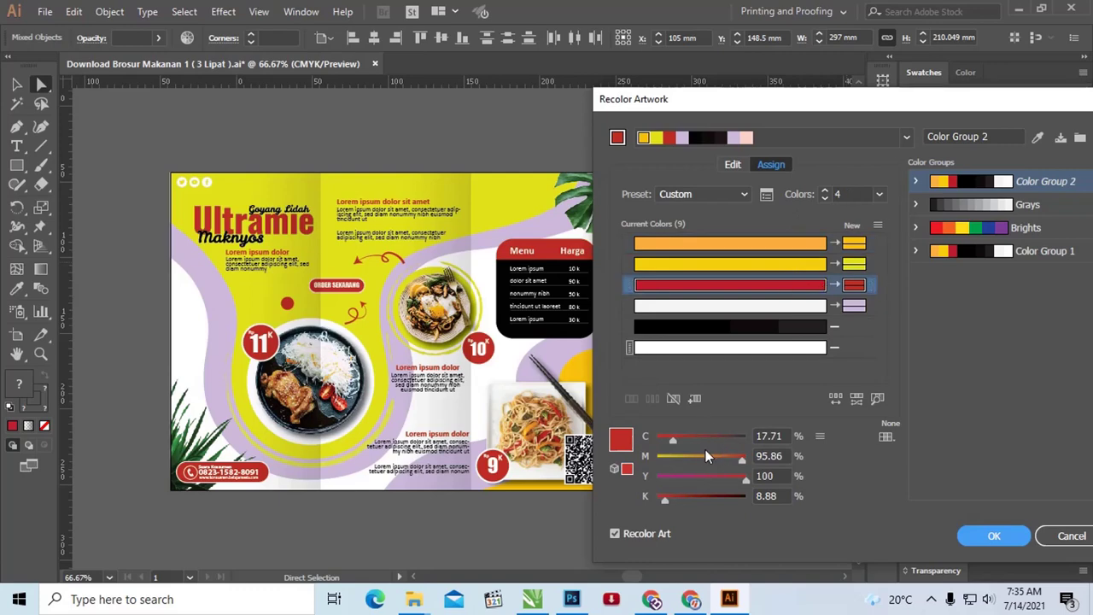
drag(690, 439, 684, 440)
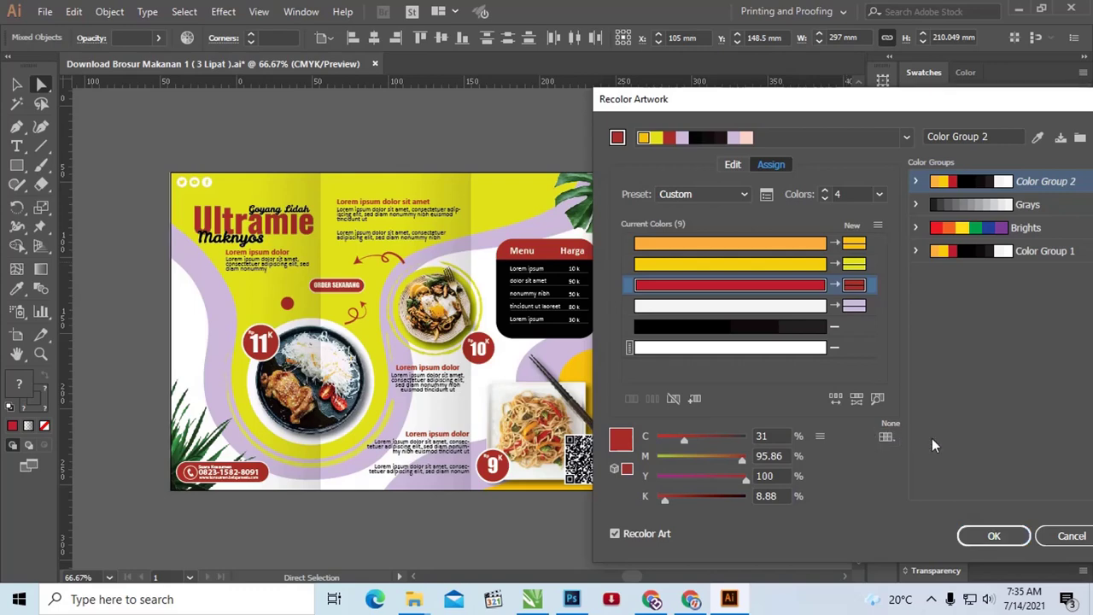
click(819, 436)
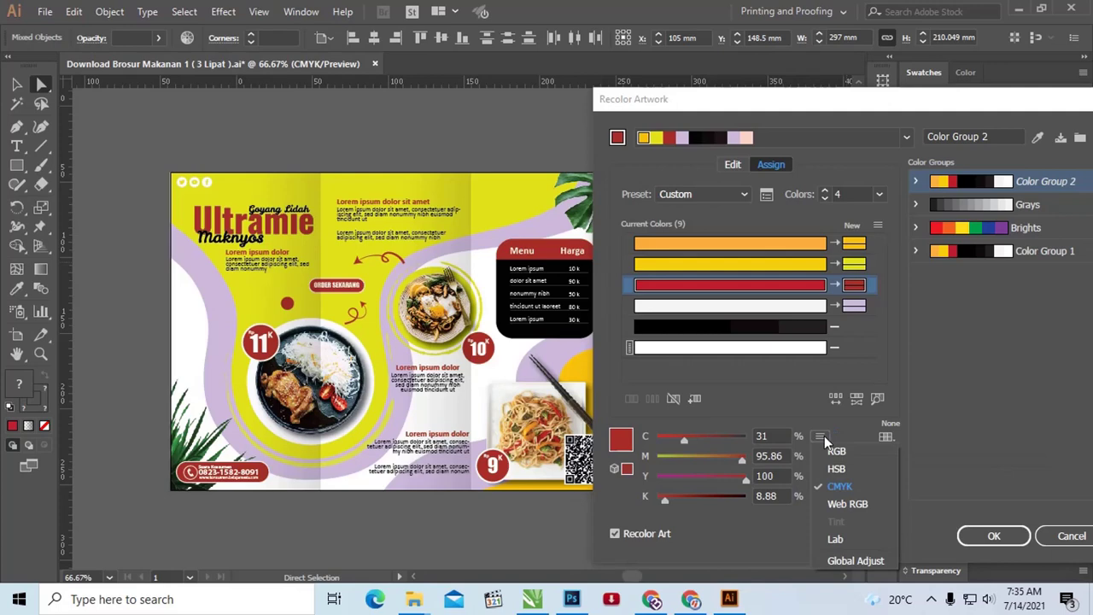
click(838, 469)
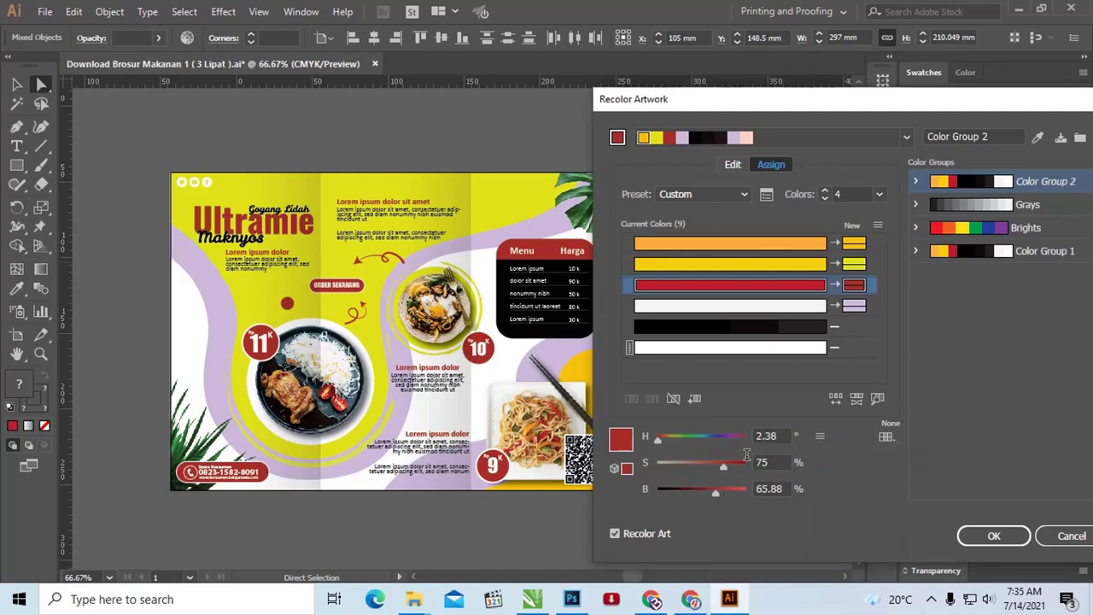
drag(657, 438, 707, 440)
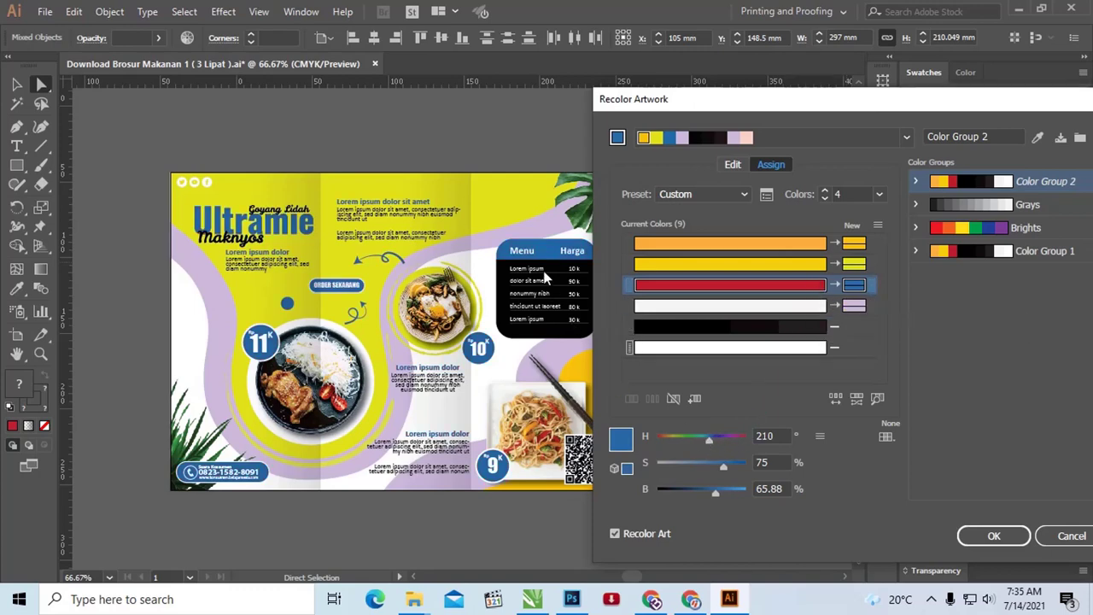
drag(712, 437, 706, 440)
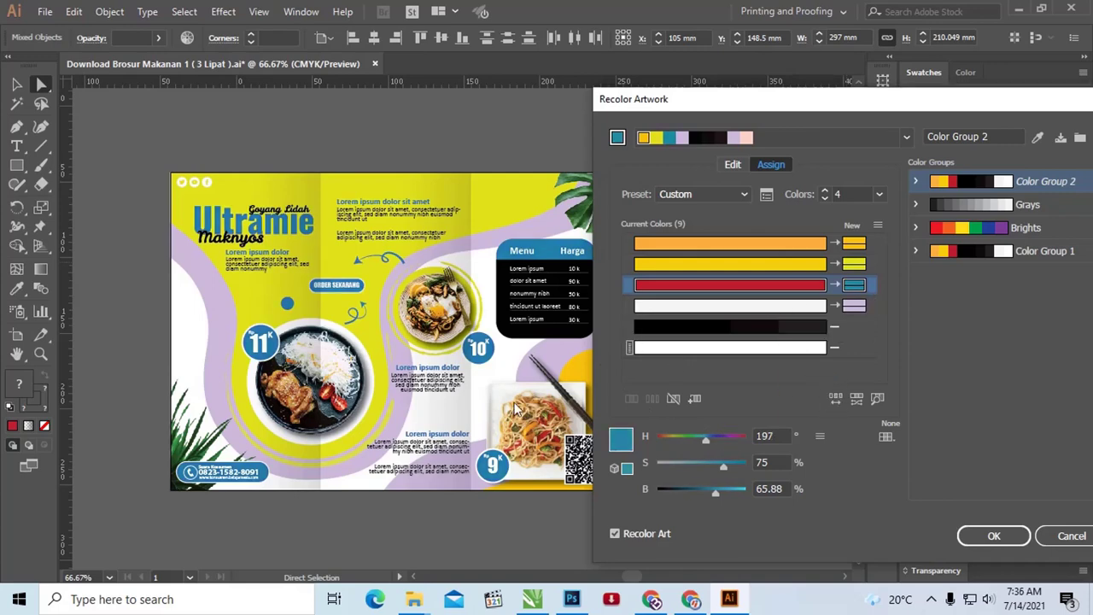
Turn the lavender white, apply the recolour saving Color Group 2, and switch to CorelDRAW
click(855, 307)
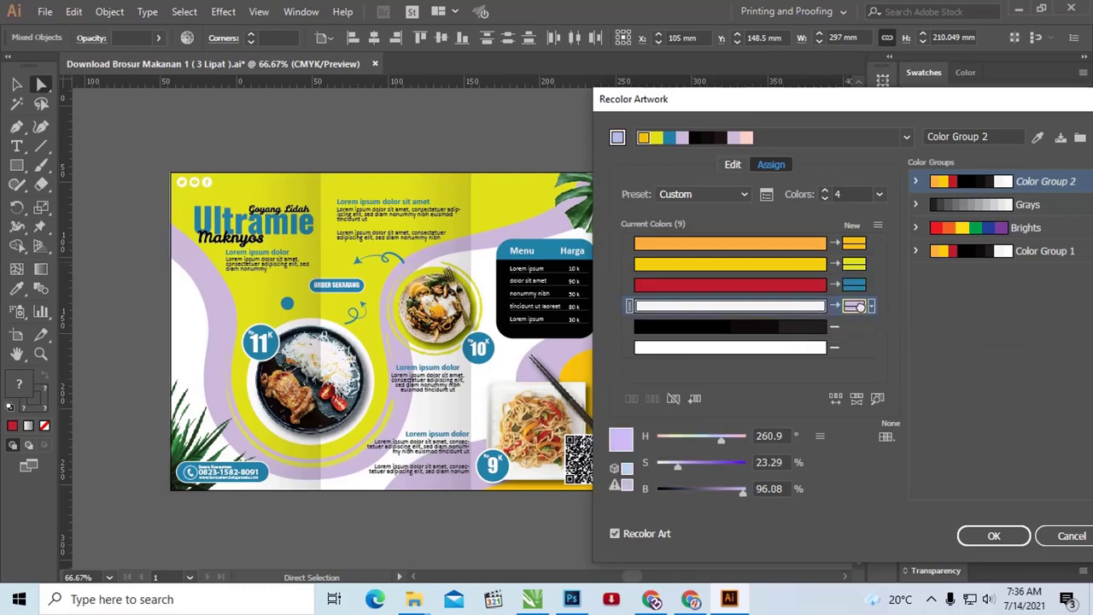
click(855, 305)
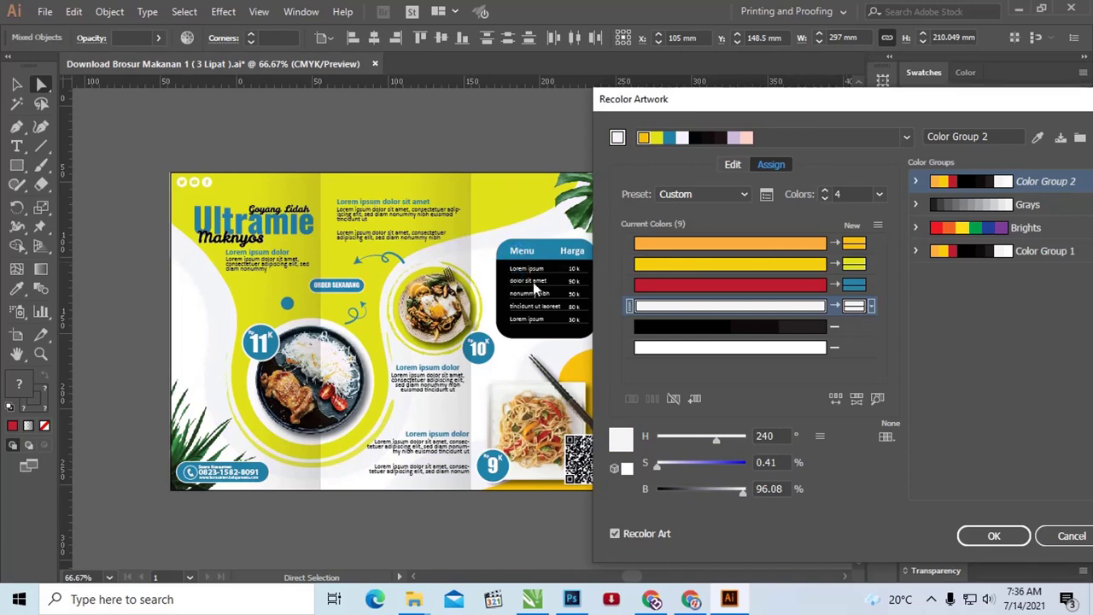
drag(756, 104, 609, 75)
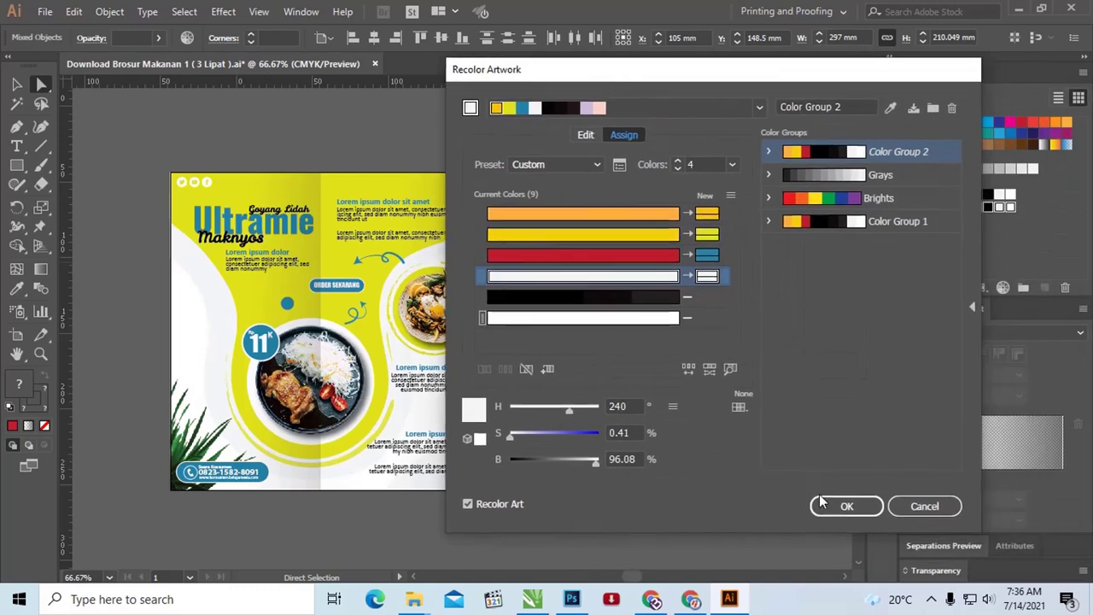
click(846, 506)
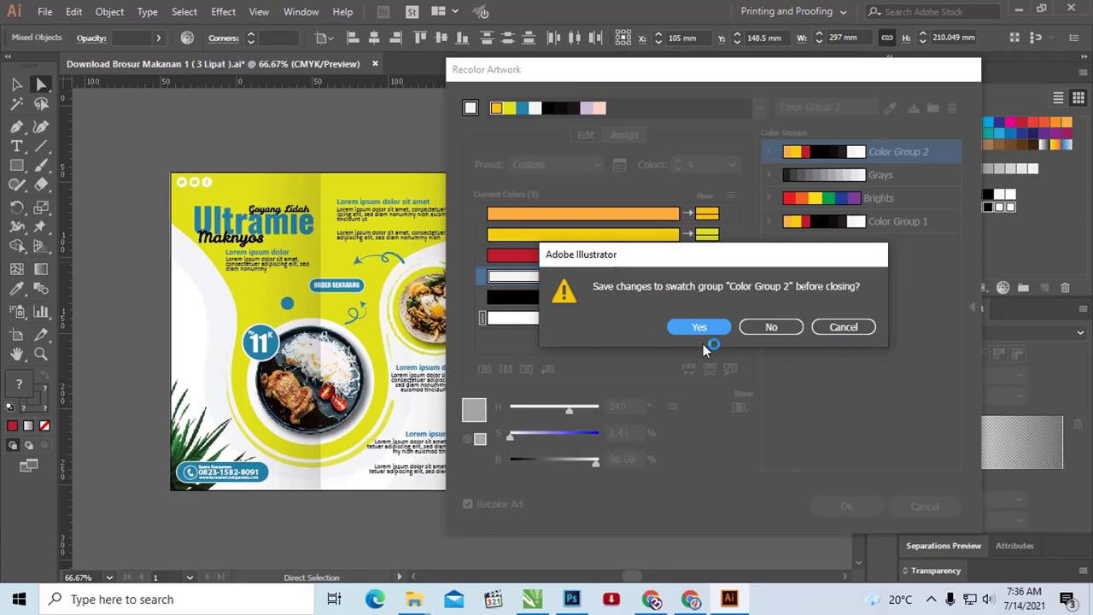
click(695, 322)
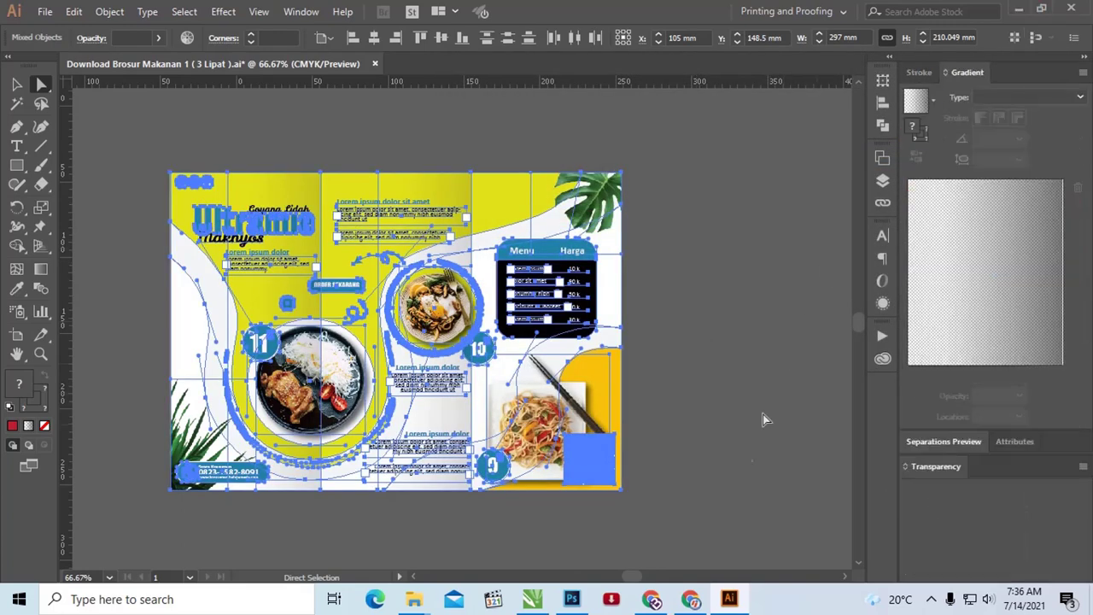
click(532, 598)
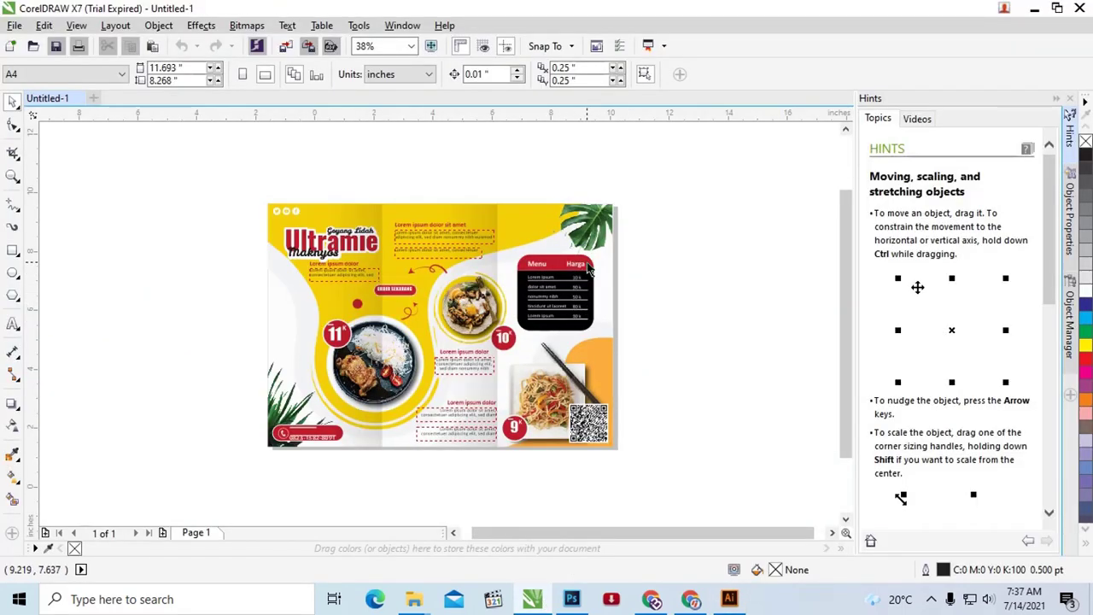
Zoom in on the brochure and move its background image off the page to the right
key(z)
drag(235, 186, 680, 470)
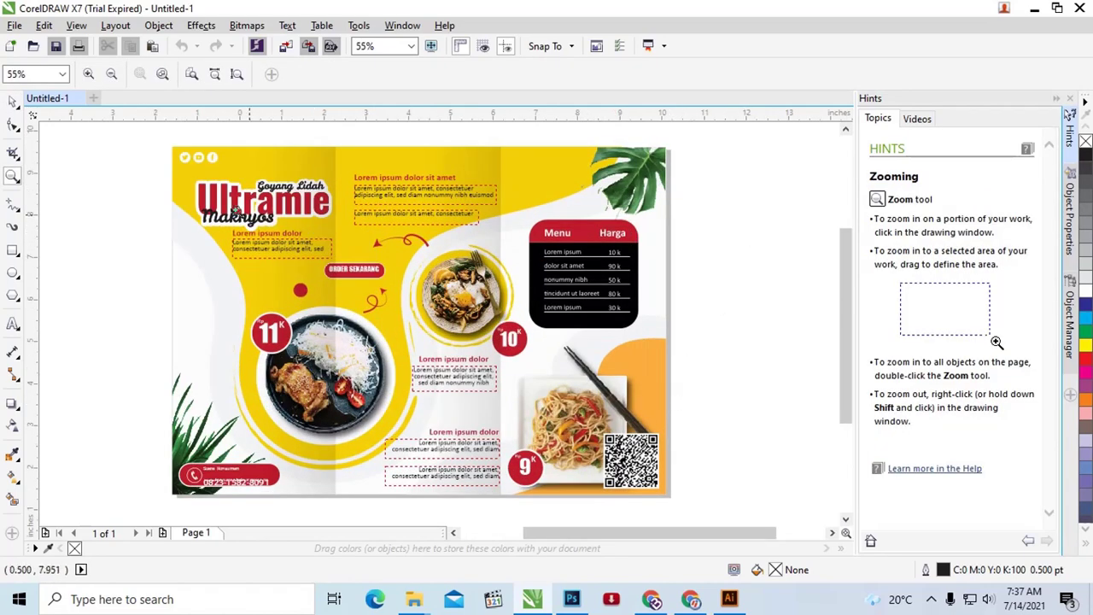
click(13, 100)
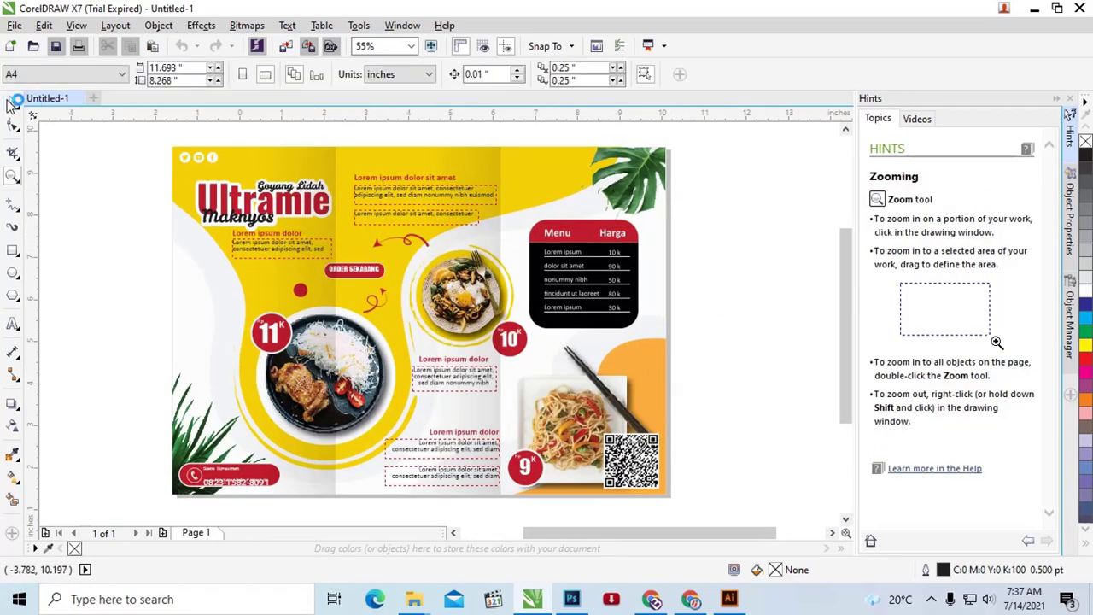
click(311, 280)
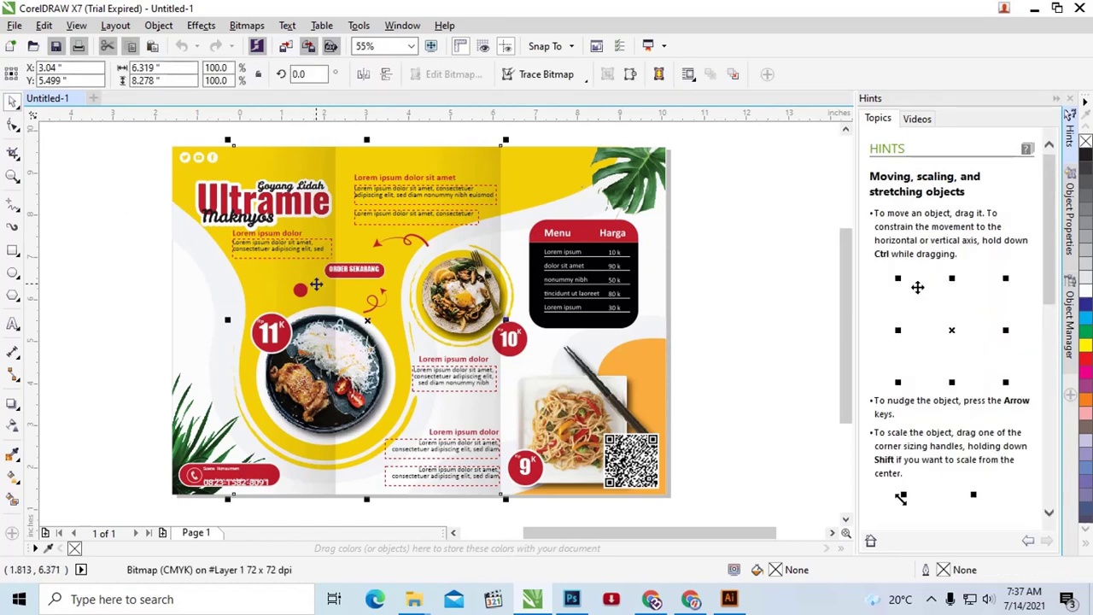
drag(324, 281, 314, 280)
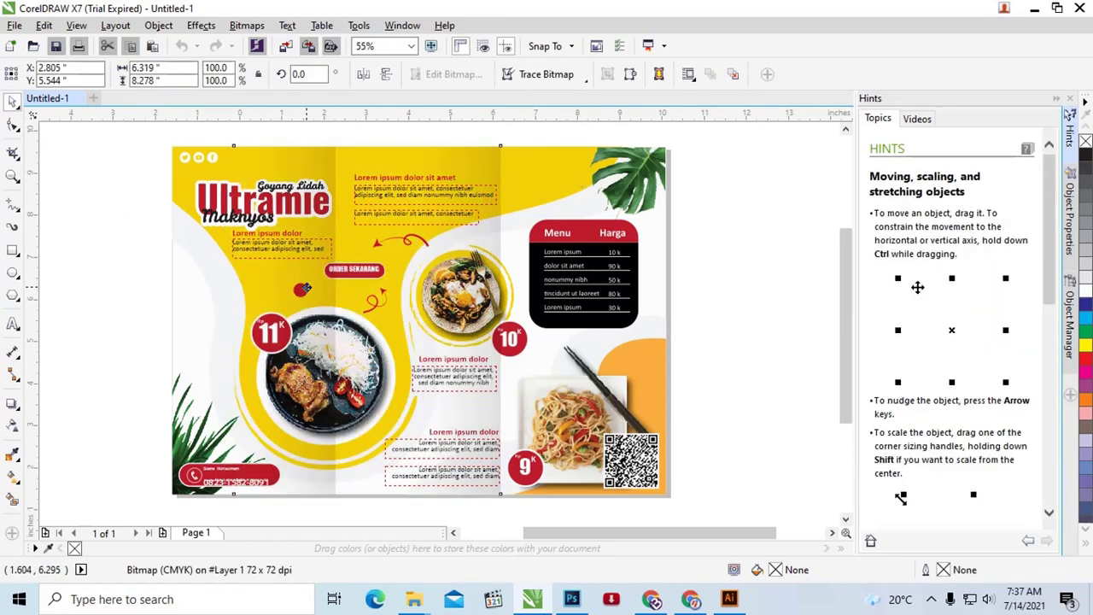
key(ctrl+z)
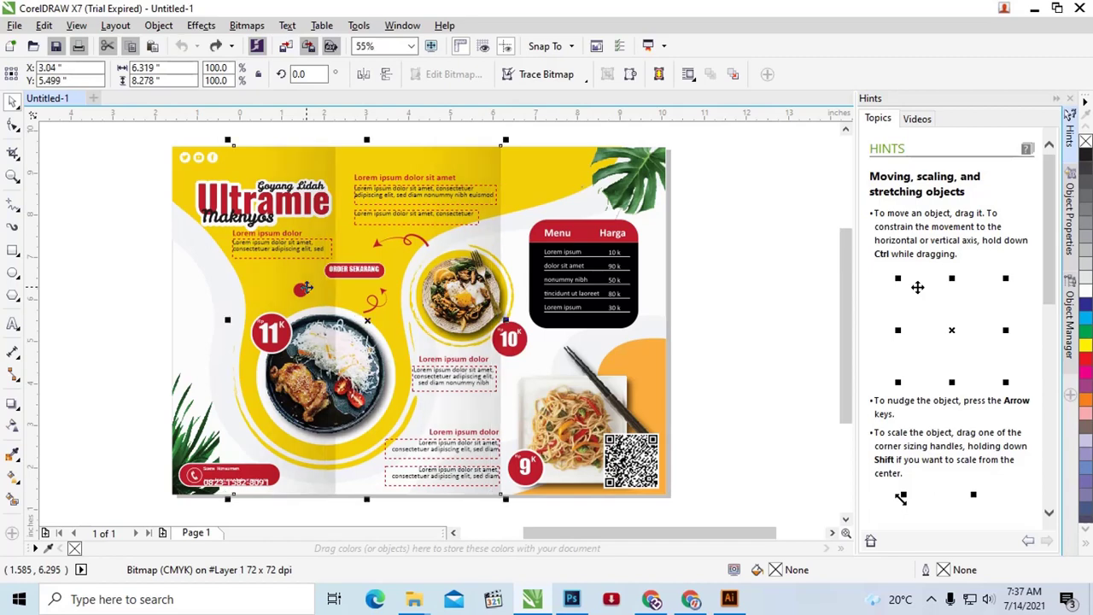
drag(323, 282, 673, 292)
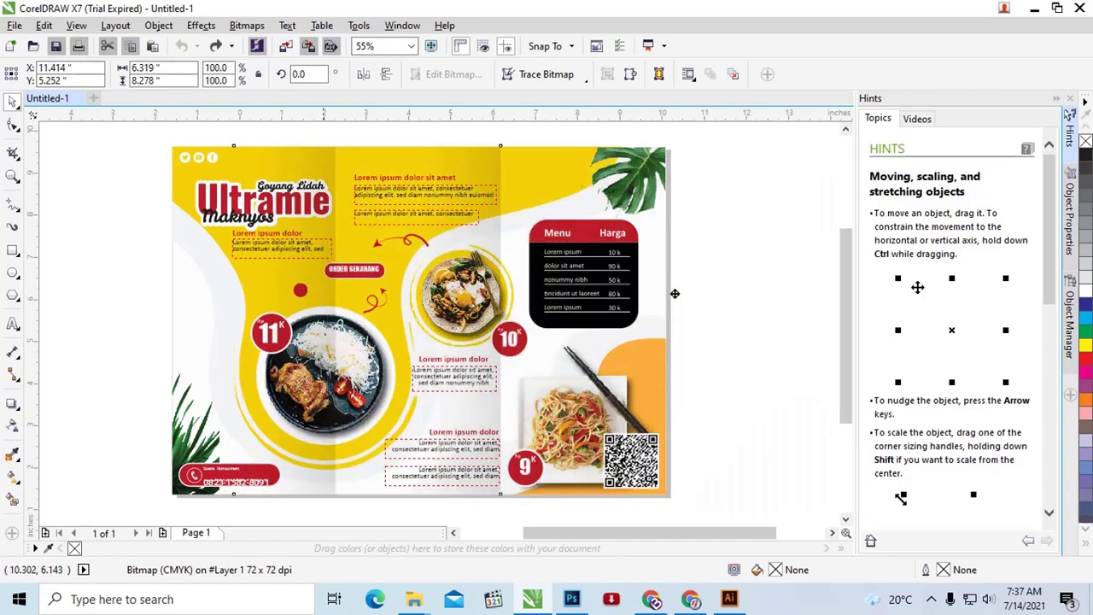
scroll(677, 300, down, 2)
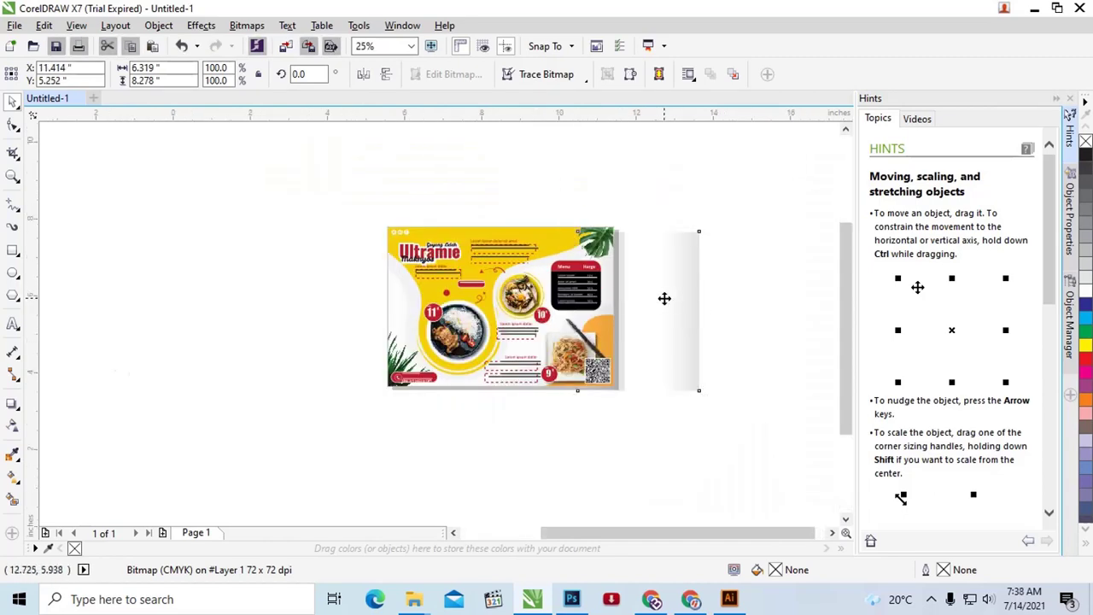
scroll(664, 298, up, 1)
scroll(664, 298, up, 1)
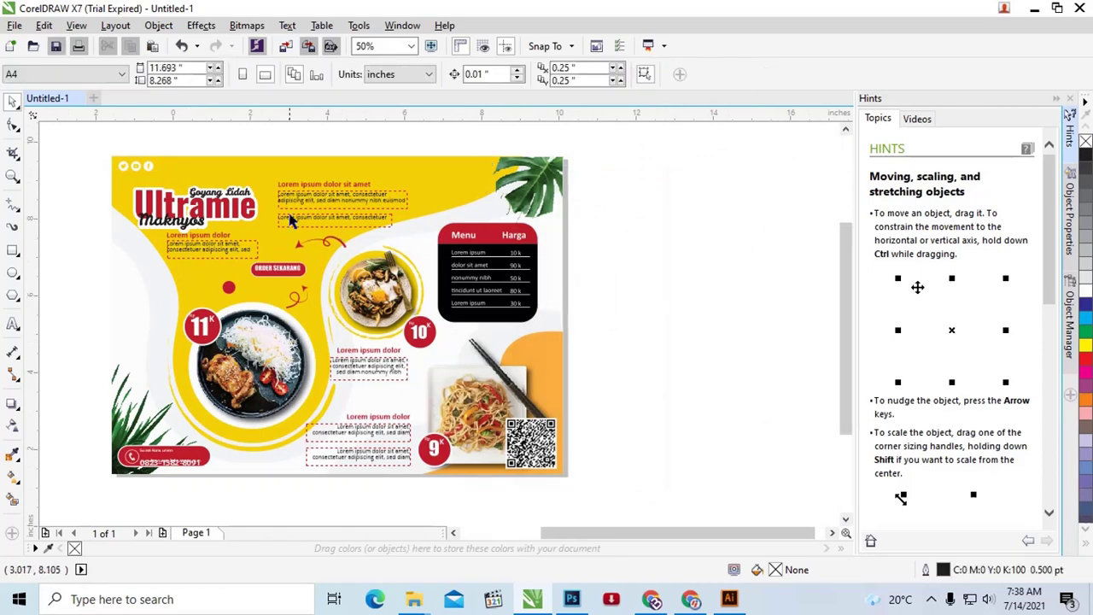
Select the top heading, then place the Text cursor in the lorem ipsum body paragraph
click(292, 213)
scroll(311, 190, up, 2)
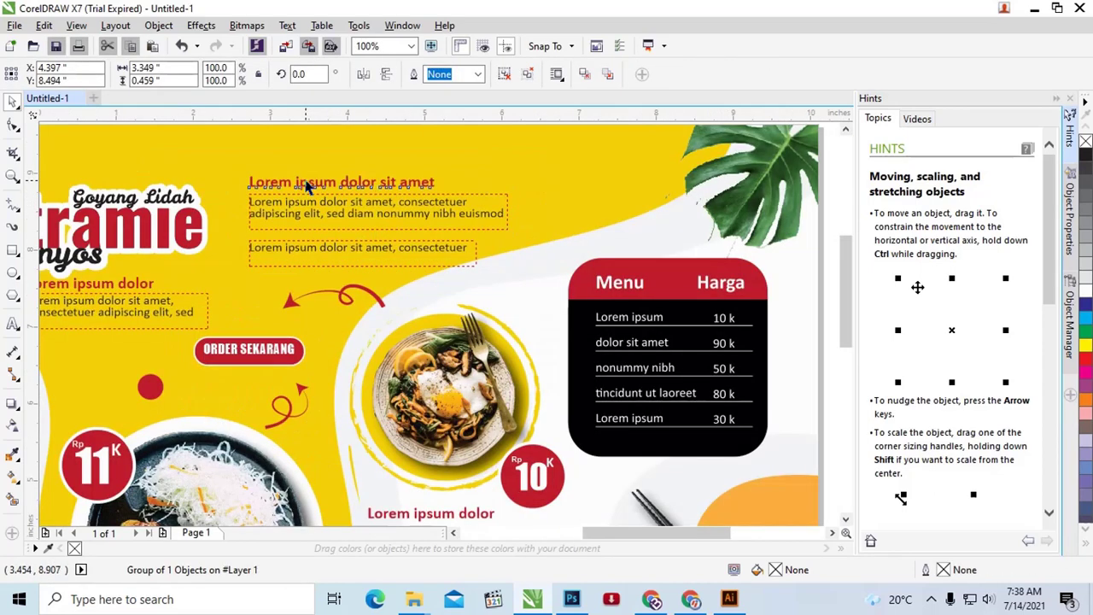
ctrl+click(309, 183)
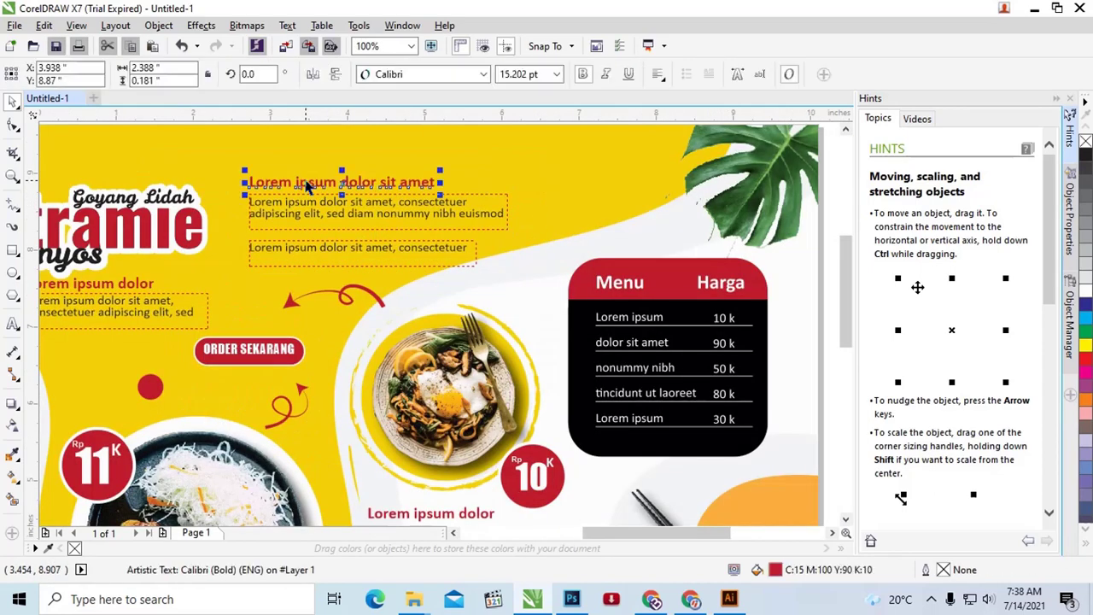
click(13, 324)
click(378, 212)
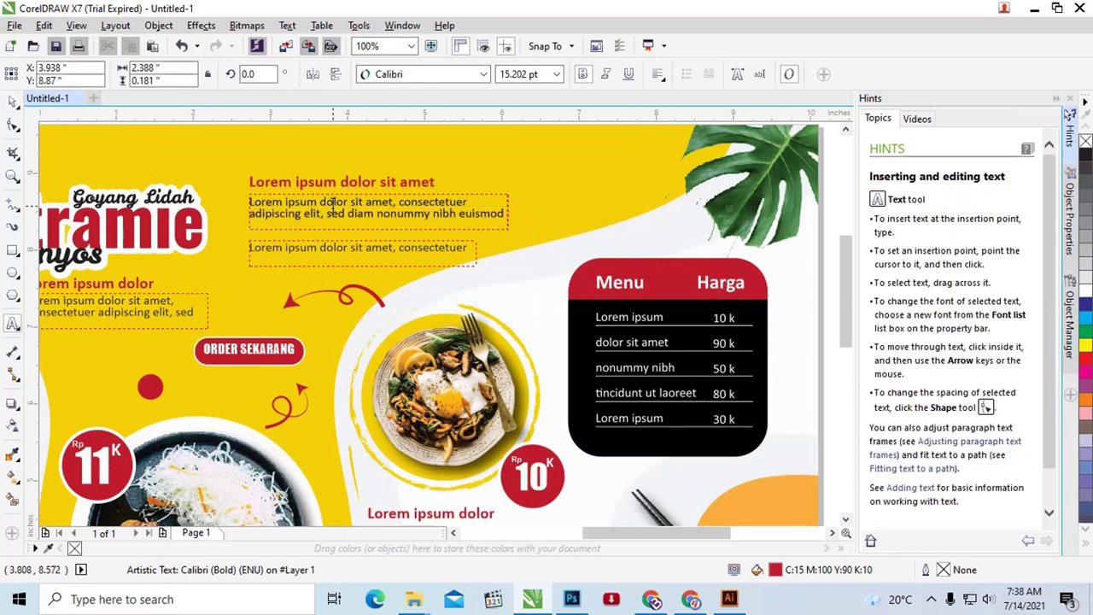
click(13, 101)
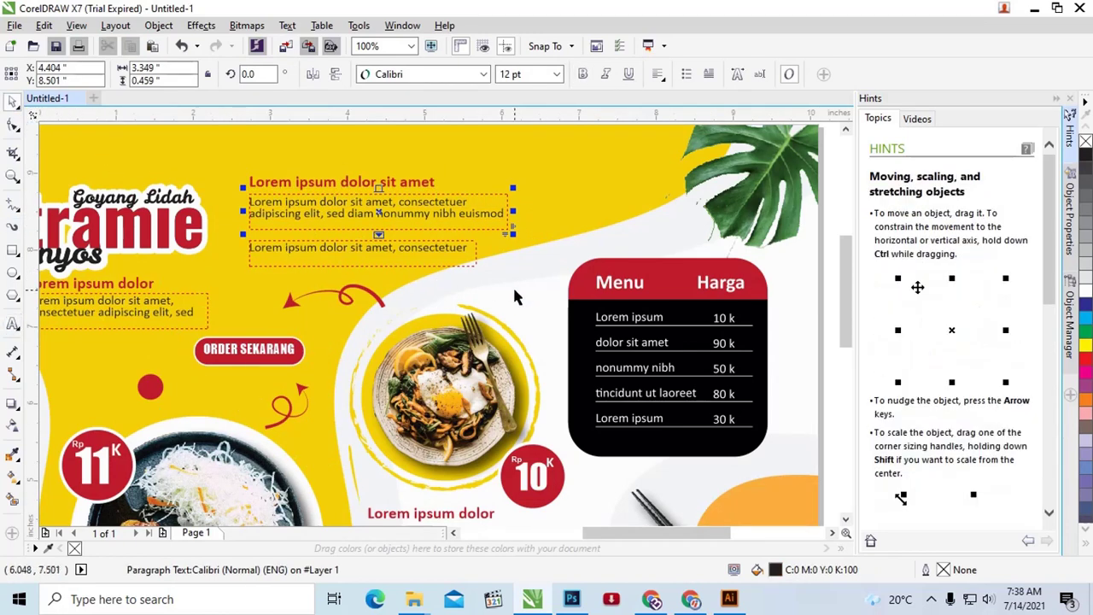
scroll(512, 285, down, 2)
Select the Suara Konsumen phone-number banner and ungroup its objects
click(587, 286)
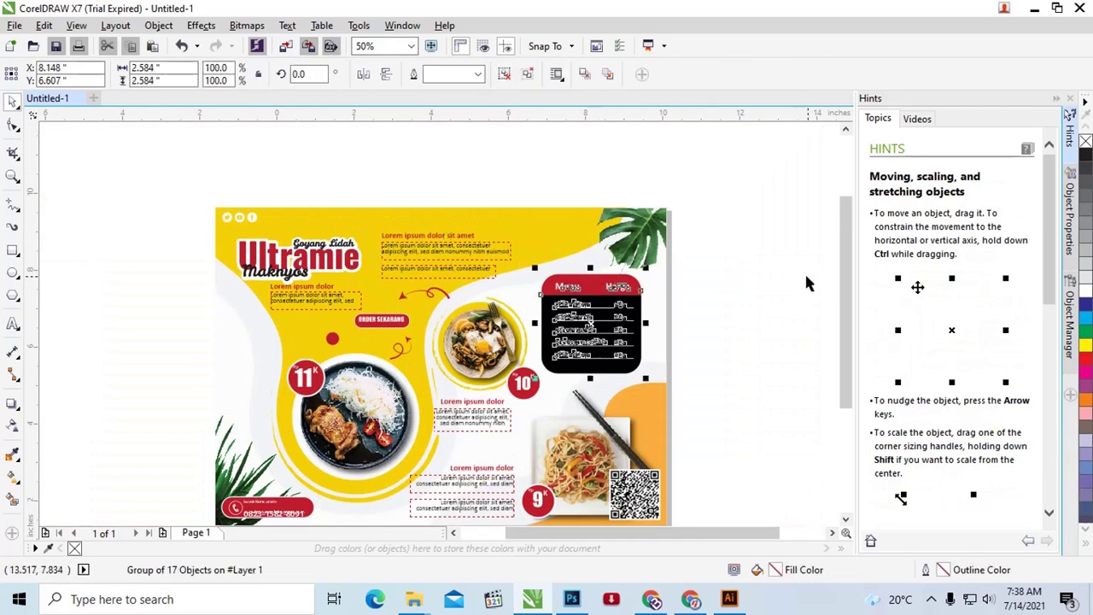
drag(846, 279, 840, 342)
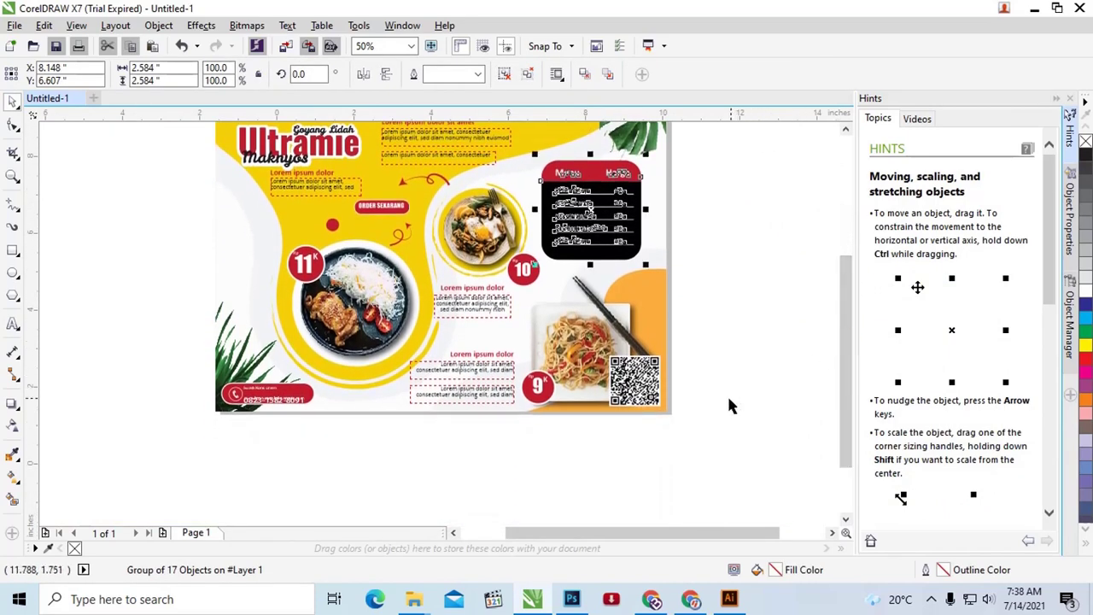
scroll(245, 407, up, 2)
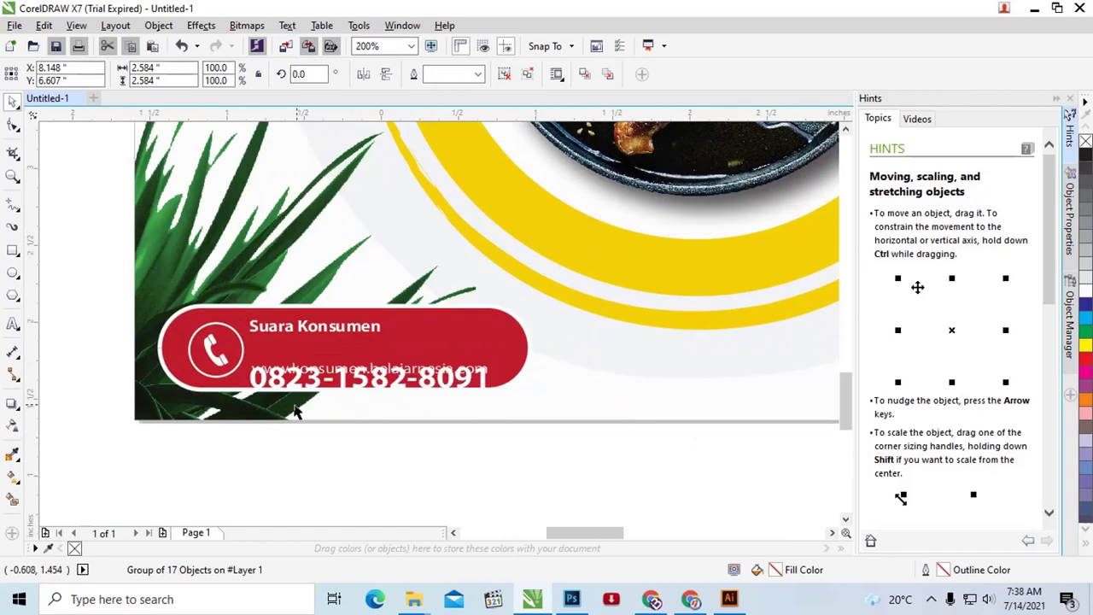
click(346, 386)
click(346, 387)
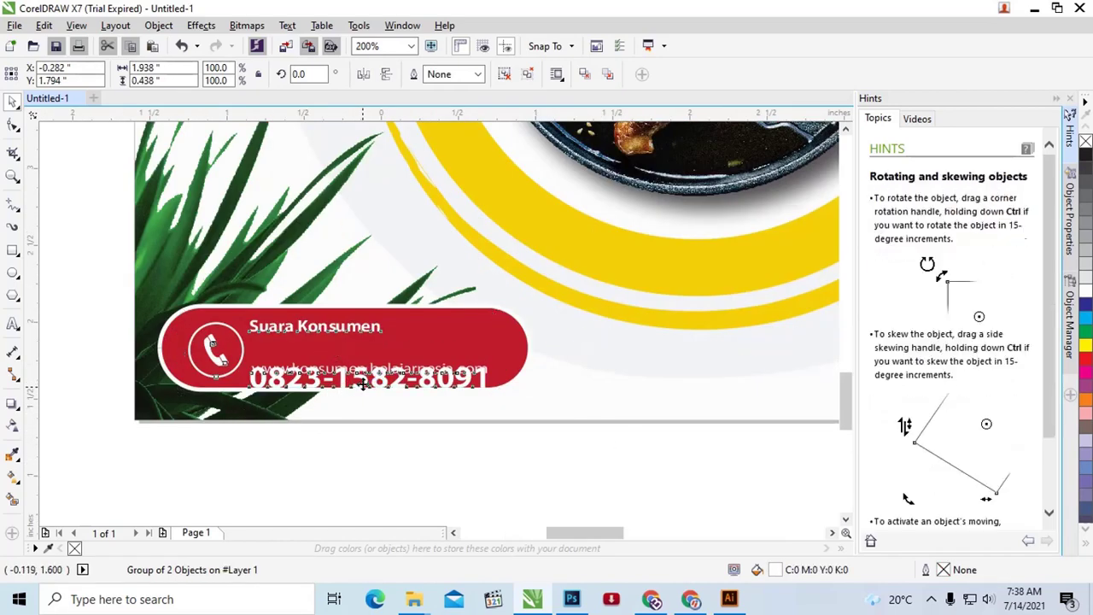
right_click(362, 385)
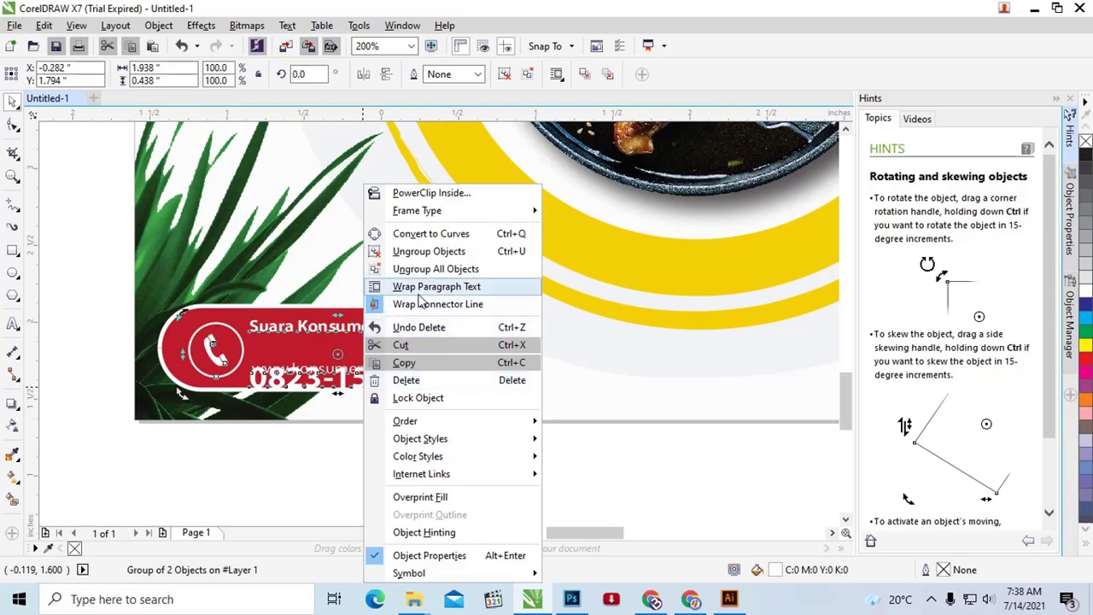
click(429, 250)
Move the phone-number group up and back, then ungroup the phone number and website texts
click(391, 465)
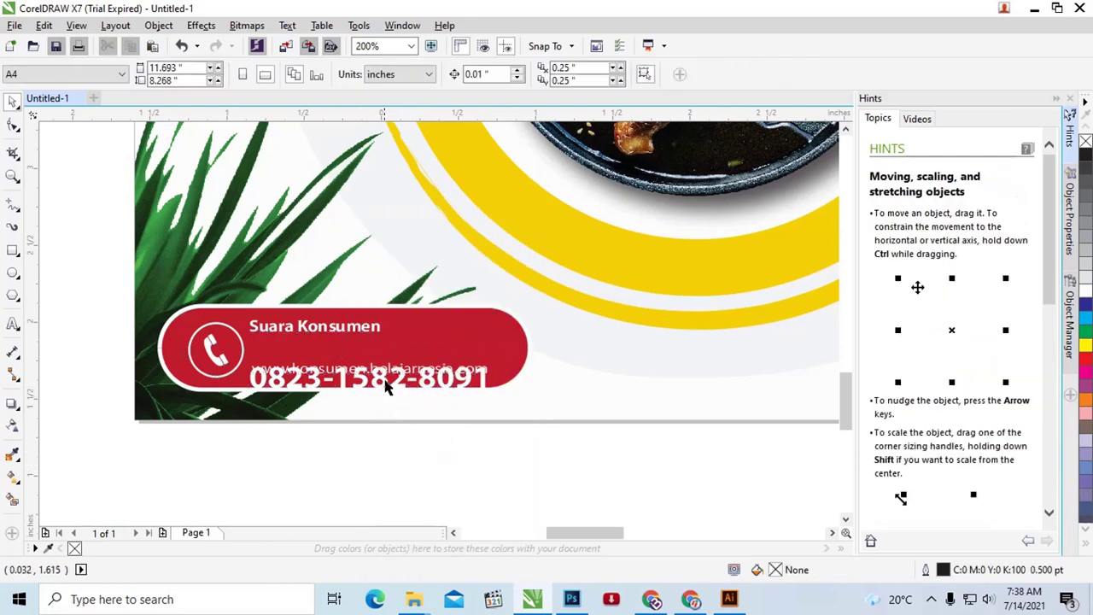
drag(390, 385, 381, 352)
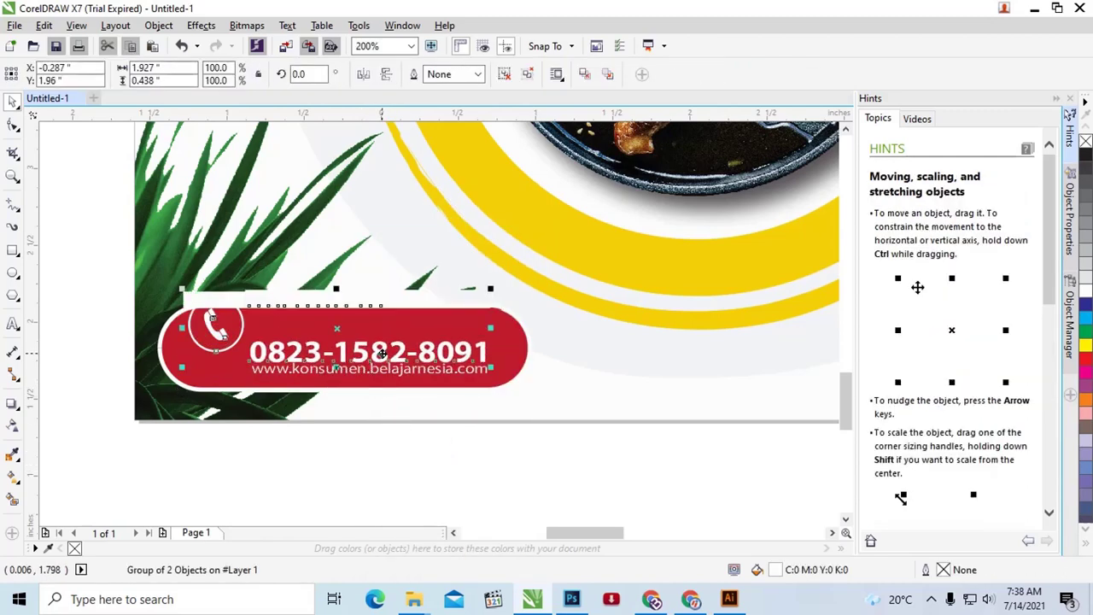
scroll(382, 352, up, 1)
scroll(381, 352, down, 2)
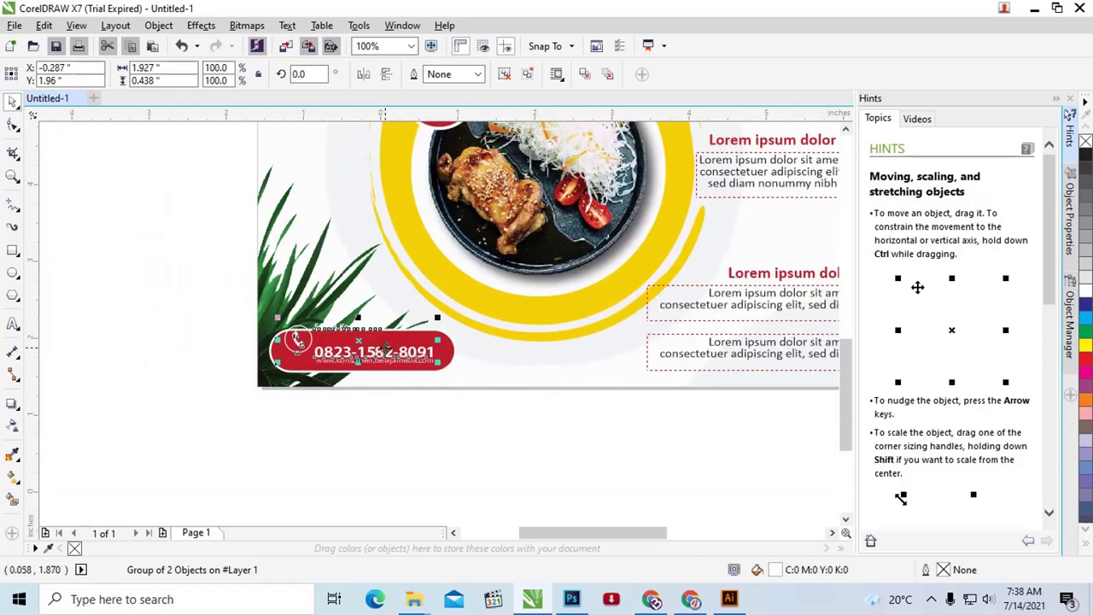
drag(386, 350, 386, 363)
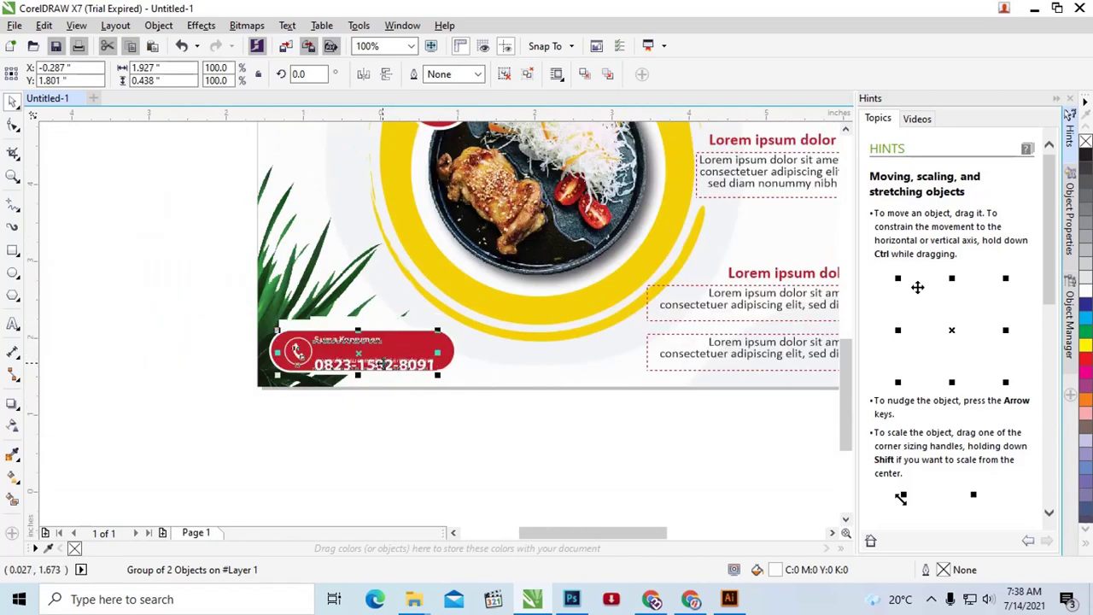
scroll(380, 364, up, 1)
right_click(382, 365)
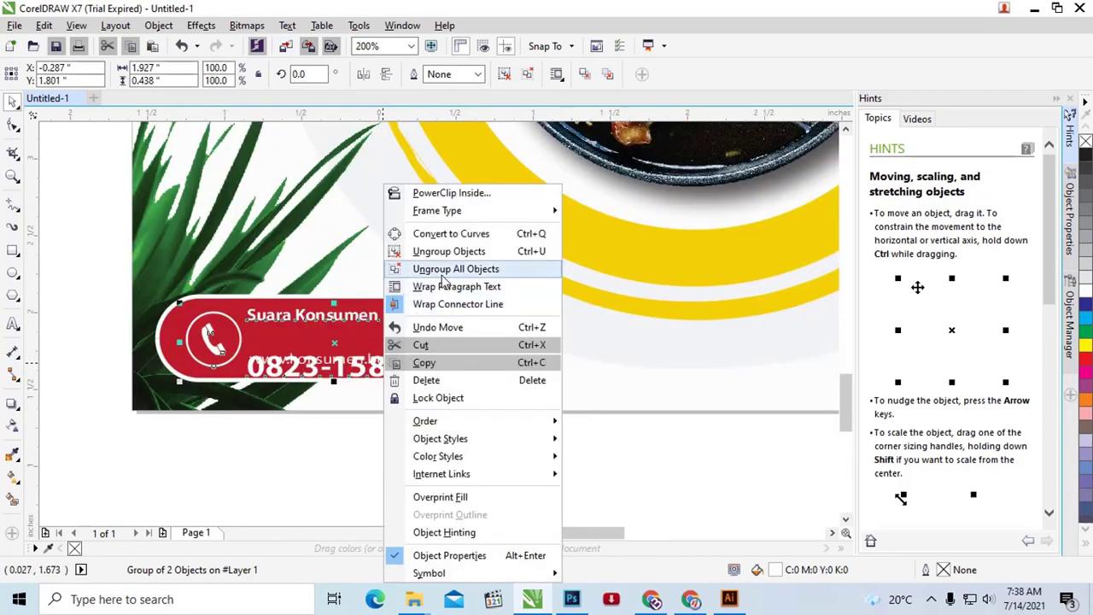
click(450, 248)
Nudge the phone-number text upward on its own, then undo the move
click(412, 380)
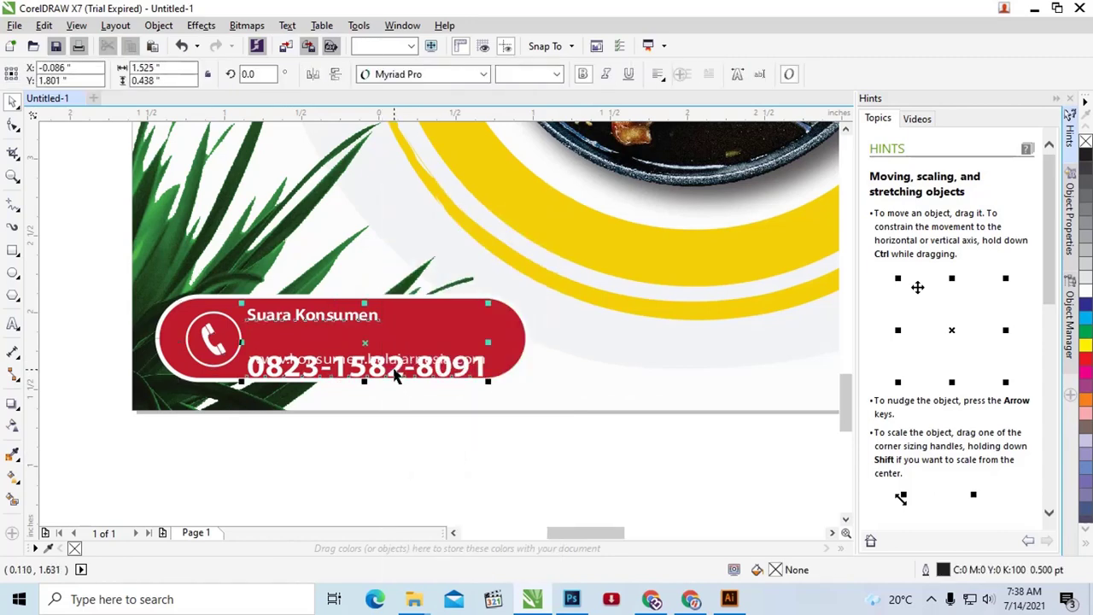
right_click(396, 372)
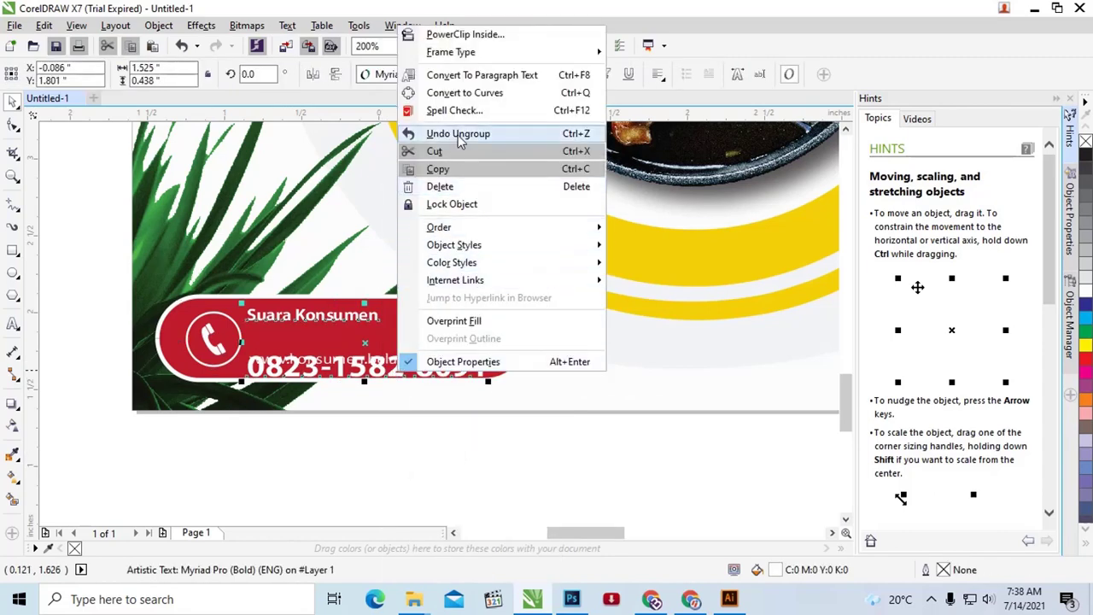
click(384, 507)
click(391, 385)
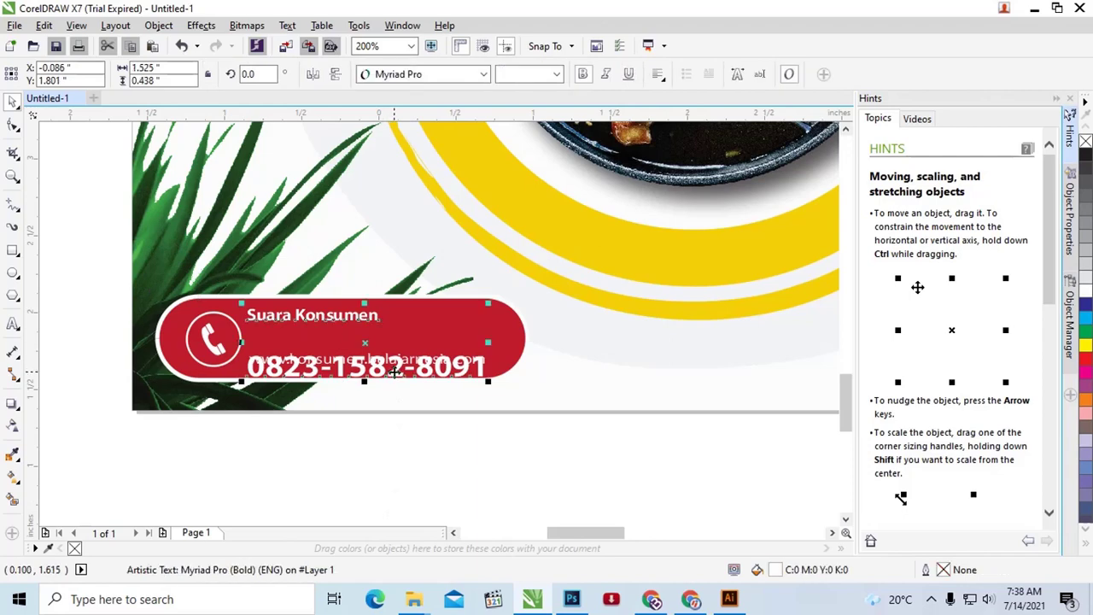
drag(393, 369, 397, 361)
key(ctrl+z)
scroll(324, 410, down, 1)
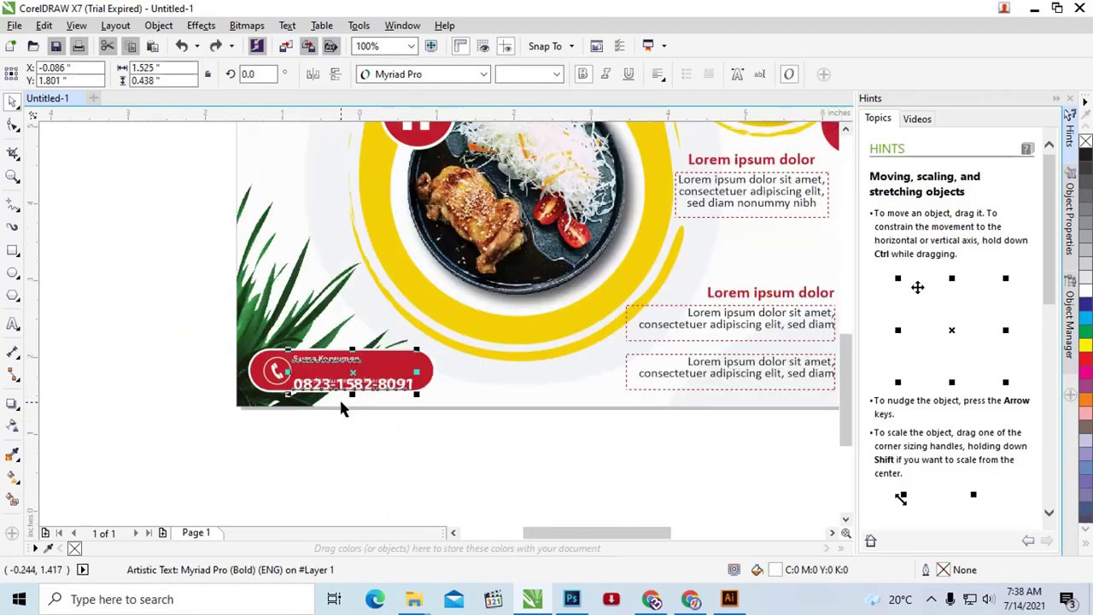
scroll(342, 395, down, 1)
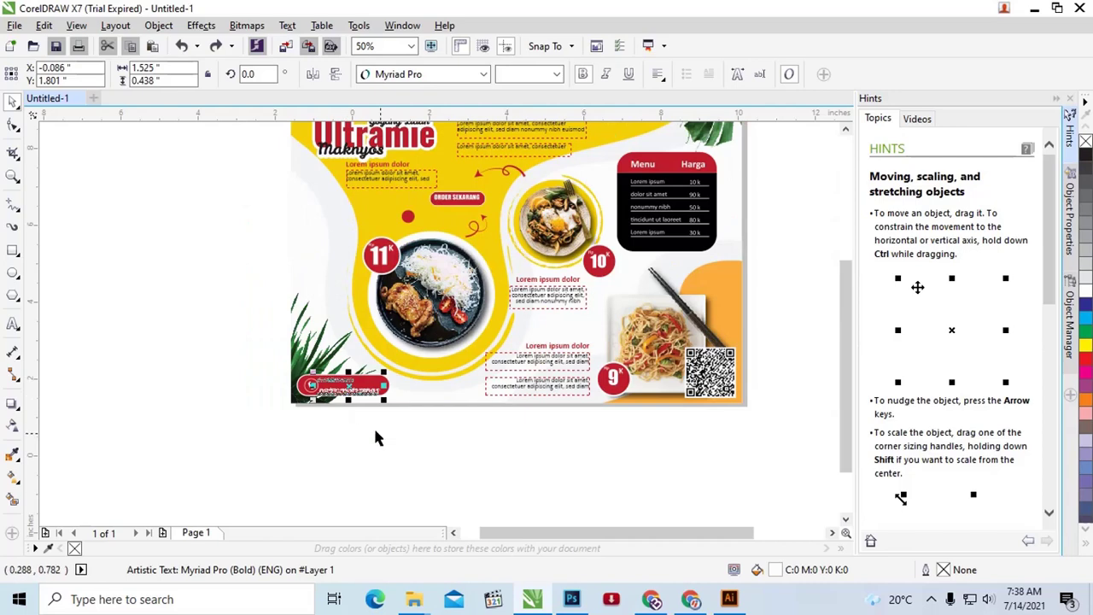
Select the rice and egg-noodle plate groups, then undo the plate move
click(433, 275)
drag(845, 370, 844, 342)
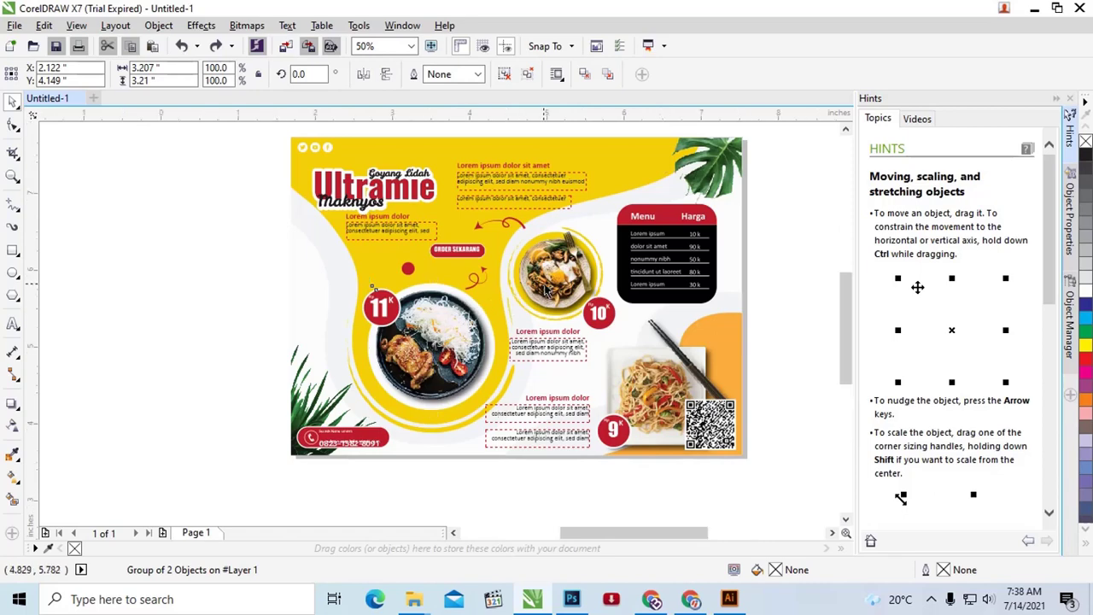
scroll(542, 277, up, 2)
click(579, 284)
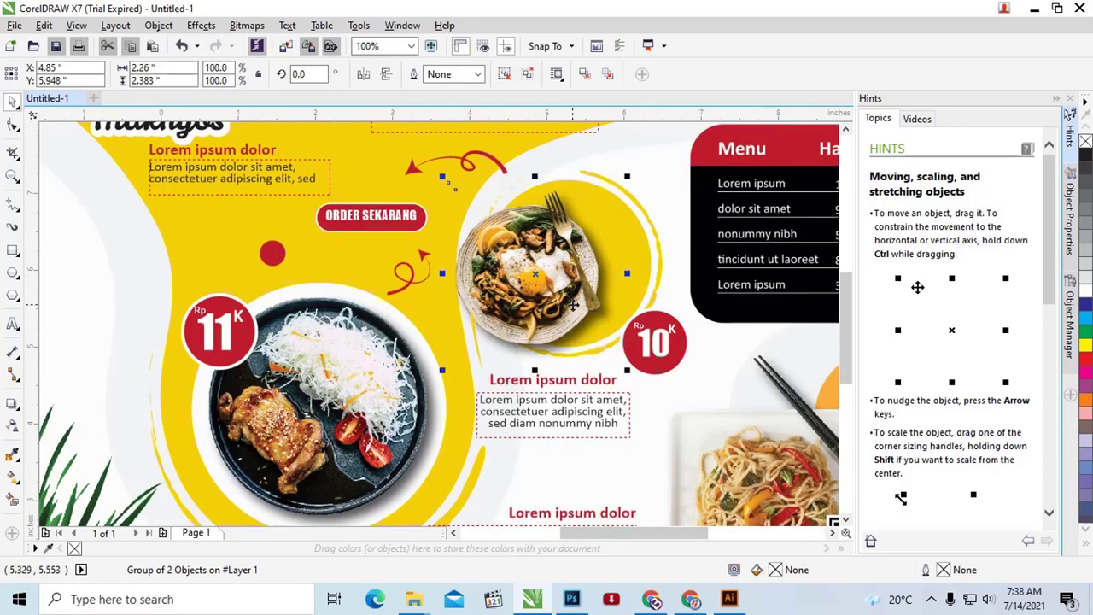
key(ctrl+z)
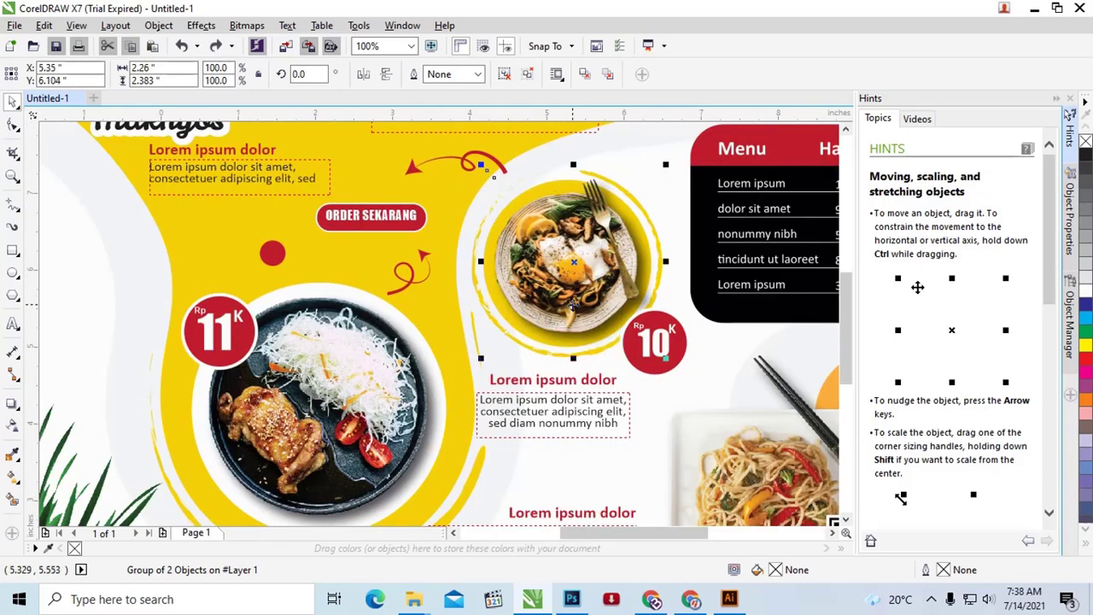
scroll(573, 305, down, 2)
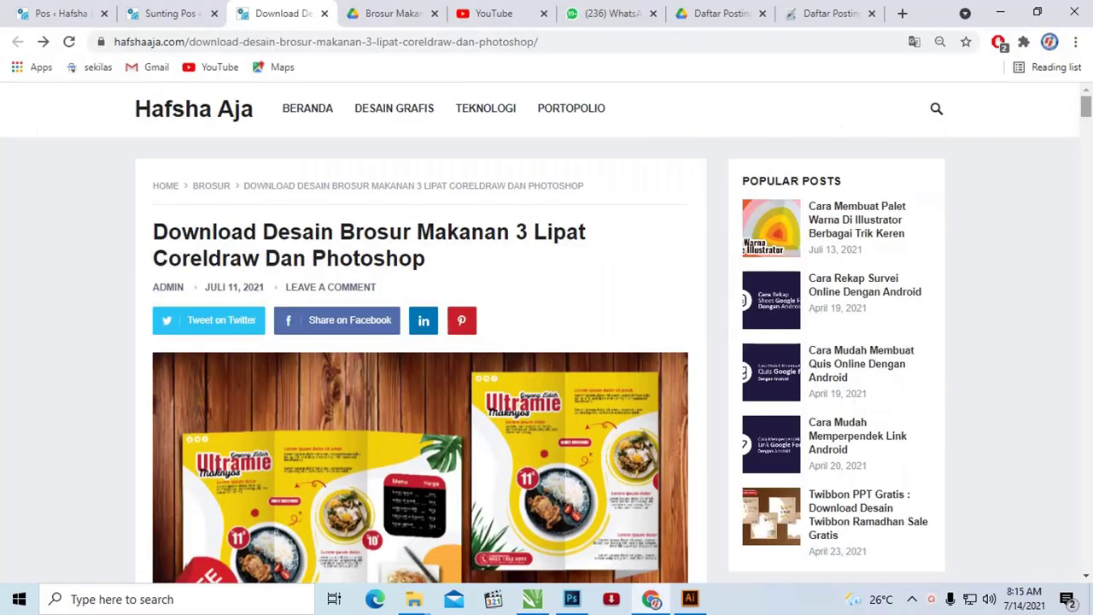
Scroll the Hafsha Aja article down to the Link Download Disini button
scroll(1087, 107, down, 1)
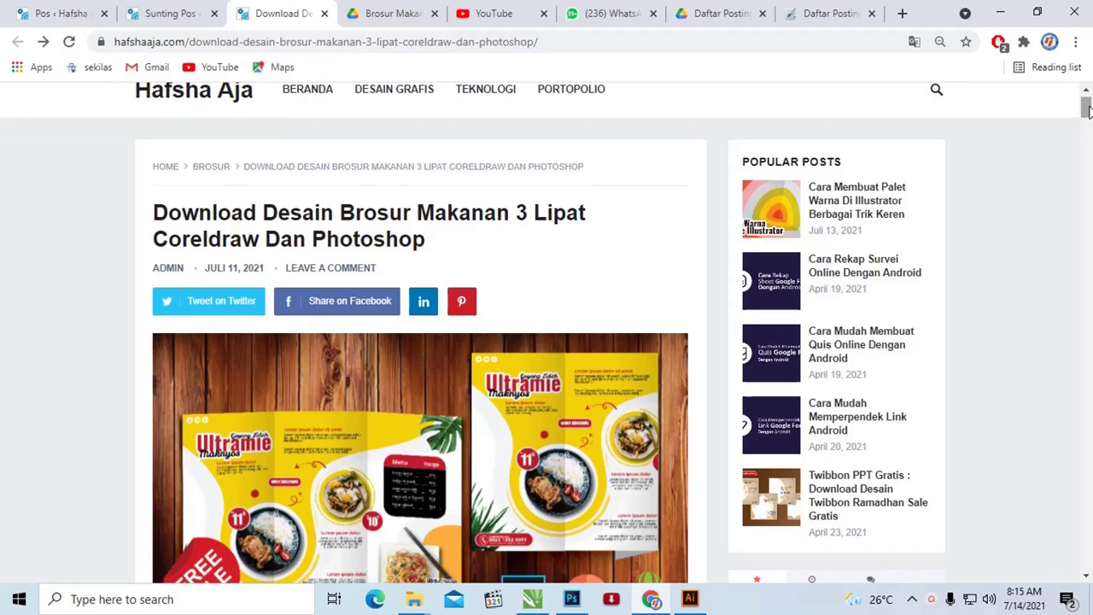
drag(1087, 106, 1086, 367)
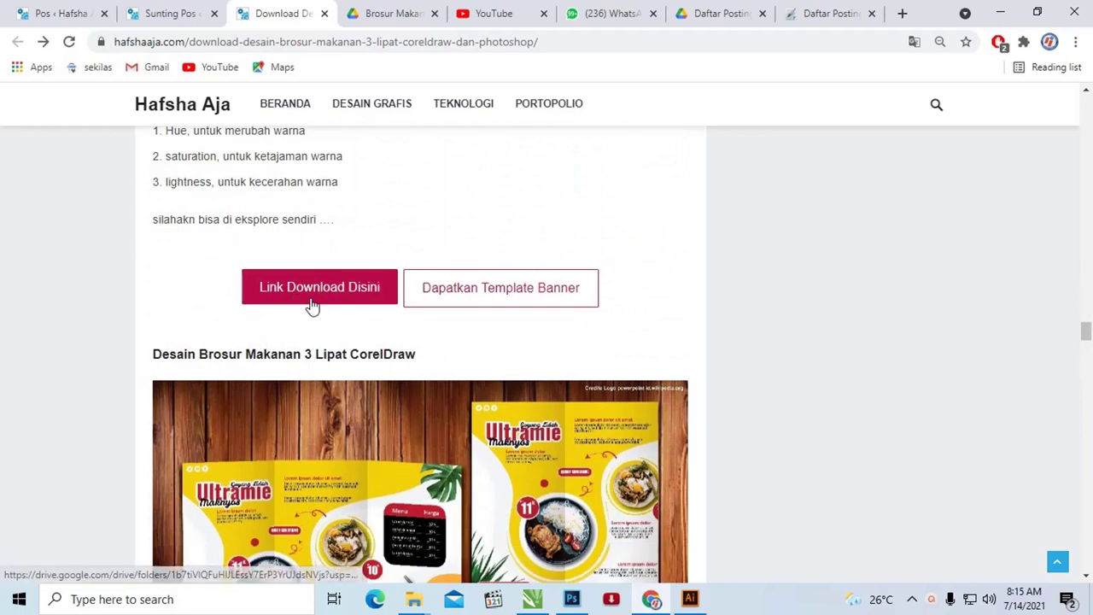
scroll(313, 305, down, 1)
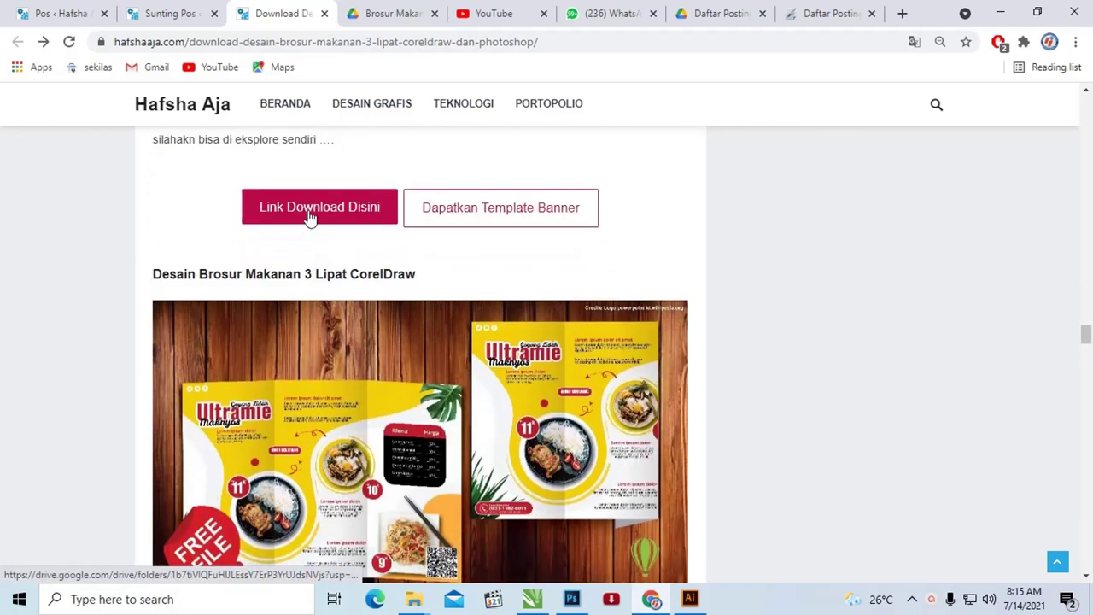
Follow the download link to the shared Drive folder and select the 19,6 MB brochure PSD
click(311, 218)
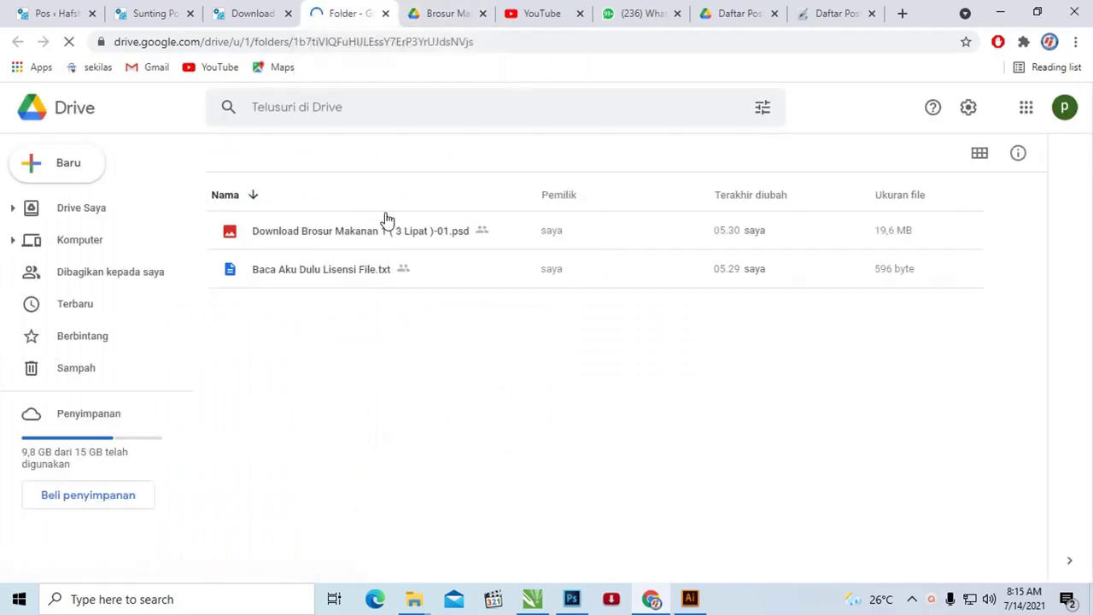
click(415, 239)
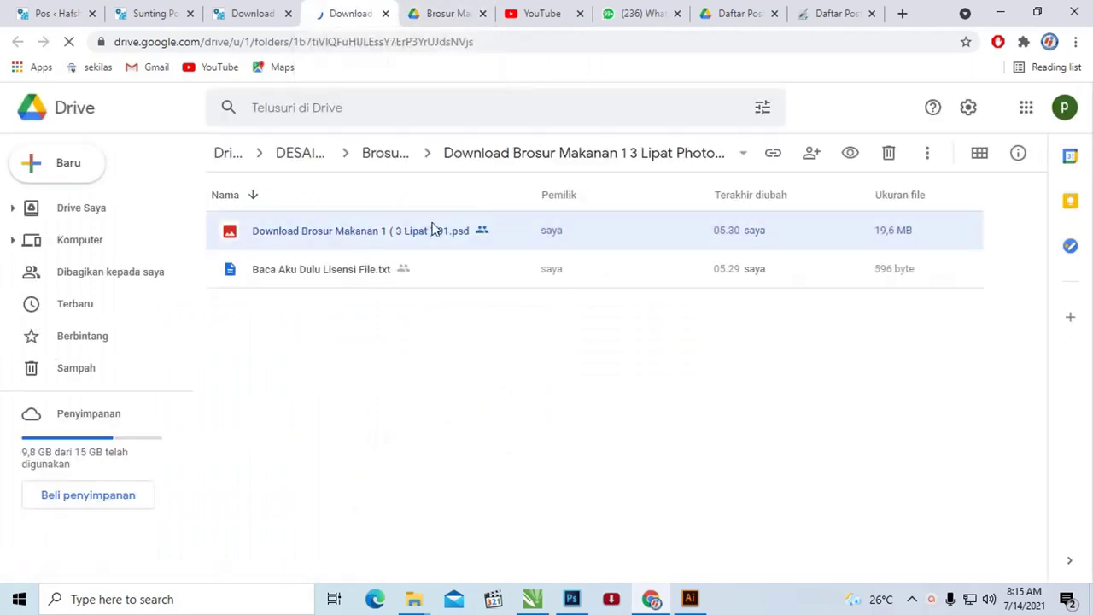